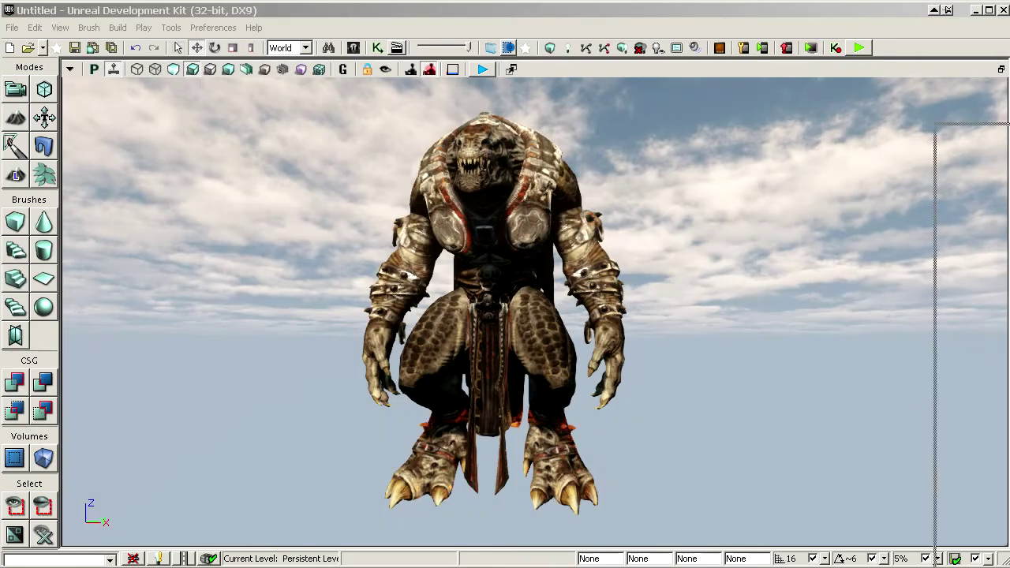
Bring up the The_Tlaloc and The_Tlaloc Unfinished source folders and preview the Tlaloc_Armor_S.tga texture.
{"action": "left_click_drag", "start_coordinate": [1009, 133], "coordinate": [506, 63]}
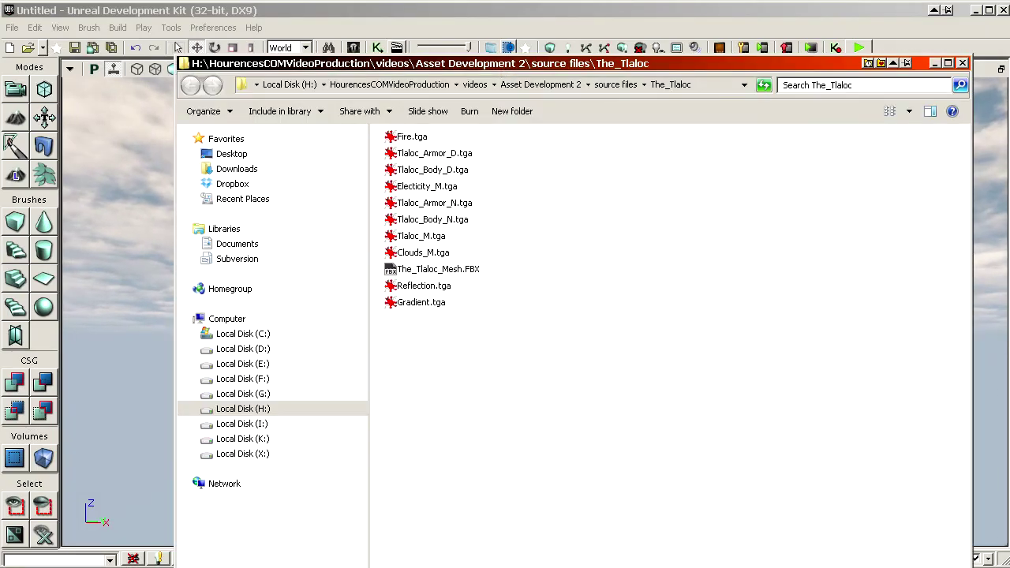
{"action": "left_click_drag", "start_coordinate": [971, 567], "coordinate": [965, 509]}
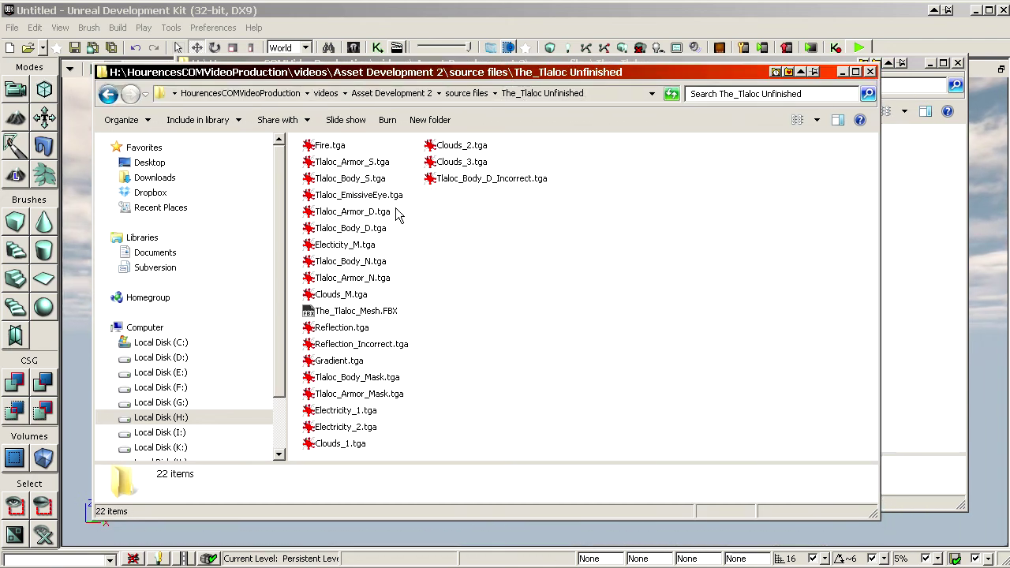
{"action": "left_click", "coordinate": [330, 149]}
{"action": "left_click", "coordinate": [365, 193]}
{"action": "left_click", "coordinate": [348, 164]}
{"action": "left_click", "coordinate": [351, 175]}
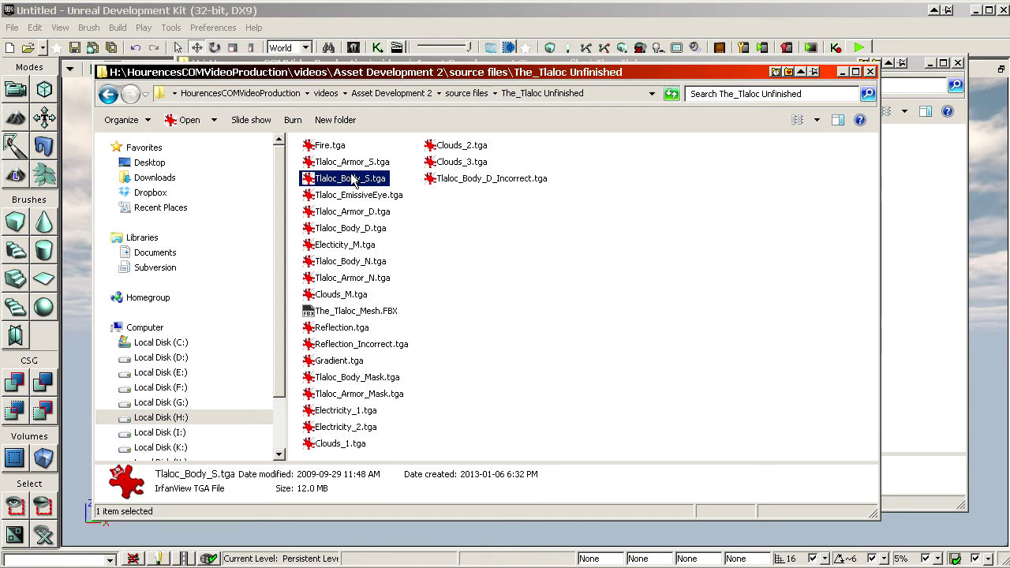
{"action": "left_click", "coordinate": [324, 164]}
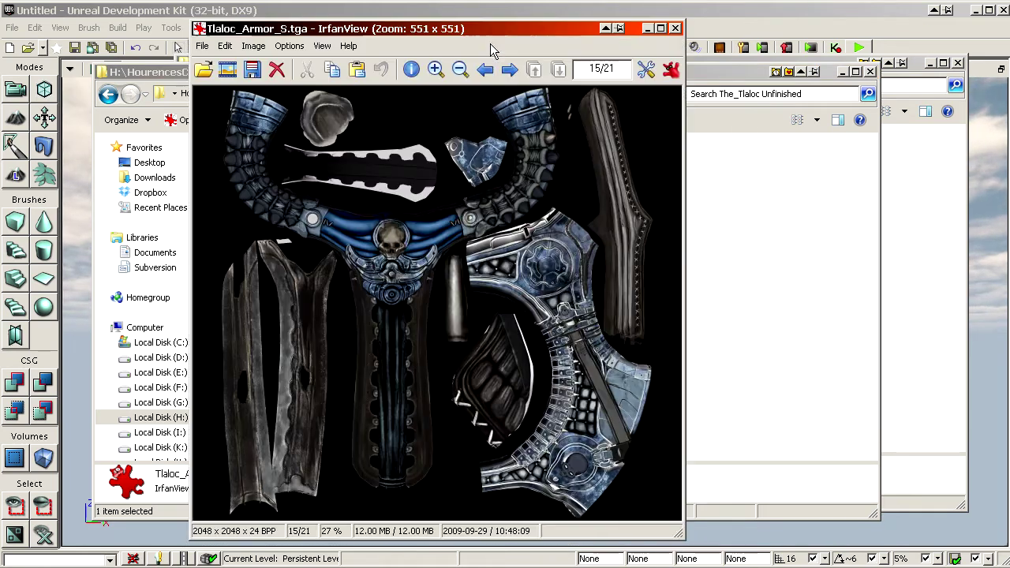
{"action": "left_click", "coordinate": [672, 26]}
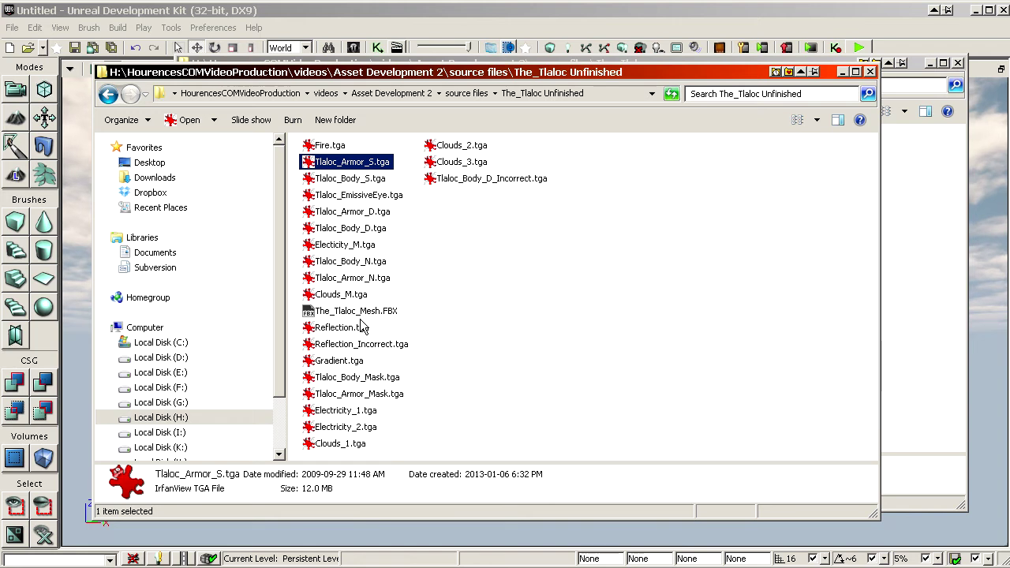
Examine the mask, cloud and incorrect texture files in the The_Tlaloc Unfinished folder against the The_Tlaloc folder.
{"action": "left_click", "coordinate": [338, 361]}
{"action": "left_click_drag", "start_coordinate": [533, 451], "coordinate": [399, 332]}
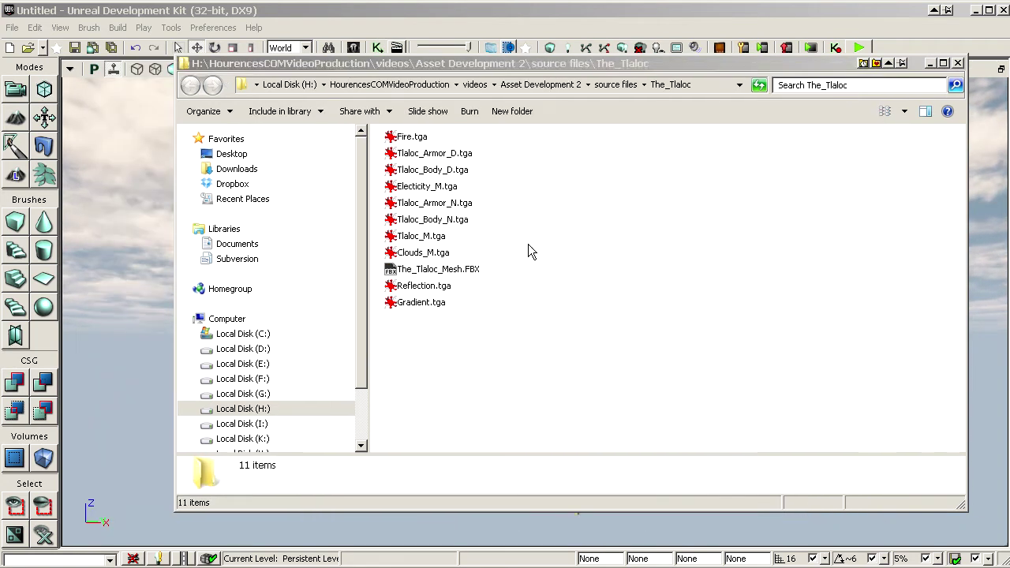
{"action": "left_click", "coordinate": [528, 244]}
{"action": "key", "text": "ctrl+a"}
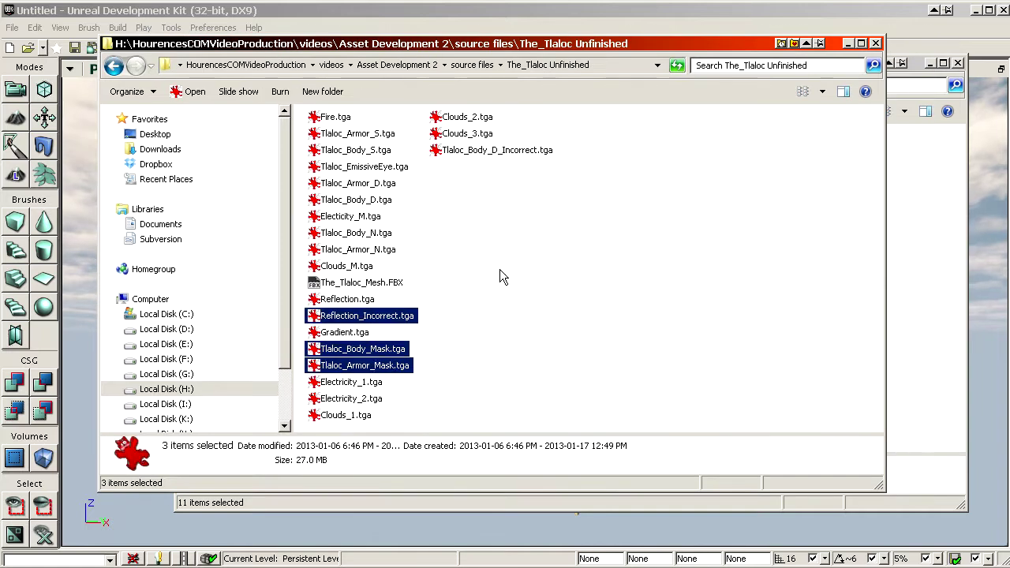
{"action": "left_click", "coordinate": [439, 329]}
{"action": "left_click", "coordinate": [399, 321]}
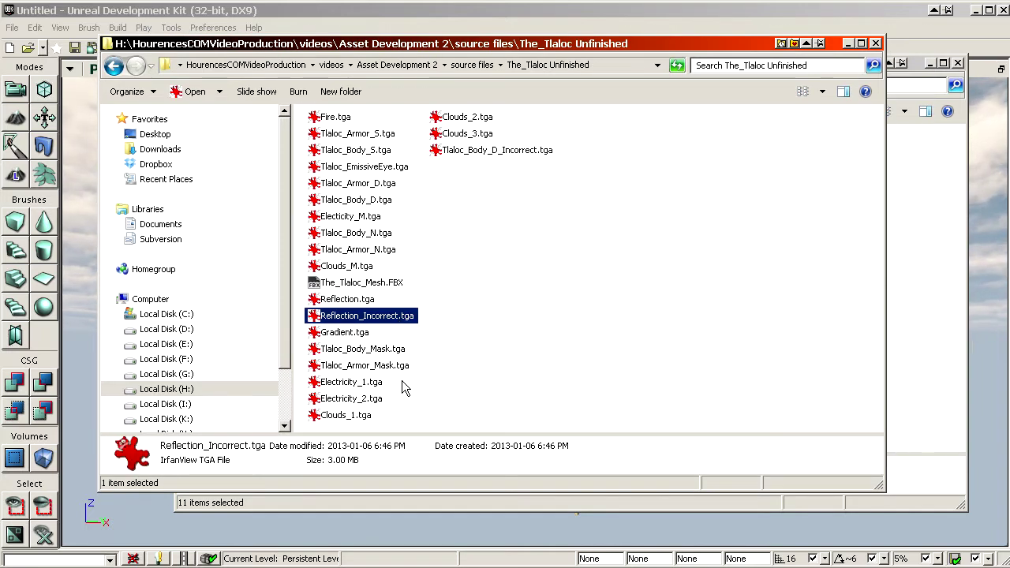
{"action": "left_click", "coordinate": [489, 153]}
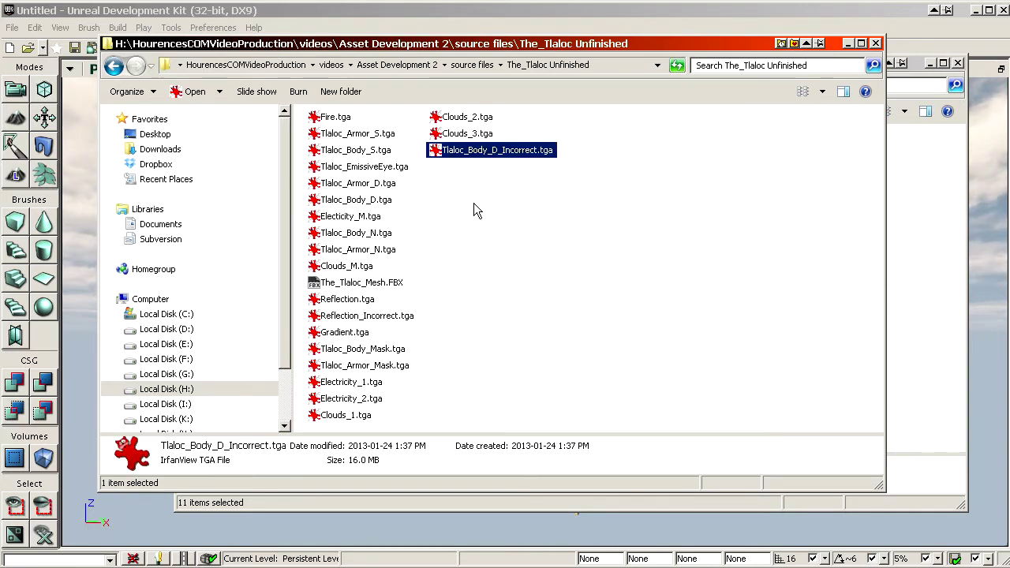
{"action": "left_click", "coordinate": [357, 202]}
{"action": "left_click", "coordinate": [496, 214]}
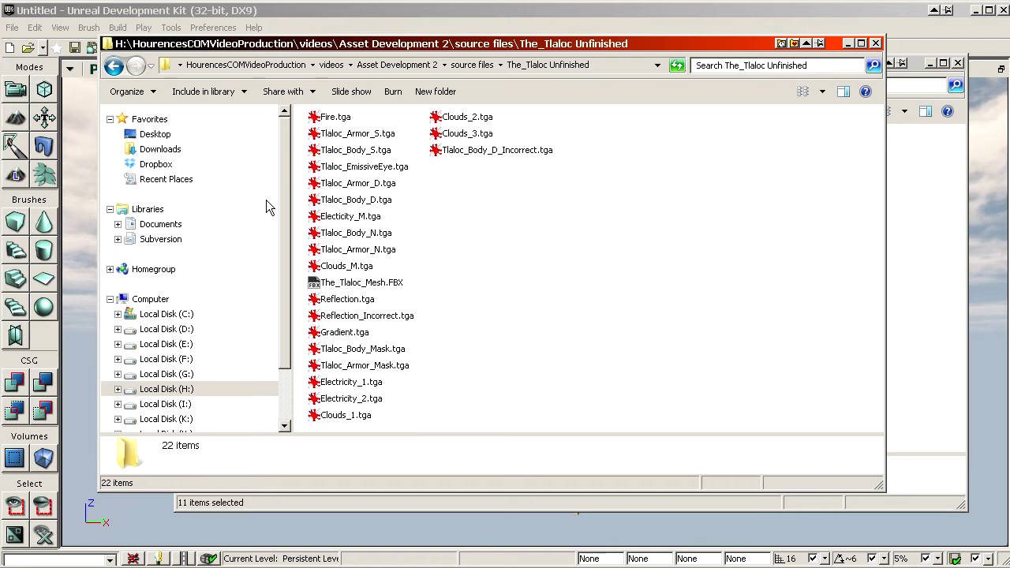
{"action": "left_click", "coordinate": [483, 134]}
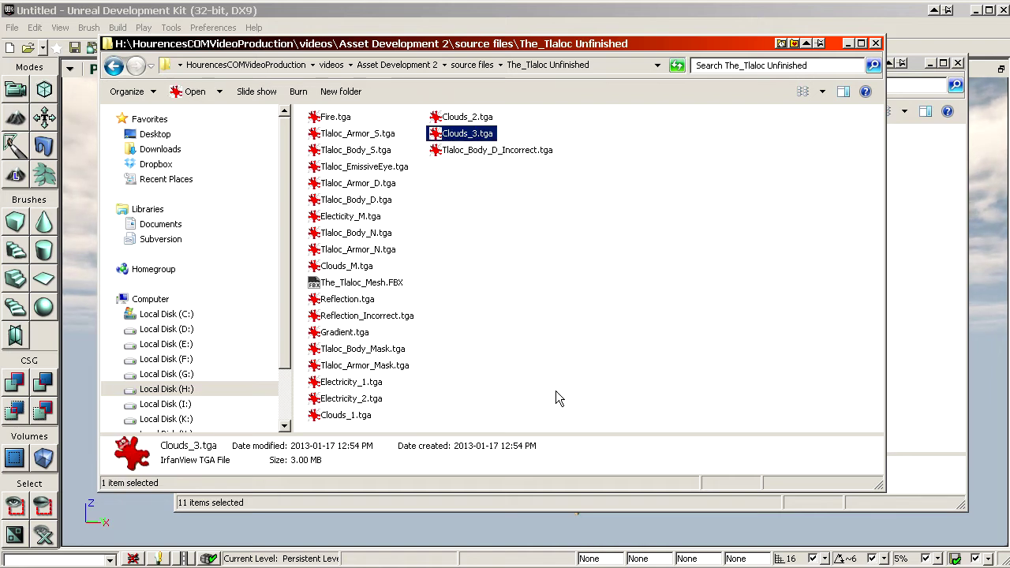
Select all files in the The_Tlaloc Unfinished folder, compare them with The_Tlaloc, and move both folder windows out of view.
{"action": "left_click_drag", "start_coordinate": [504, 414], "coordinate": [306, 114]}
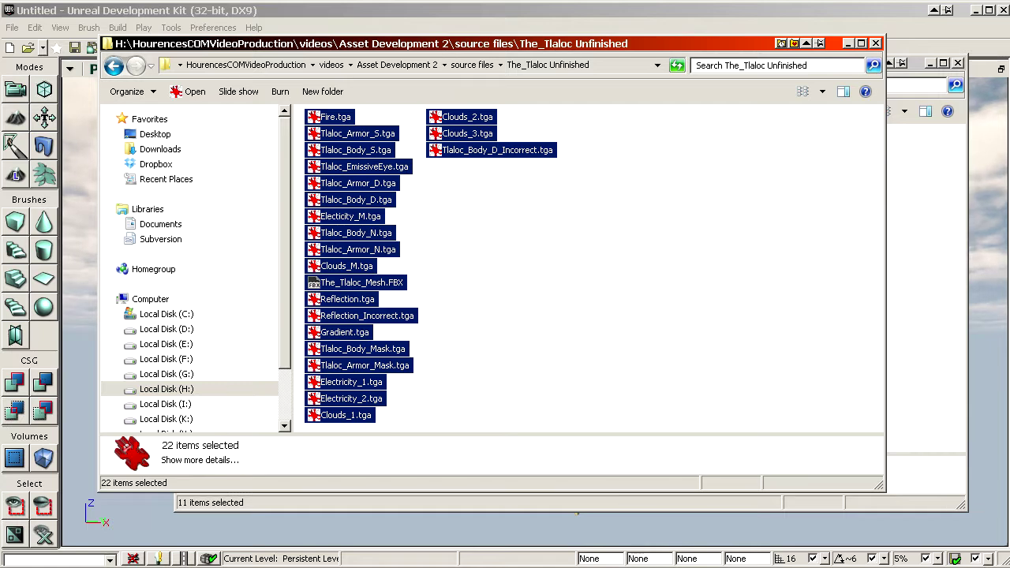
{"action": "middle_click", "coordinate": [439, 44]}
{"action": "left_click", "coordinate": [394, 320]}
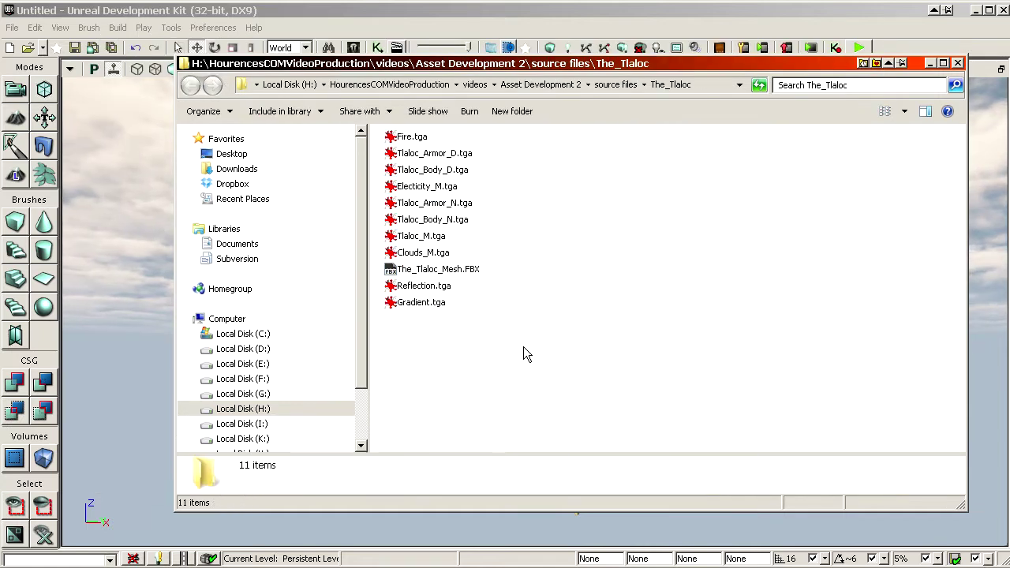
{"action": "left_click_drag", "start_coordinate": [1009, 31], "coordinate": [290, 35]}
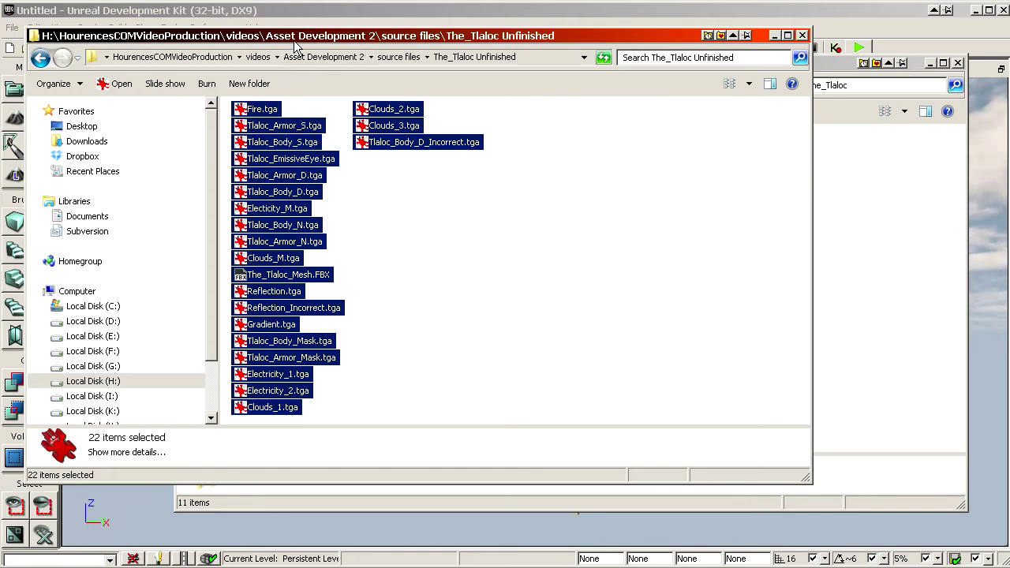
{"action": "left_click_drag", "start_coordinate": [274, 32], "coordinate": [340, 567]}
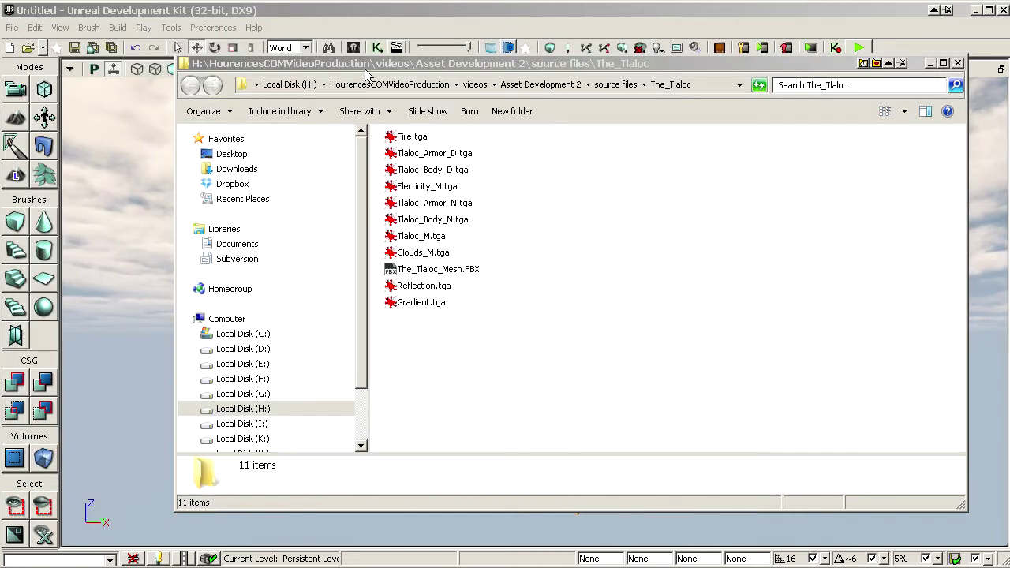
{"action": "left_click_drag", "start_coordinate": [356, 63], "coordinate": [429, 567]}
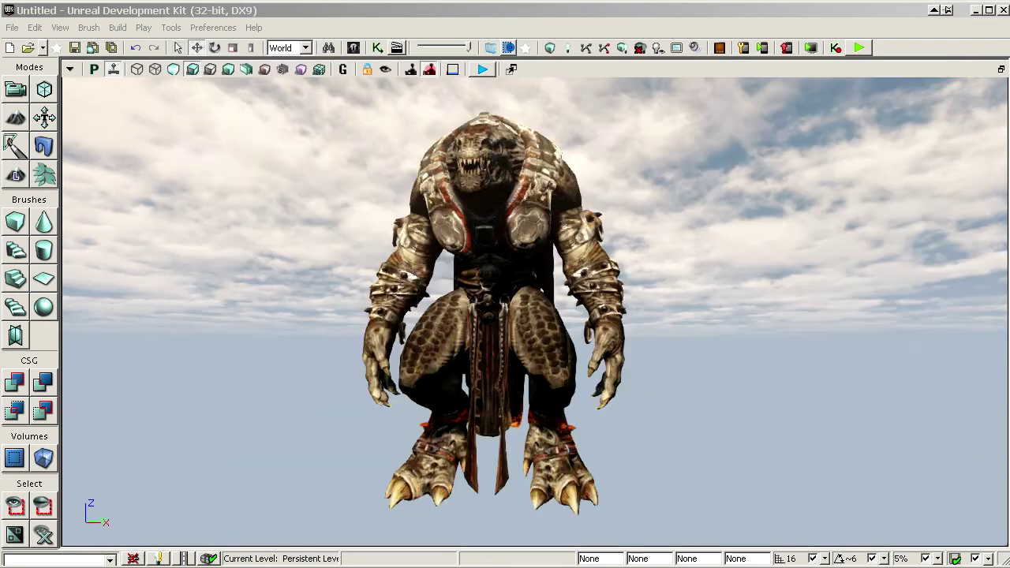
Glance at the CharacterMaster_Mat material graph, close it, and inspect the character mesh up close in the level.
{"action": "mouse_move", "coordinate": [269, 567]}
{"action": "left_mouse_down"}
{"action": "mouse_move", "coordinate": [282, 138]}
{"action": "mouse_move", "coordinate": [205, 146]}
{"action": "left_mouse_up"}
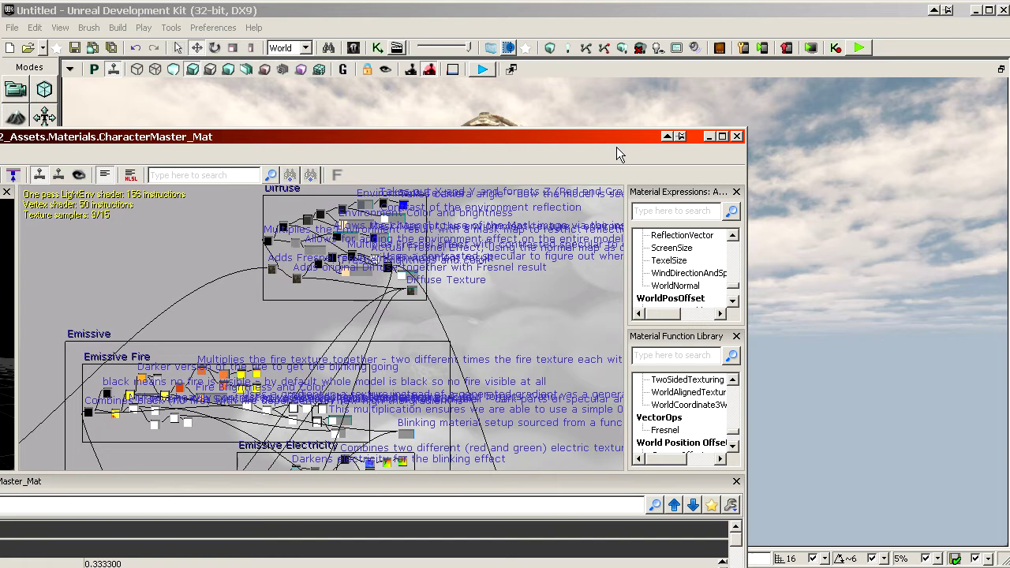
{"action": "left_click", "coordinate": [737, 138]}
{"action": "left_click", "coordinate": [523, 250]}
{"action": "left_click_drag", "start_coordinate": [523, 250], "coordinate": [311, 186]}
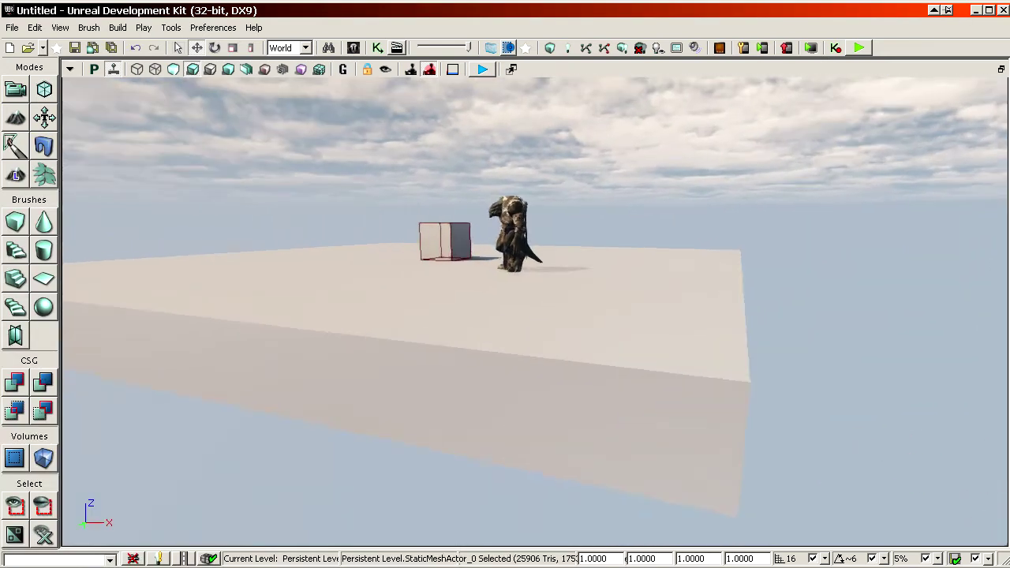
{"action": "left_click_drag", "start_coordinate": [236, 331], "coordinate": [230, 257]}
{"action": "left_click", "coordinate": [237, 257]}
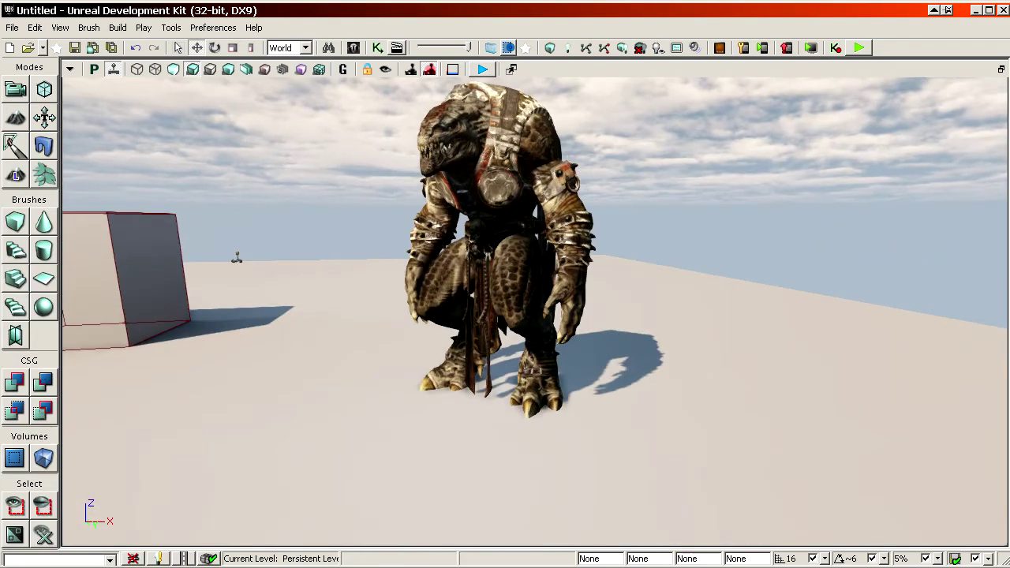
Bring up the Content Browser and the The_Tlaloc Unfinished folder, and preview the Tlaloc_Body_N.tga normal map.
{"action": "key", "text": "alt+Tab"}
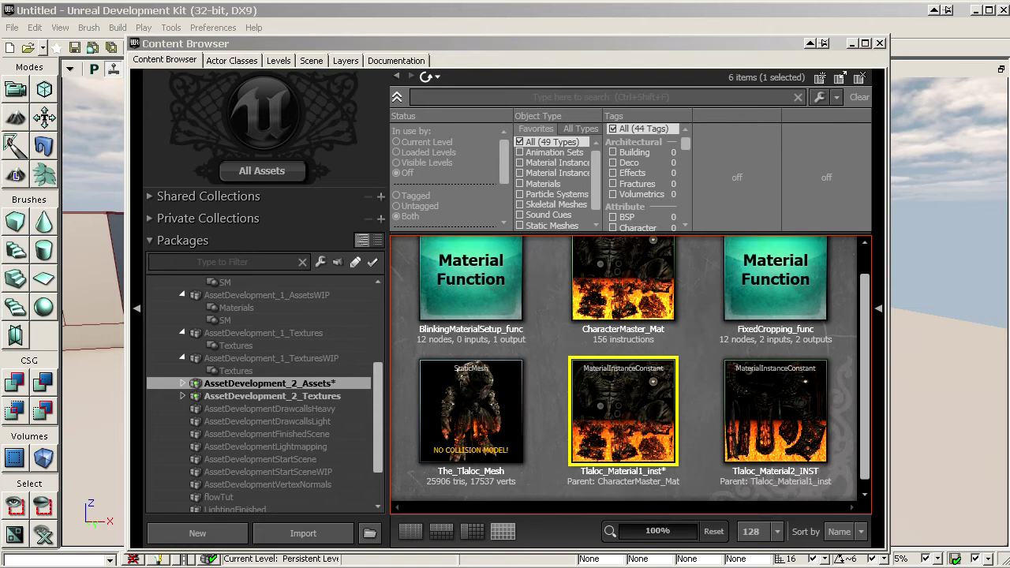
{"action": "left_click_drag", "start_coordinate": [1009, 43], "coordinate": [474, 47]}
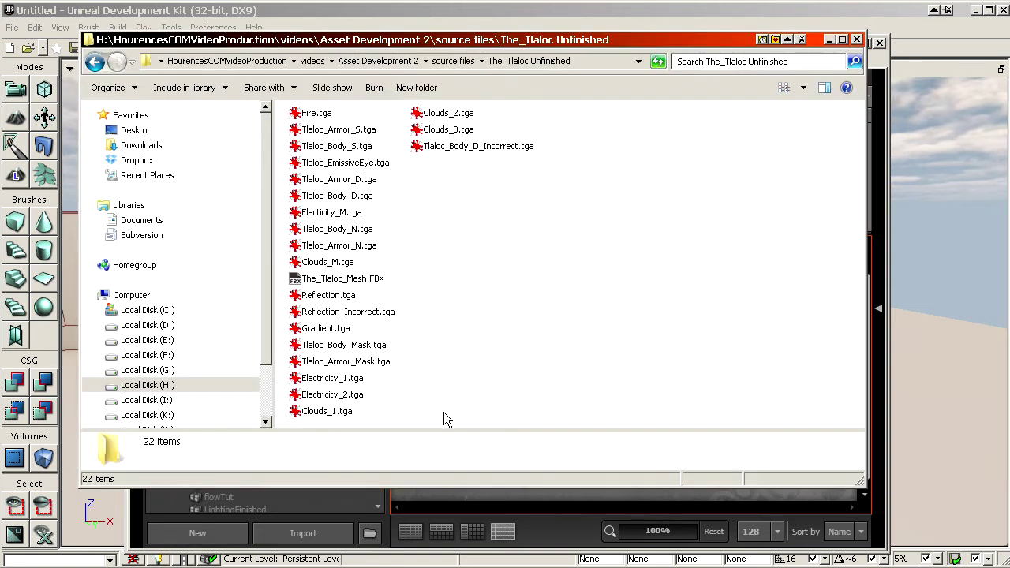
{"action": "left_click", "coordinate": [493, 492]}
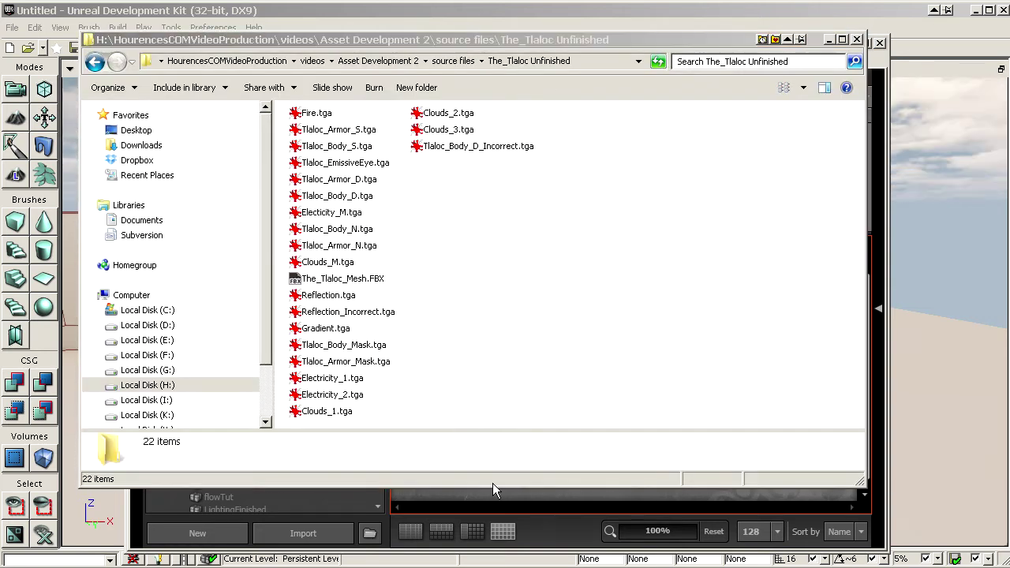
{"action": "left_click", "coordinate": [356, 148]}
{"action": "left_click", "coordinate": [359, 179]}
{"action": "left_click", "coordinate": [347, 230]}
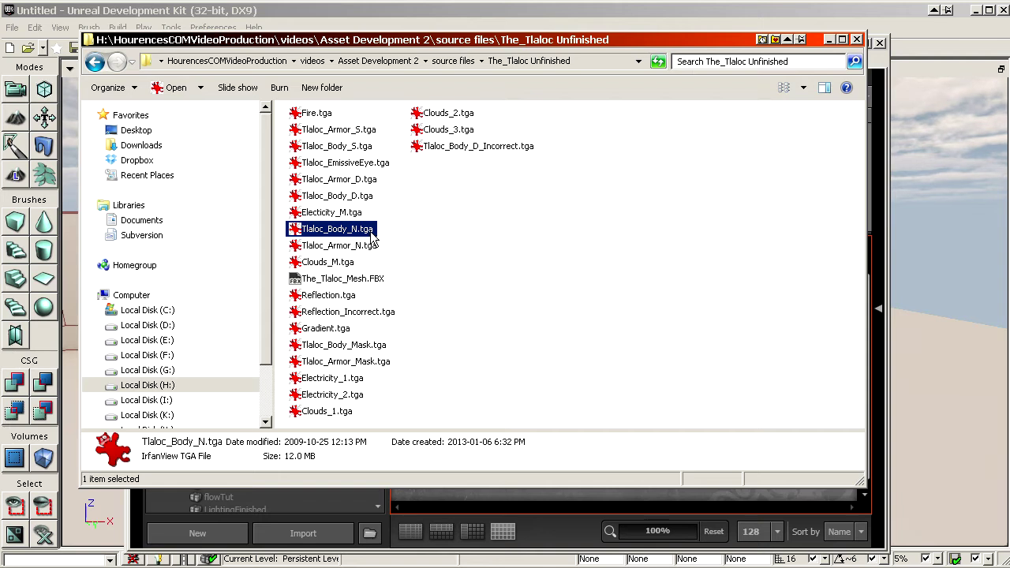
{"action": "left_click", "coordinate": [371, 243]}
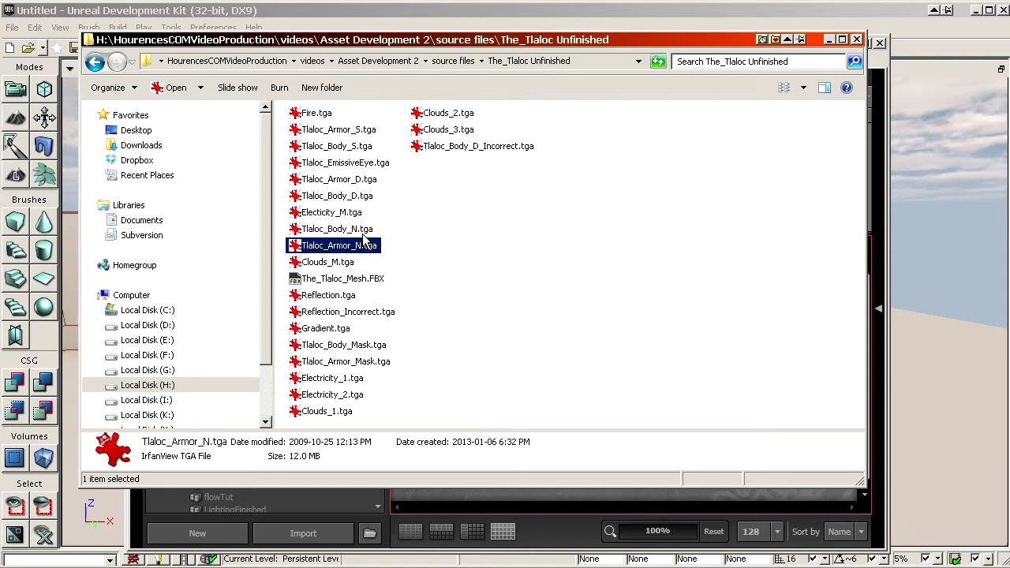
{"action": "left_click", "coordinate": [363, 233]}
{"action": "double_click", "coordinate": [363, 231]}
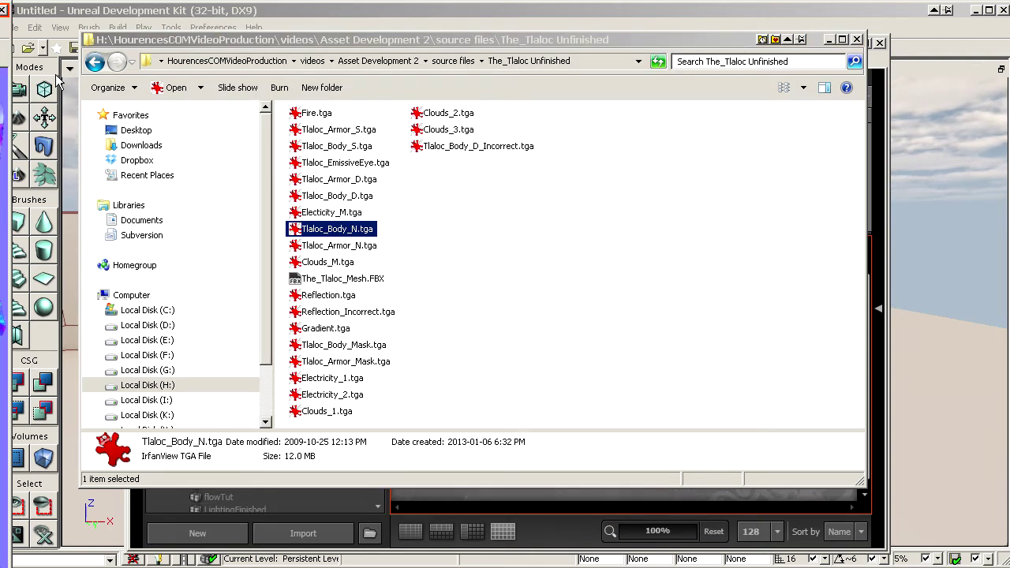
{"action": "left_click", "coordinate": [4, 9]}
Start a Content Browser import of Tlaloc_Body_N.tga from the The_Tlaloc Unfinished folder.
{"action": "left_click", "coordinate": [91, 14]}
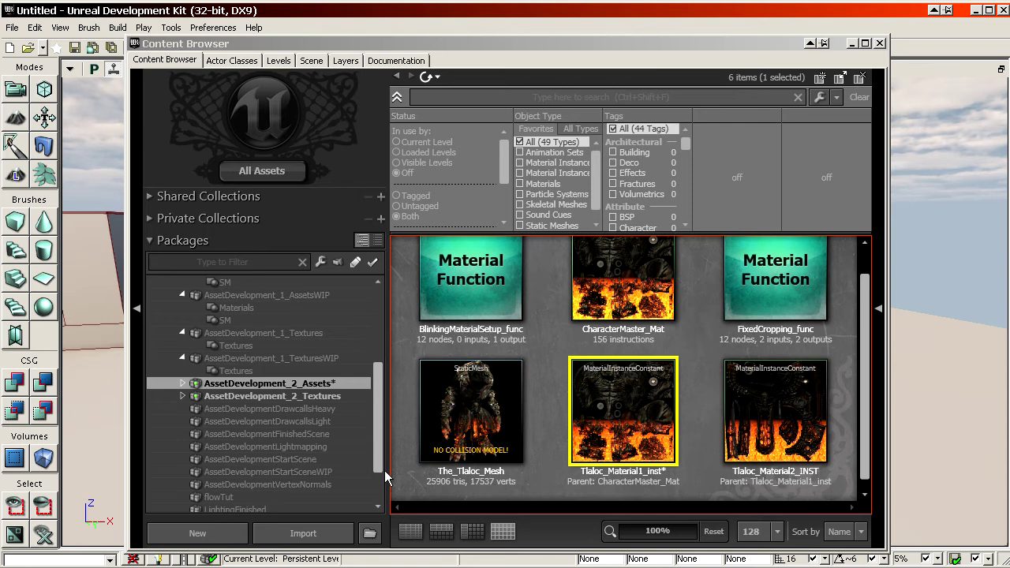
{"action": "left_click", "coordinate": [303, 532]}
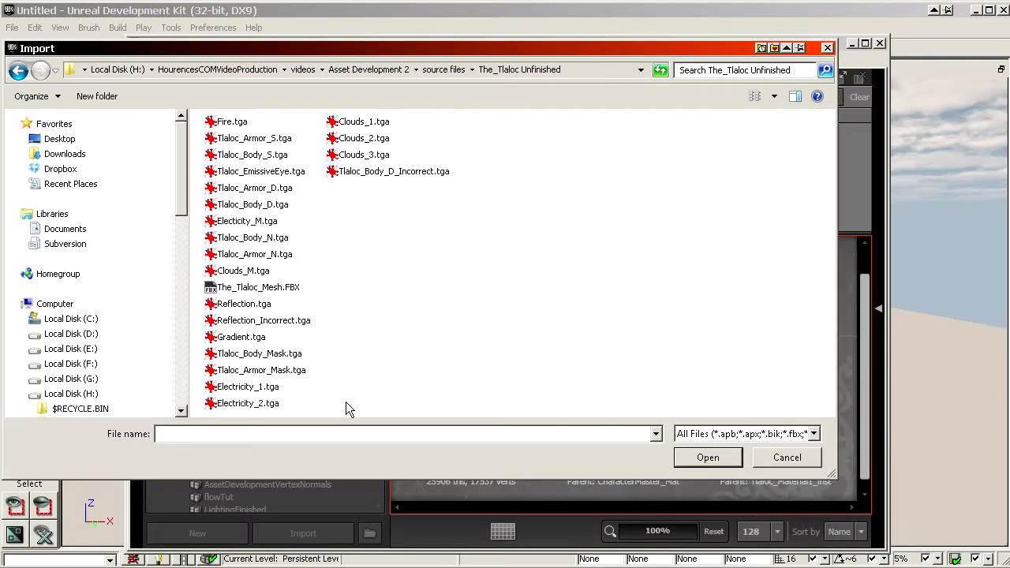
{"action": "scroll", "coordinate": [126, 229], "scroll_direction": "down", "scroll_amount": 5}
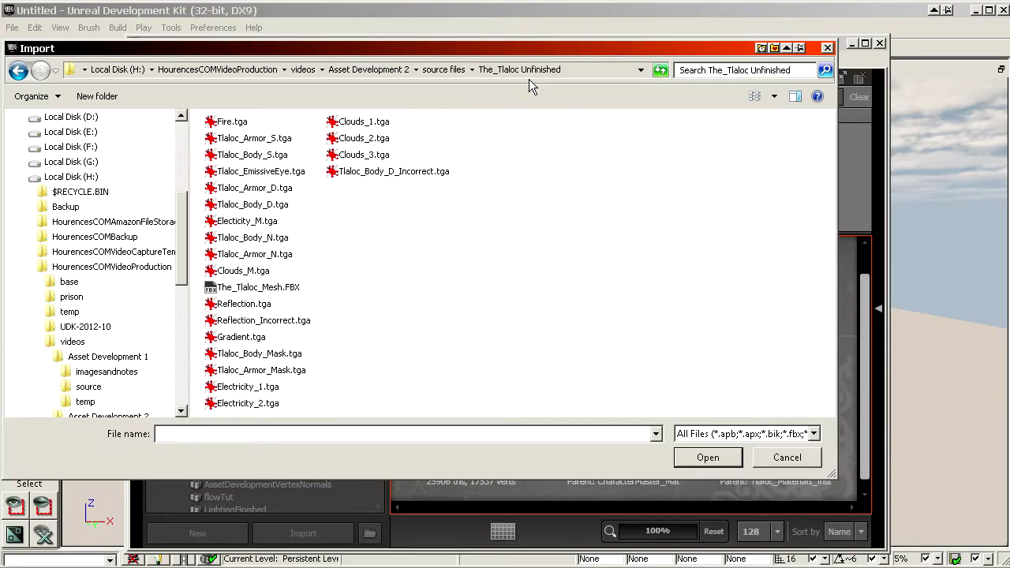
{"action": "double_click", "coordinate": [269, 237]}
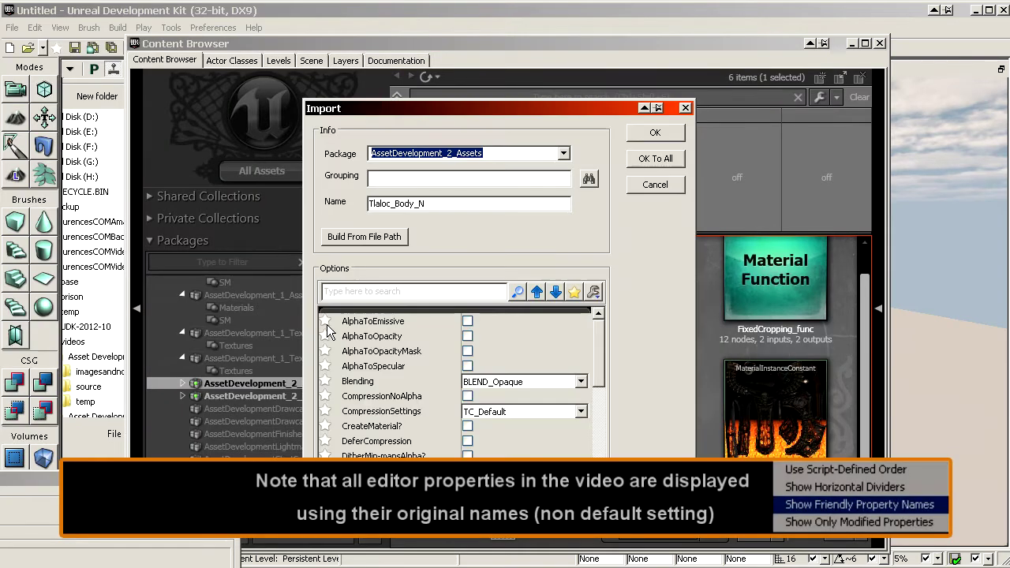
Import the body normal map into the package AssetDevelopment_2_TexturesWIP with the grouping Textures.
{"action": "left_click", "coordinate": [494, 154]}
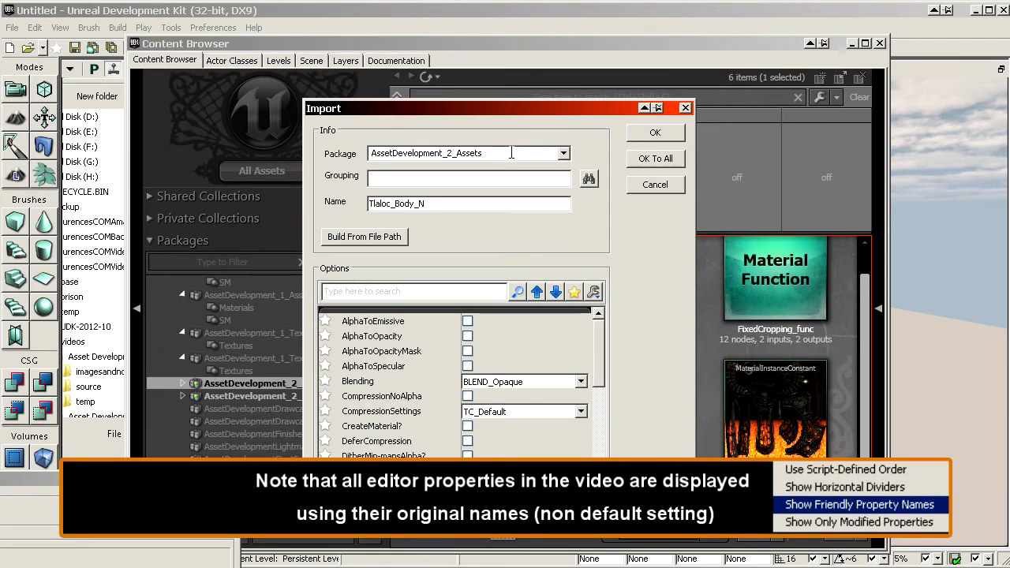
{"action": "type", "text": "WIP"}
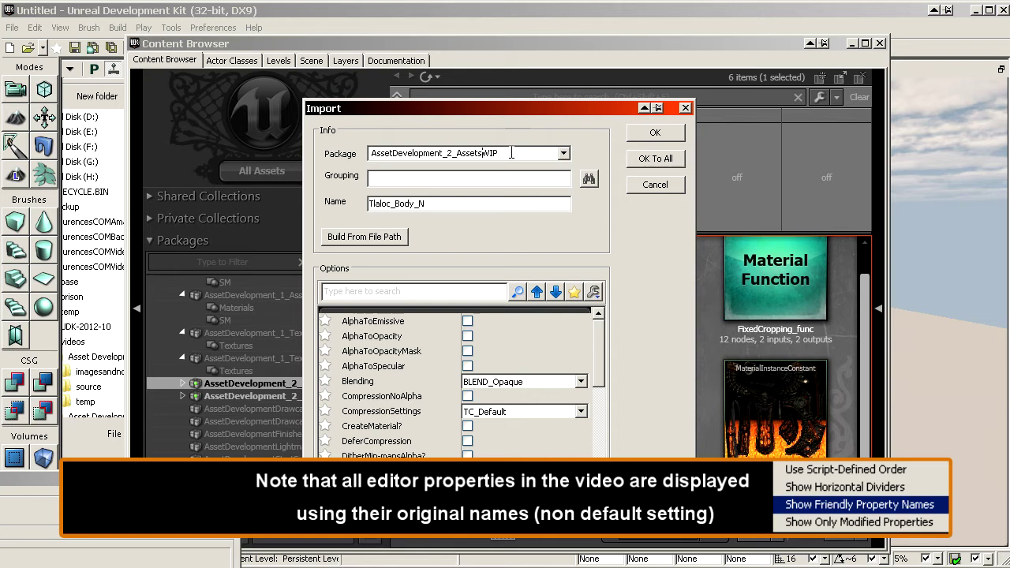
{"action": "key", "text": "BackSpace"}
{"action": "key", "text": "BackSpace"}
{"action": "key", "text": "BackSpace"}
{"action": "key", "text": "BackSpace"}
{"action": "key", "text": "BackSpace"}
{"action": "key", "text": "BackSpace"}
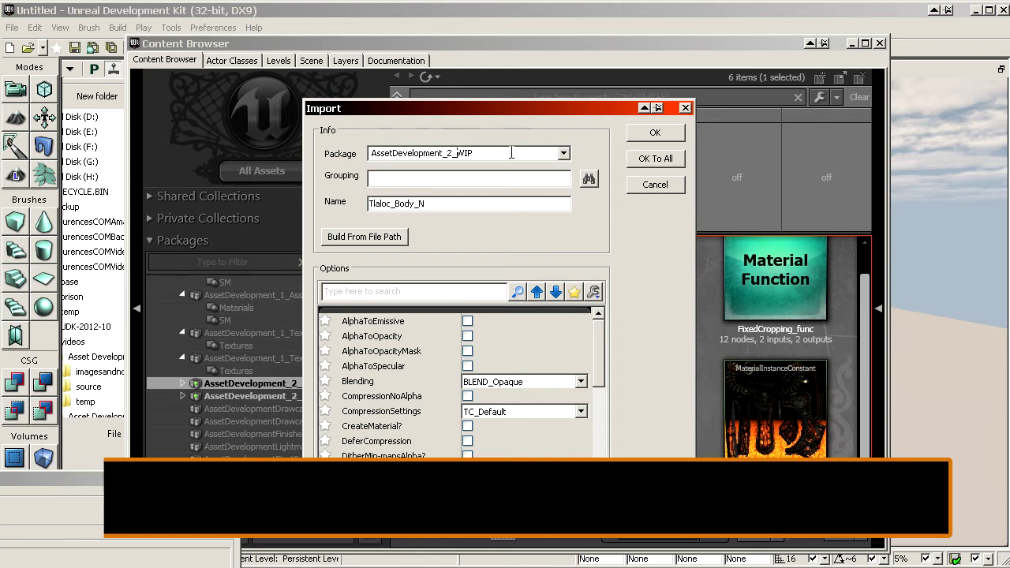
{"action": "type", "text": "Textures"}
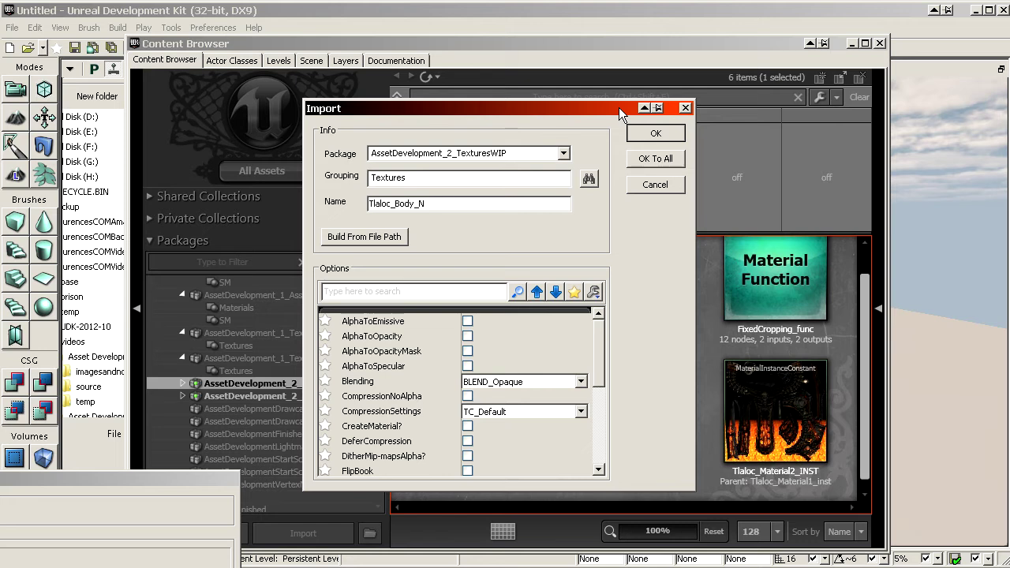
{"action": "key", "text": "Return"}
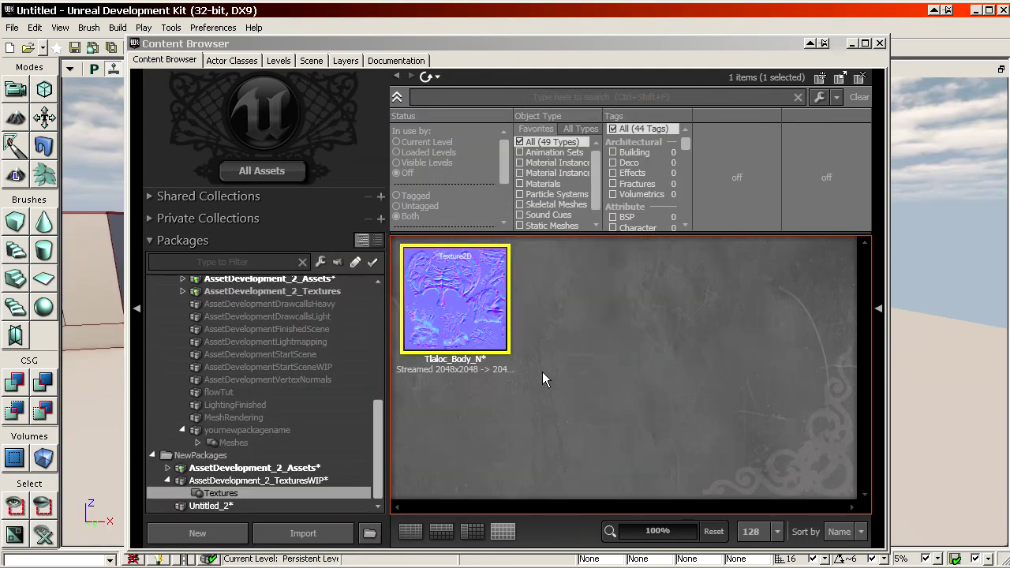
Save the new texture package in the Content folder as AssetDevelopment_2_TexturesWIP.upk.
{"action": "right_click", "coordinate": [302, 495]}
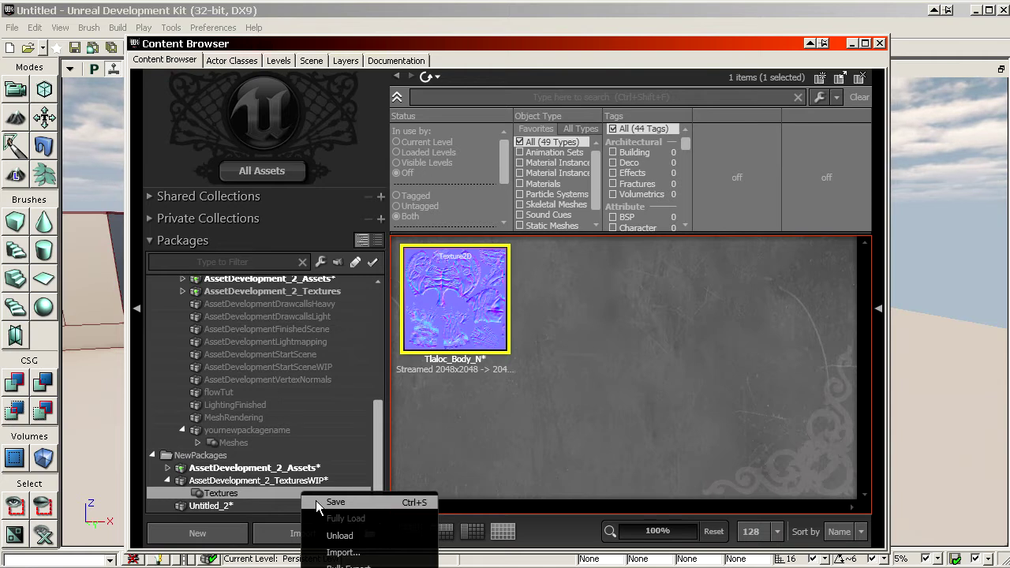
{"action": "left_click", "coordinate": [318, 504]}
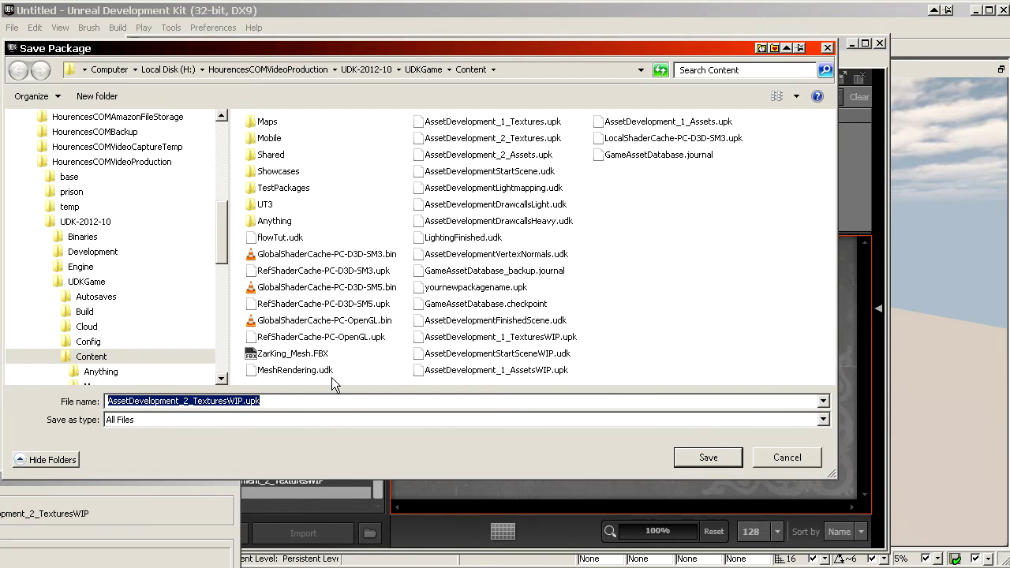
{"action": "left_click", "coordinate": [698, 457]}
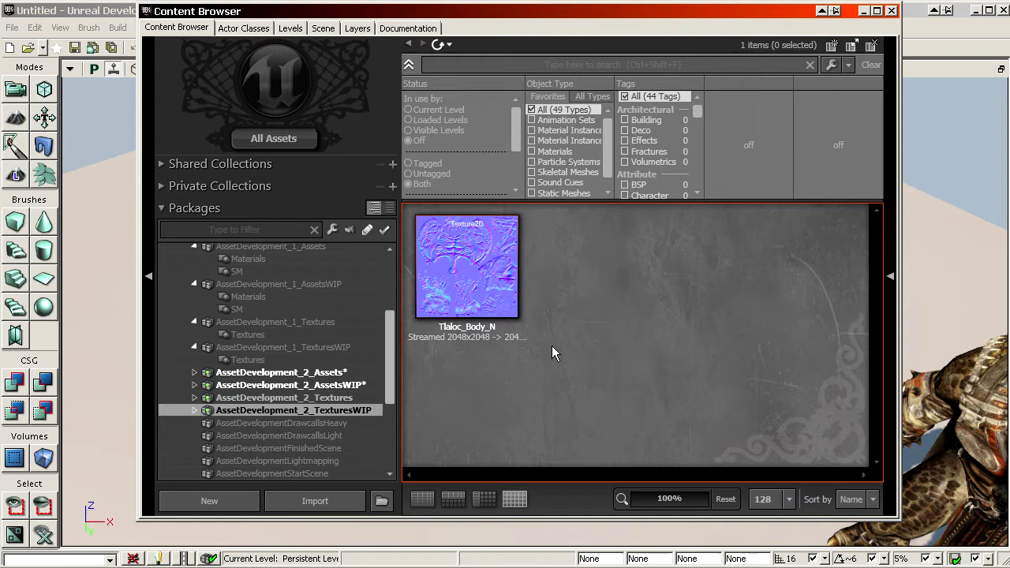
{"action": "left_click", "coordinate": [459, 270]}
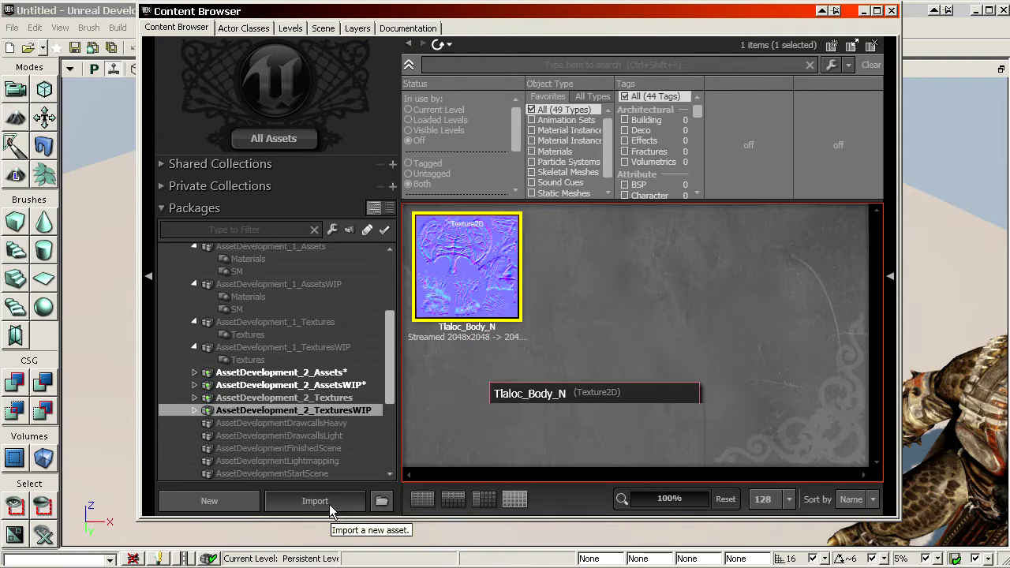
{"action": "mouse_move", "coordinate": [469, 256]}
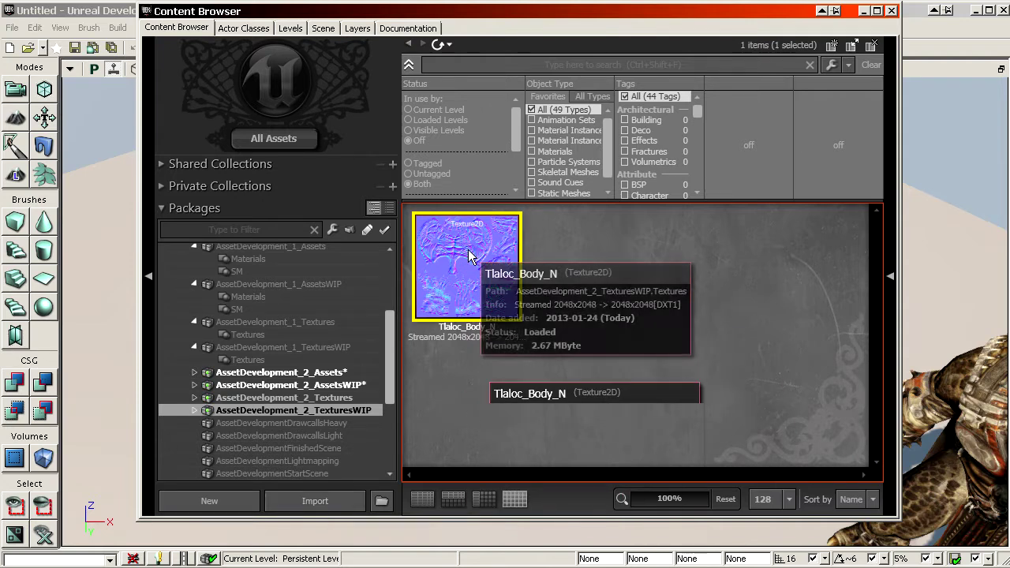
{"action": "left_click", "coordinate": [328, 500]}
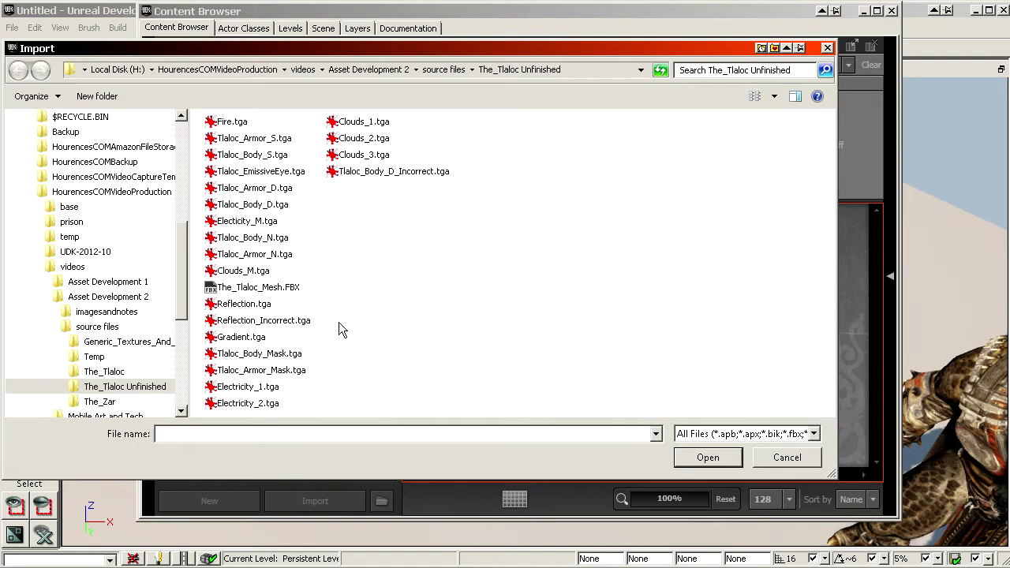
{"action": "double_click", "coordinate": [280, 256]}
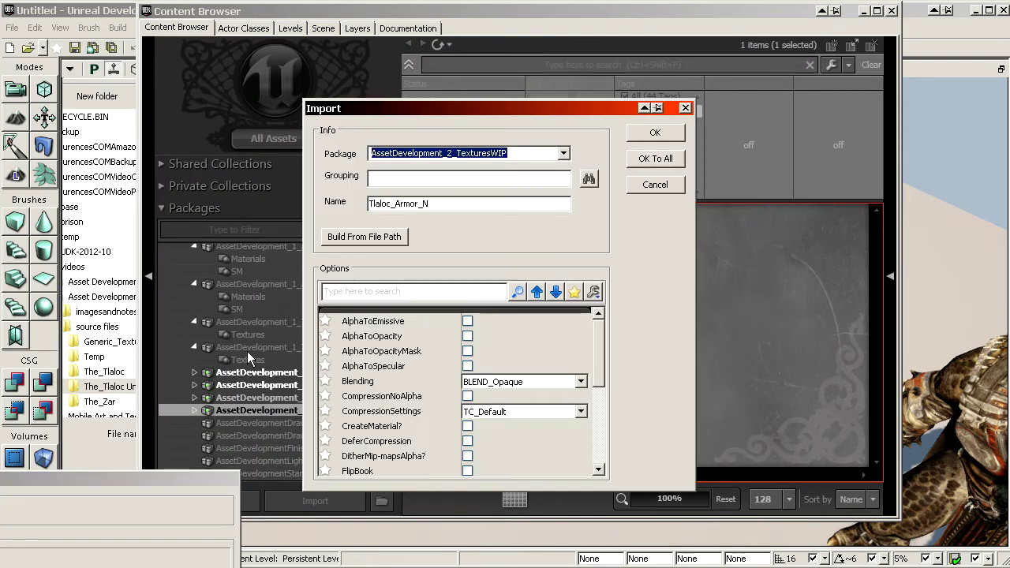
{"action": "left_click", "coordinate": [523, 411]}
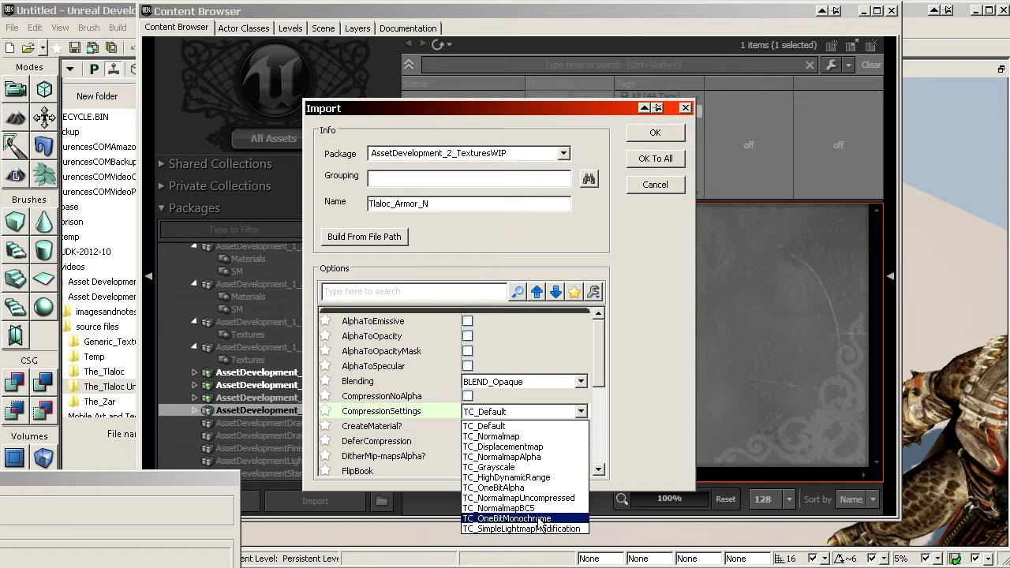
{"action": "left_click", "coordinate": [502, 436]}
{"action": "left_click", "coordinate": [528, 411]}
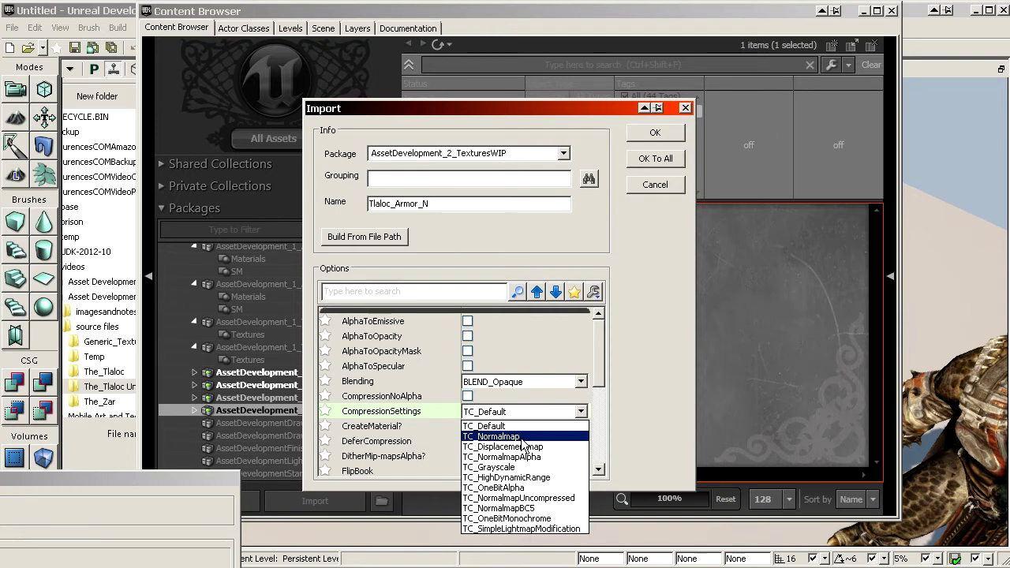
{"action": "left_click", "coordinate": [394, 431]}
{"action": "left_click_drag", "start_coordinate": [600, 347], "coordinate": [605, 371]}
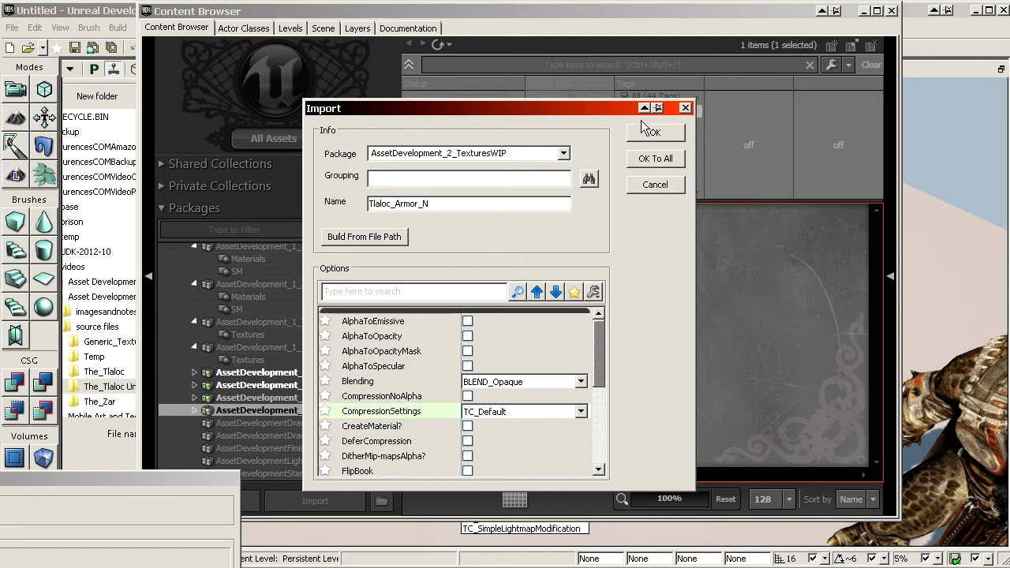
{"action": "left_click", "coordinate": [658, 184]}
Open the texture properties of Tlaloc_Body_N and turn off SRGB.
{"action": "double_click", "coordinate": [473, 266]}
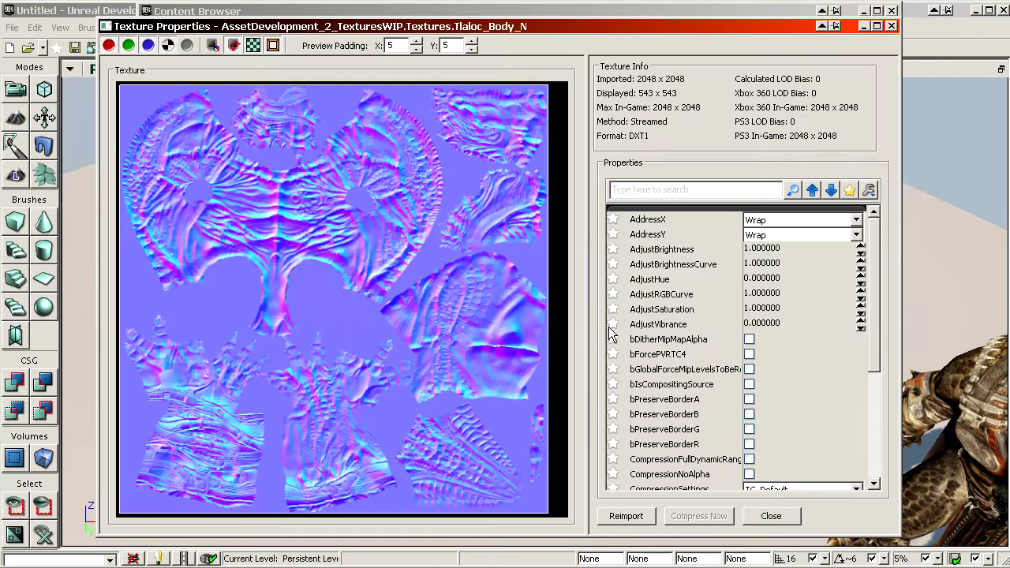
{"action": "scroll", "coordinate": [679, 340], "scroll_direction": "down", "scroll_amount": 5}
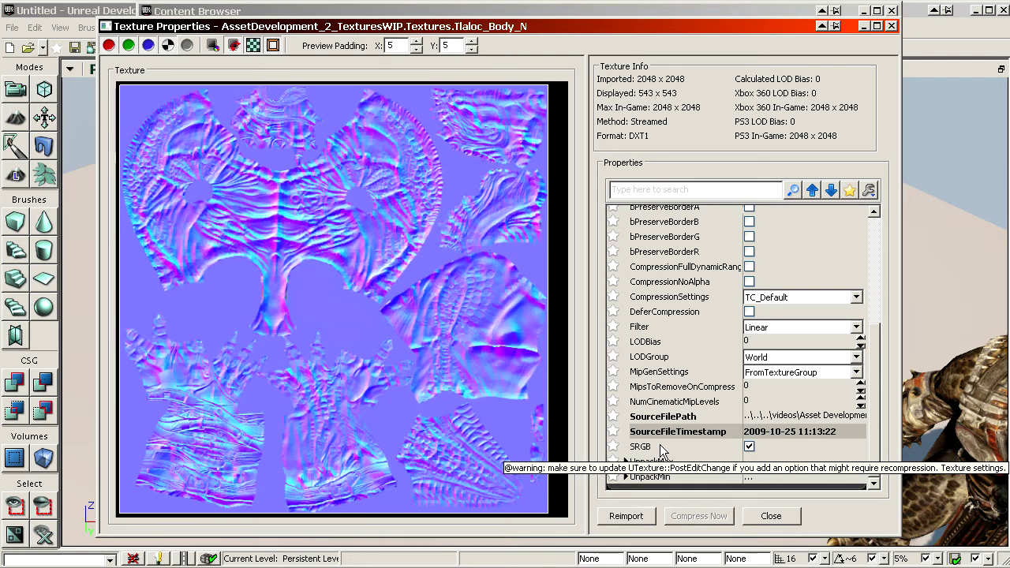
{"action": "left_click", "coordinate": [659, 444]}
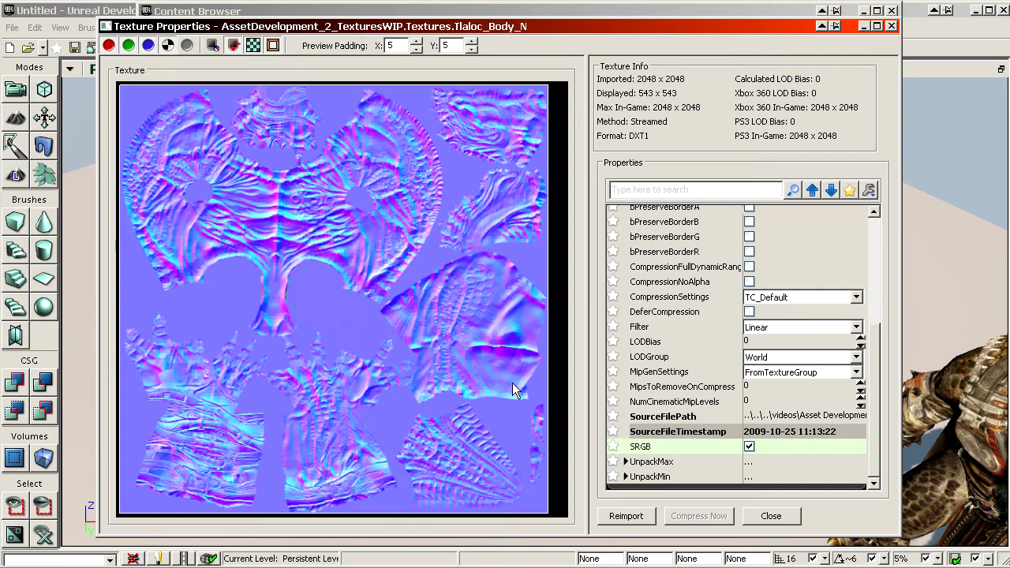
{"action": "left_click", "coordinate": [685, 446]}
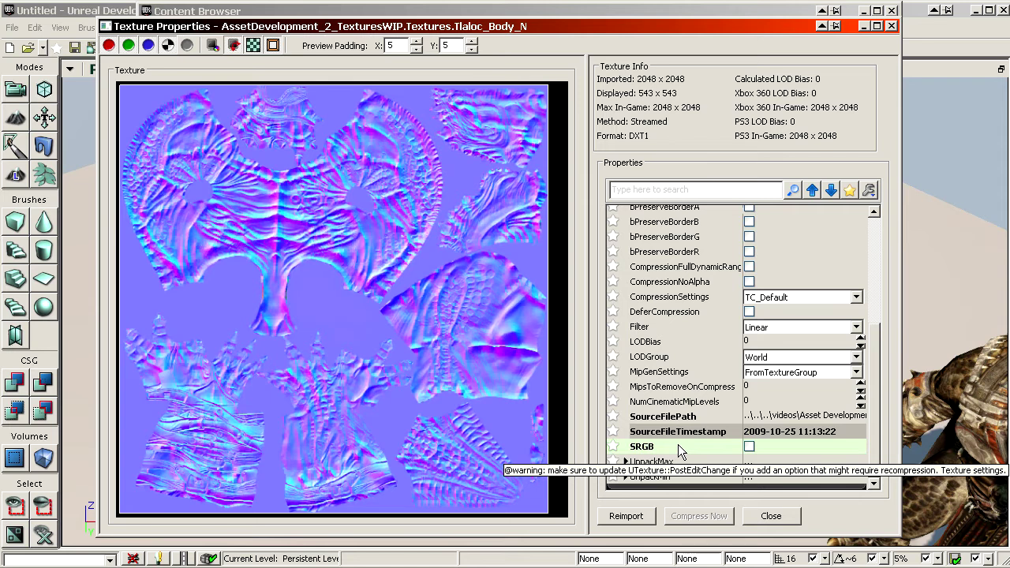
{"action": "scroll", "coordinate": [677, 444], "scroll_direction": "up", "scroll_amount": 2}
{"action": "scroll", "coordinate": [688, 449], "scroll_direction": "down", "scroll_amount": 2}
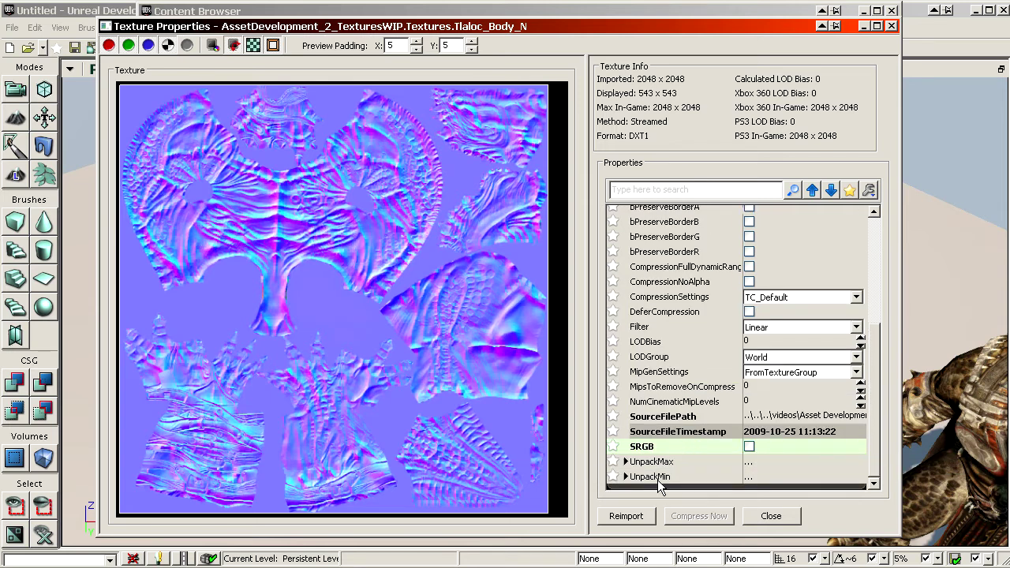
Expand the unpack ranges and set UnpackMin [0], [1] and [2] of the body normal map to -1.
{"action": "left_click", "coordinate": [661, 460]}
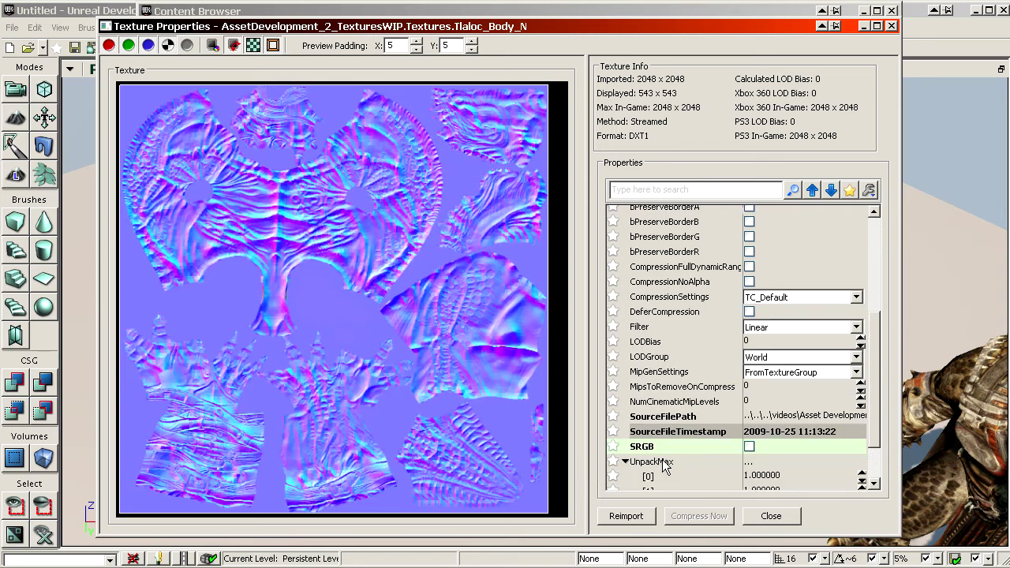
{"action": "scroll", "coordinate": [665, 461], "scroll_direction": "down", "scroll_amount": 2}
{"action": "left_click", "coordinate": [661, 476]}
{"action": "scroll", "coordinate": [670, 454], "scroll_direction": "down", "scroll_amount": 2}
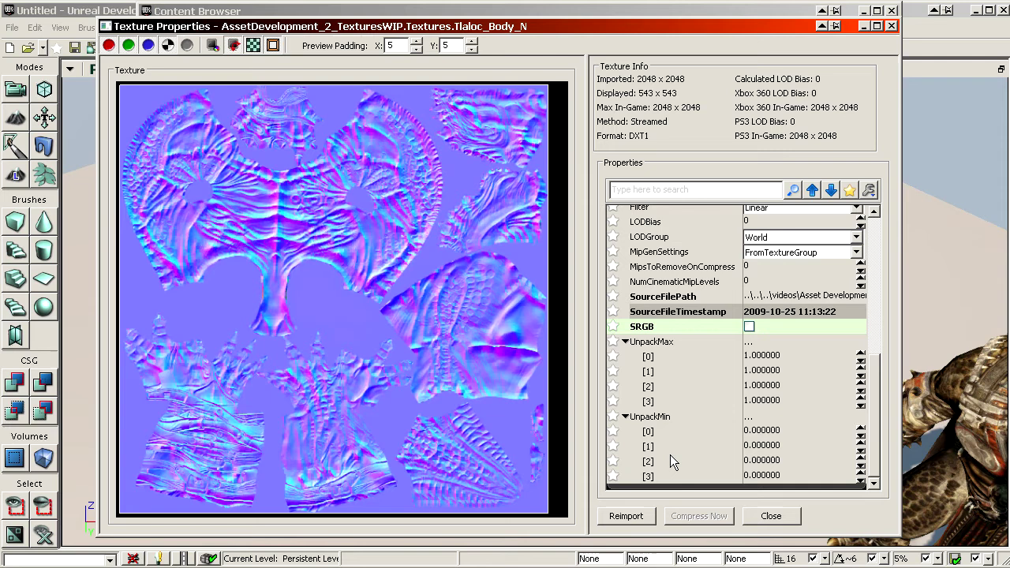
{"action": "left_click", "coordinate": [758, 432]}
{"action": "type", "text": "-1"}
{"action": "left_click", "coordinate": [774, 446]}
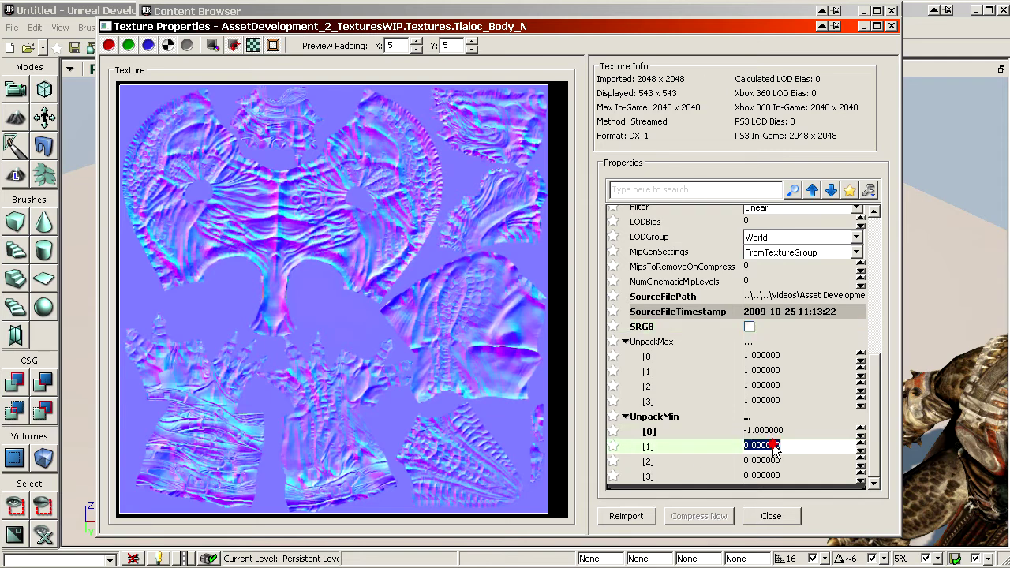
{"action": "type", "text": "-1"}
{"action": "left_click", "coordinate": [771, 461]}
{"action": "type", "text": "-1"}
{"action": "key", "text": "Return"}
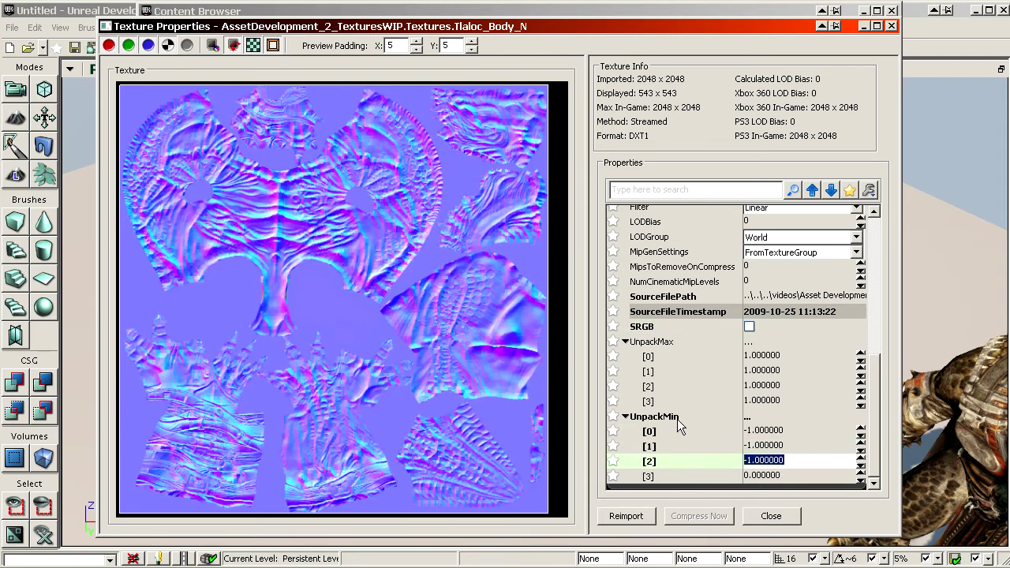
{"action": "left_click", "coordinate": [683, 476]}
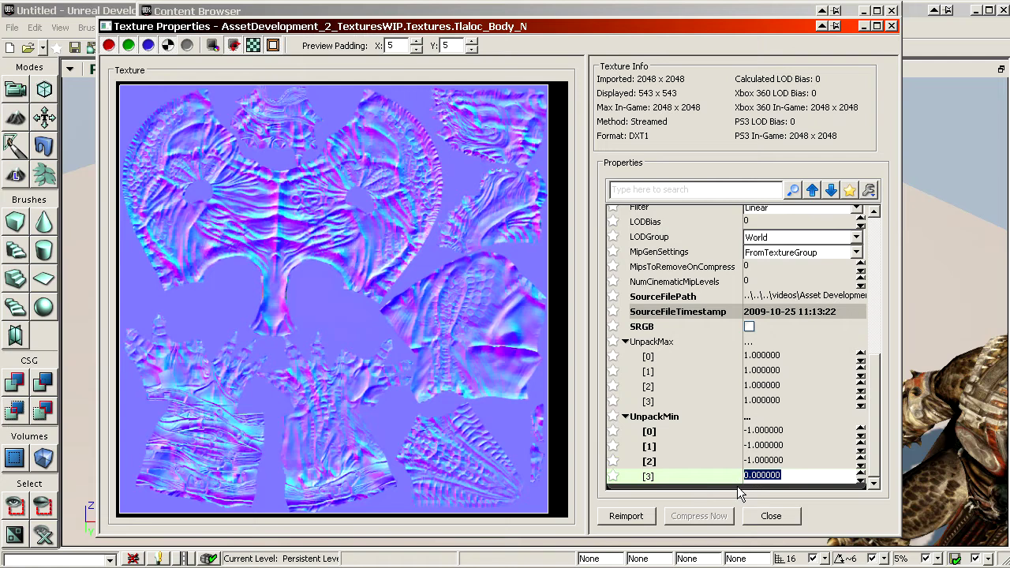
{"action": "left_click", "coordinate": [679, 356]}
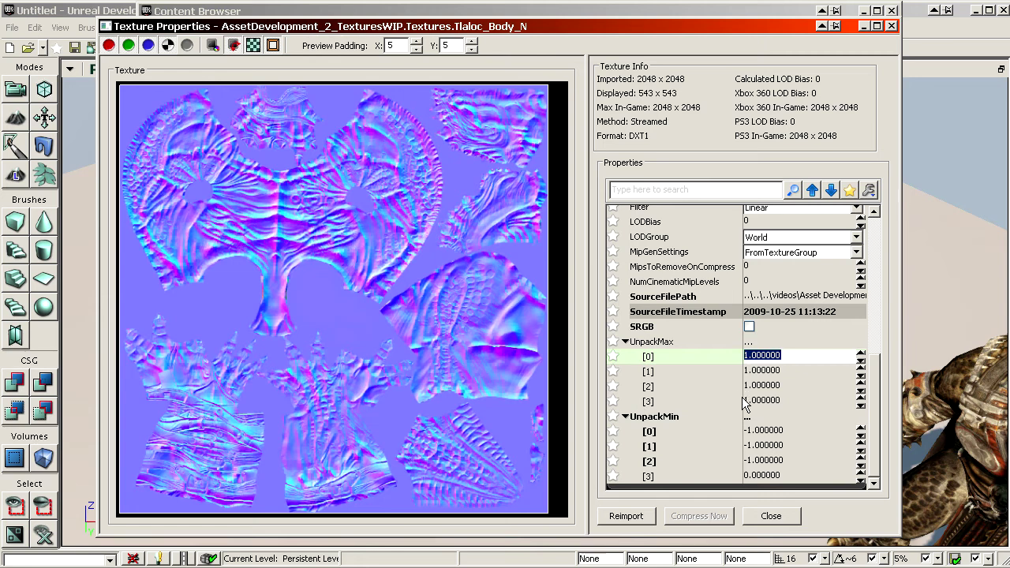
Set the LODGroup of the body normal map to CharacterNormalMap.
{"action": "scroll", "coordinate": [727, 464], "scroll_direction": "up", "scroll_amount": 3}
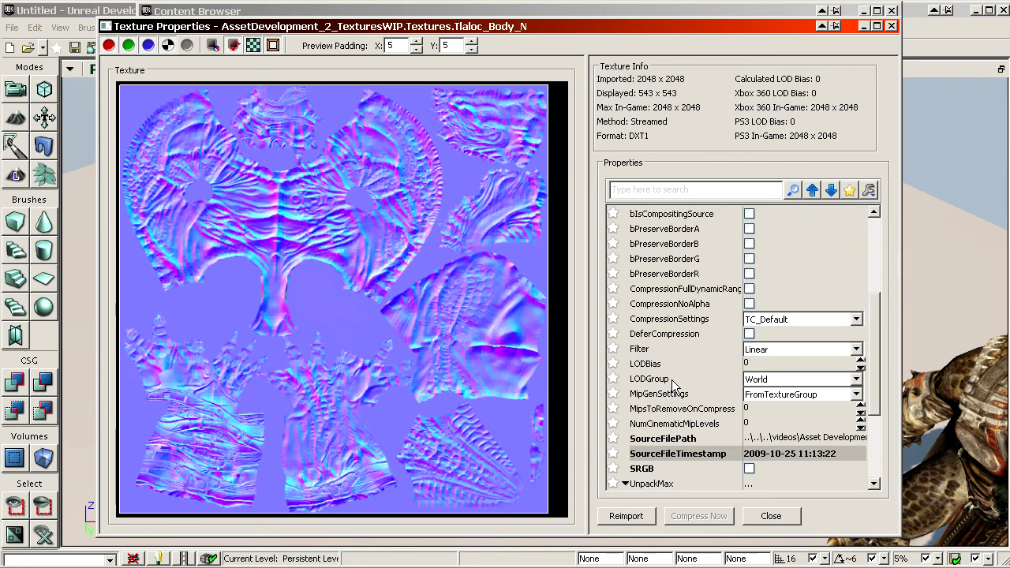
{"action": "left_click", "coordinate": [774, 379]}
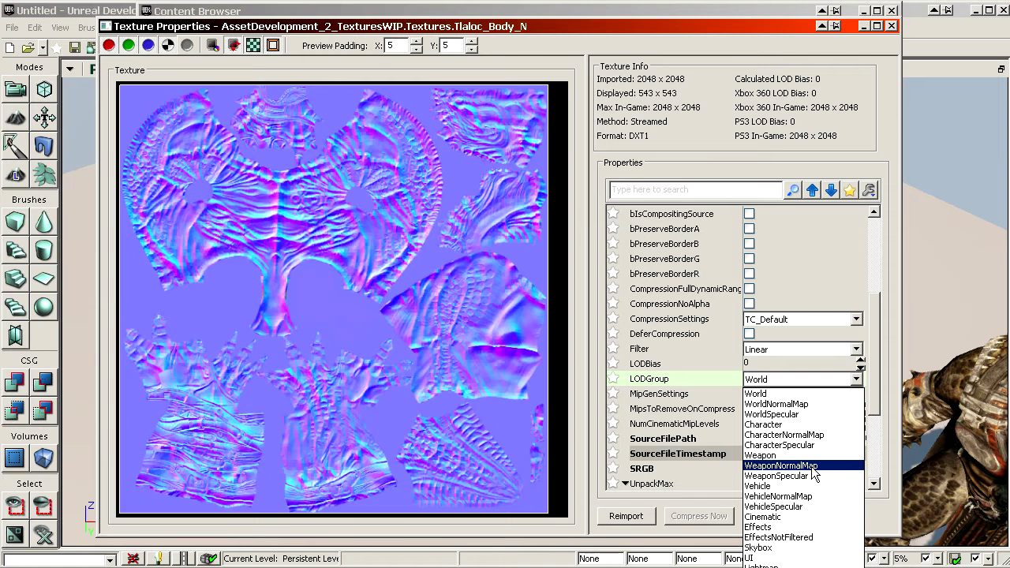
{"action": "left_click", "coordinate": [763, 393]}
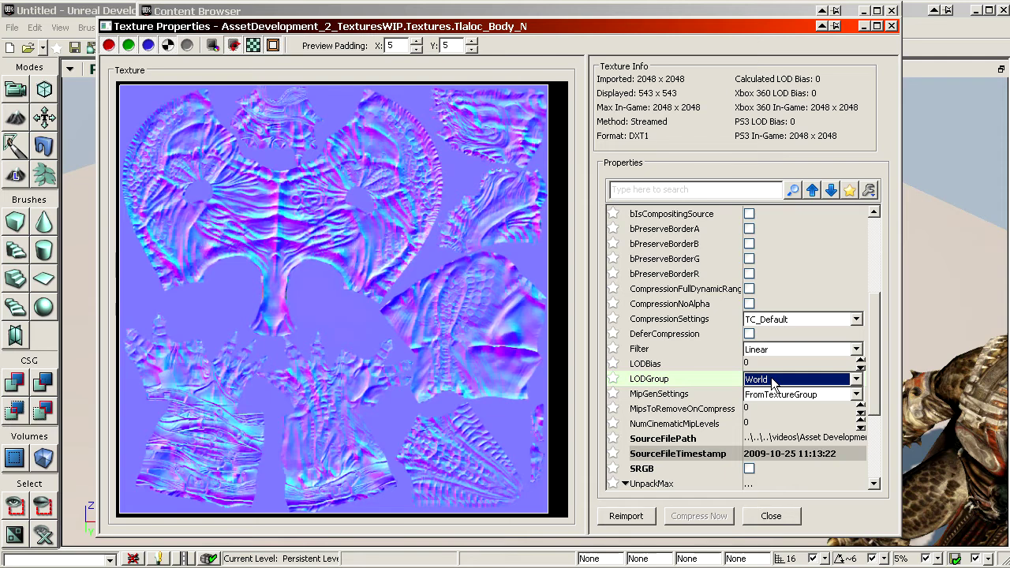
{"action": "left_click", "coordinate": [772, 381]}
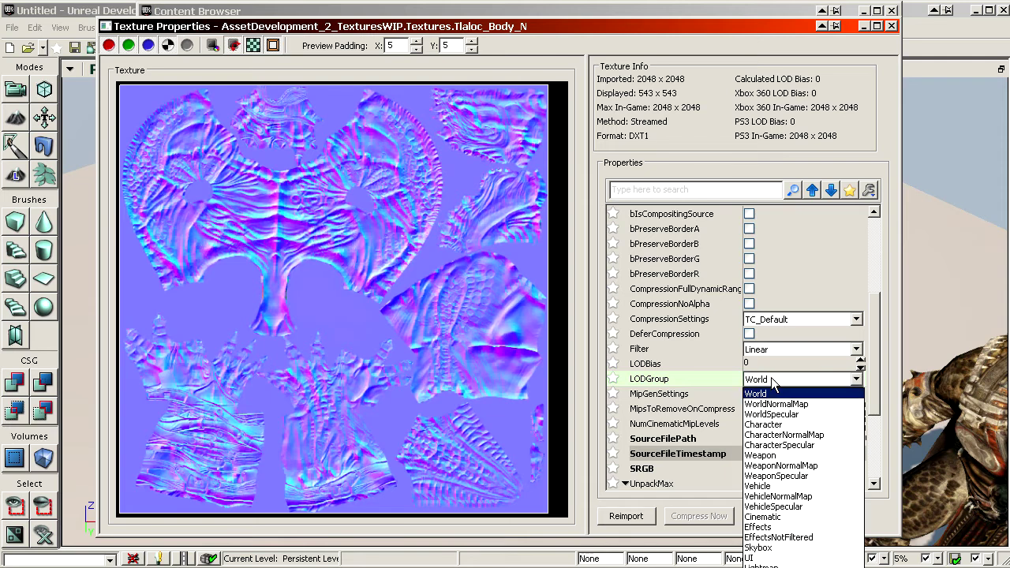
{"action": "left_click", "coordinate": [808, 434]}
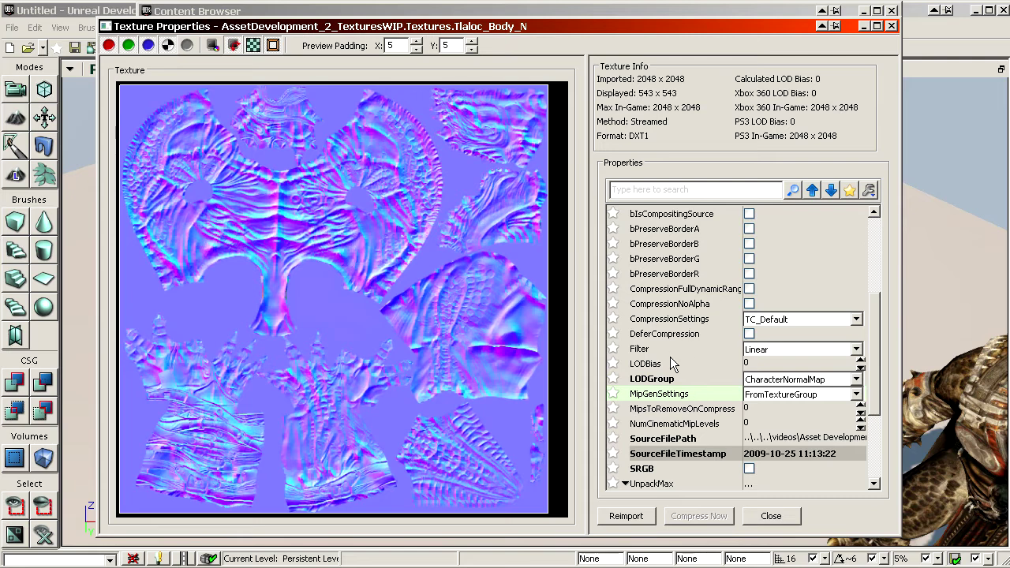
Set the CompressionSettings of the body normal map to TC_Normalmap.
{"action": "scroll", "coordinate": [724, 355], "scroll_direction": "up", "scroll_amount": 2}
{"action": "left_click", "coordinate": [779, 385]}
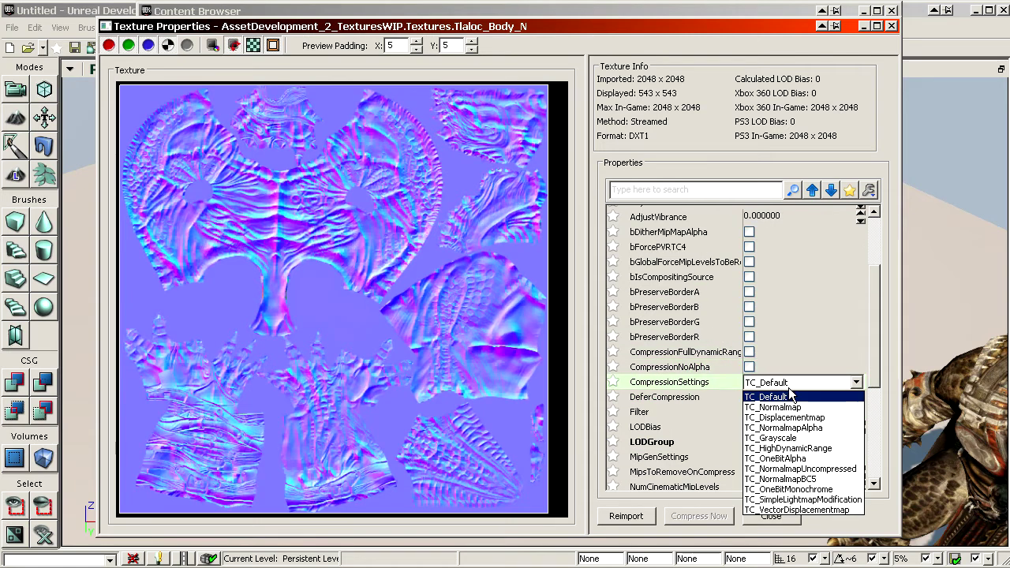
{"action": "left_click", "coordinate": [794, 407]}
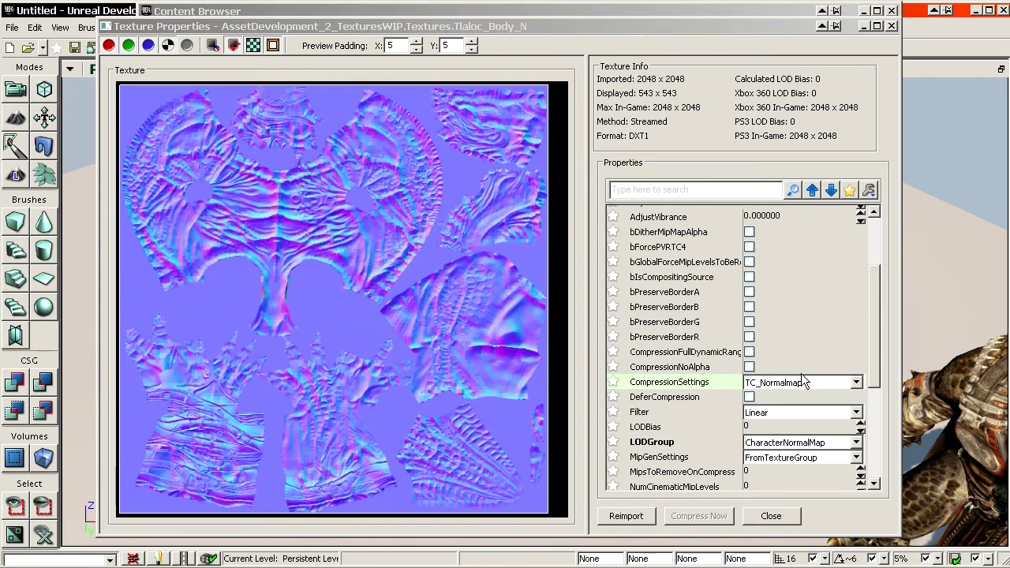
Review the body normal map's compression, LODGroup, SRGB and unpack settings, and close its texture properties.
{"action": "scroll", "coordinate": [778, 332], "scroll_direction": "down", "scroll_amount": 4}
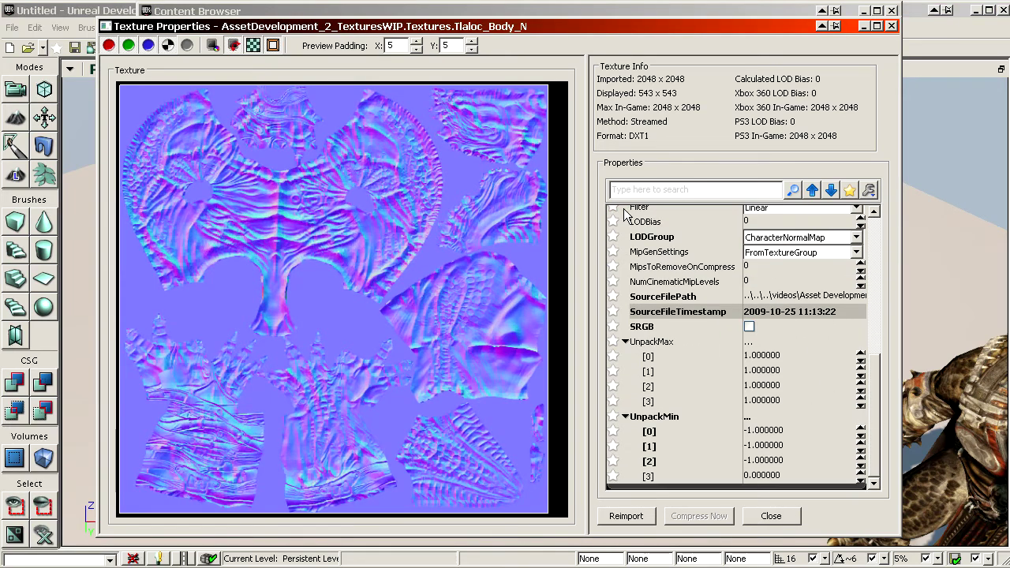
{"action": "scroll", "coordinate": [833, 433], "scroll_direction": "up", "scroll_amount": 3}
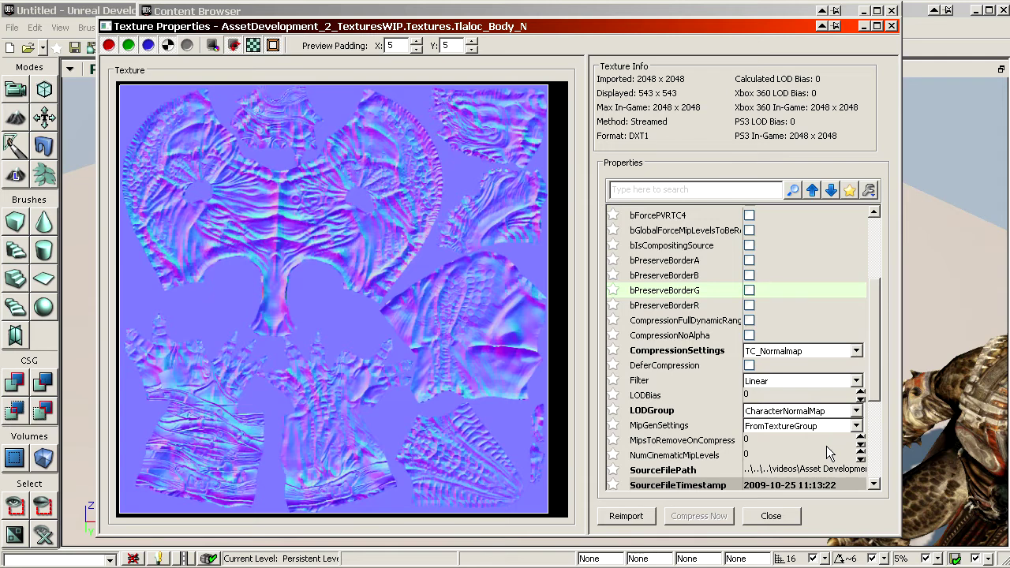
{"action": "scroll", "coordinate": [826, 447], "scroll_direction": "up", "scroll_amount": 3}
{"action": "scroll", "coordinate": [805, 419], "scroll_direction": "down", "scroll_amount": 3}
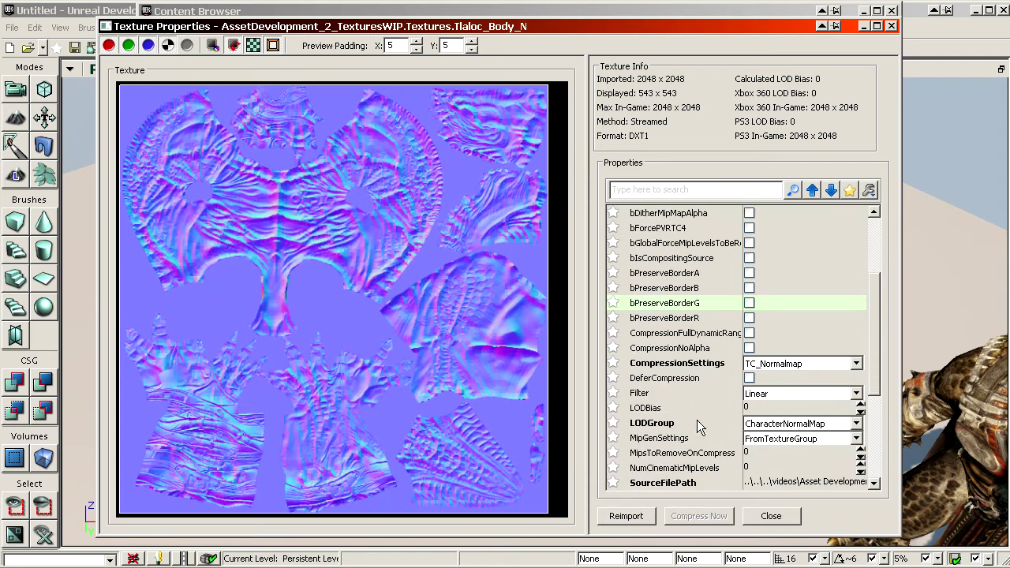
{"action": "left_click", "coordinate": [785, 426]}
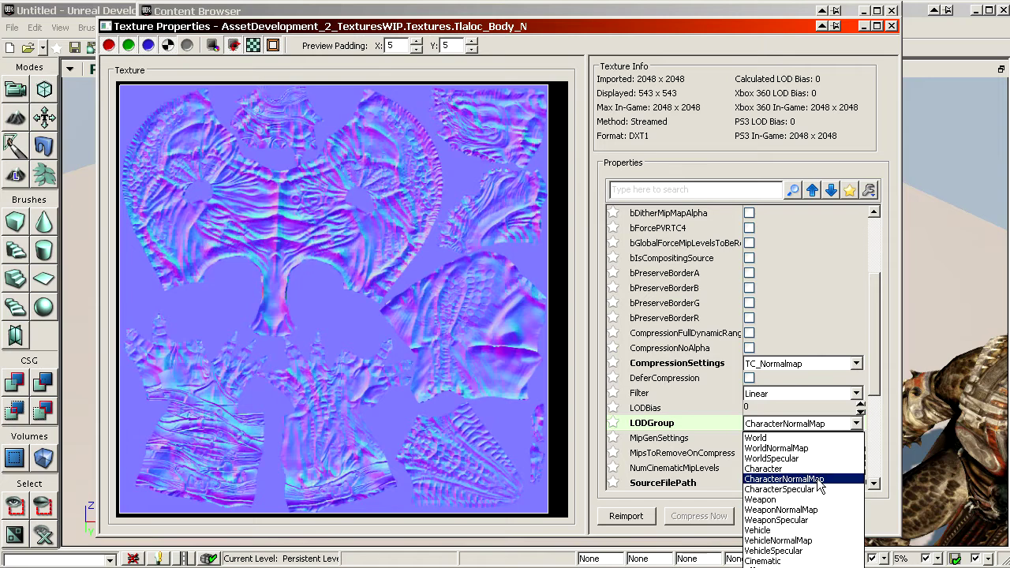
{"action": "left_click", "coordinate": [769, 479]}
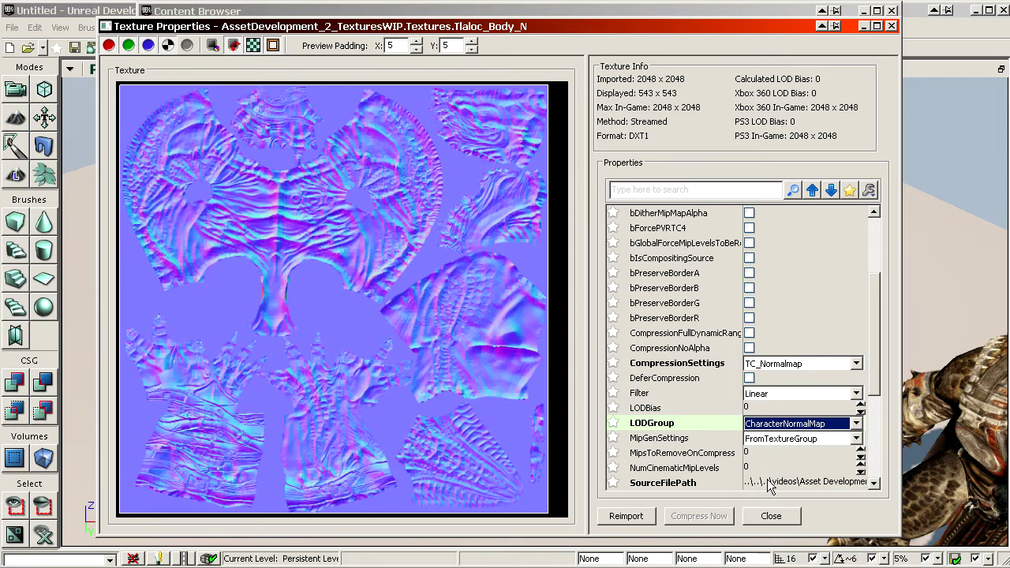
{"action": "scroll", "coordinate": [656, 424], "scroll_direction": "down", "scroll_amount": 2}
{"action": "scroll", "coordinate": [669, 374], "scroll_direction": "down", "scroll_amount": 4}
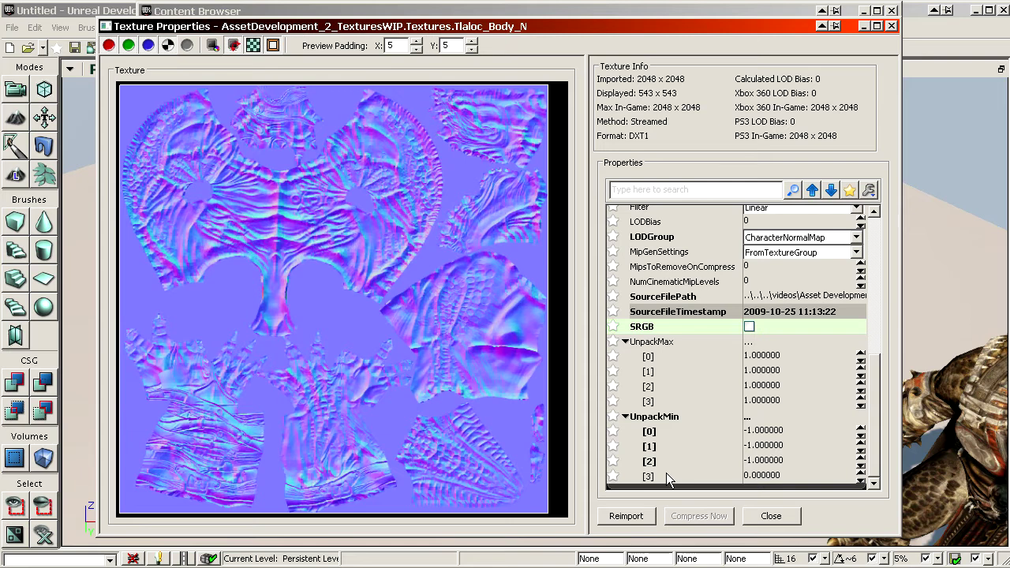
{"action": "left_click", "coordinate": [771, 516]}
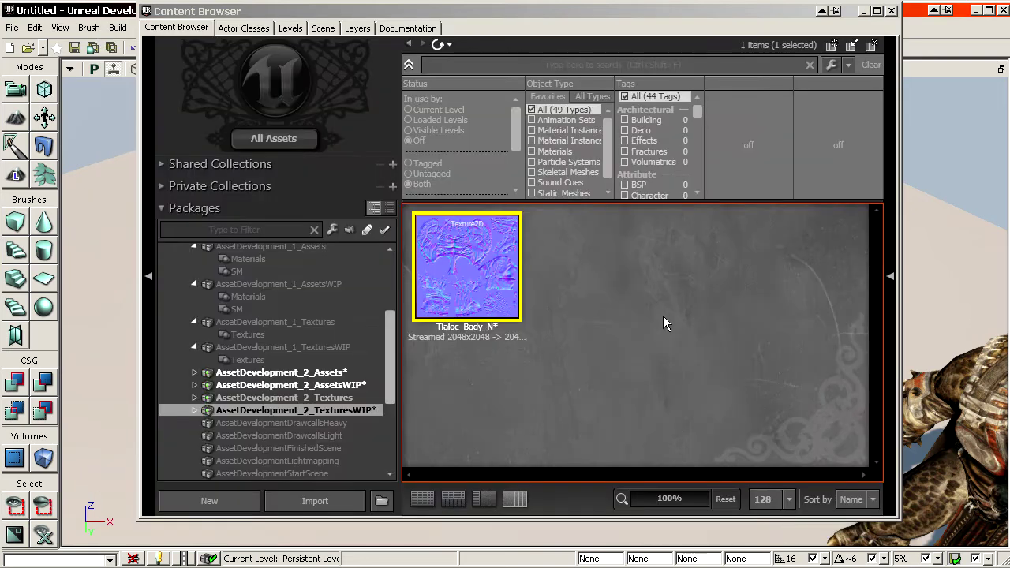
Import Tlaloc_Armor_N.tga into the AssetDevelopment_2_TexturesWIP package with CompressionSettings set to TC_Normalmap.
{"action": "left_click", "coordinate": [347, 498]}
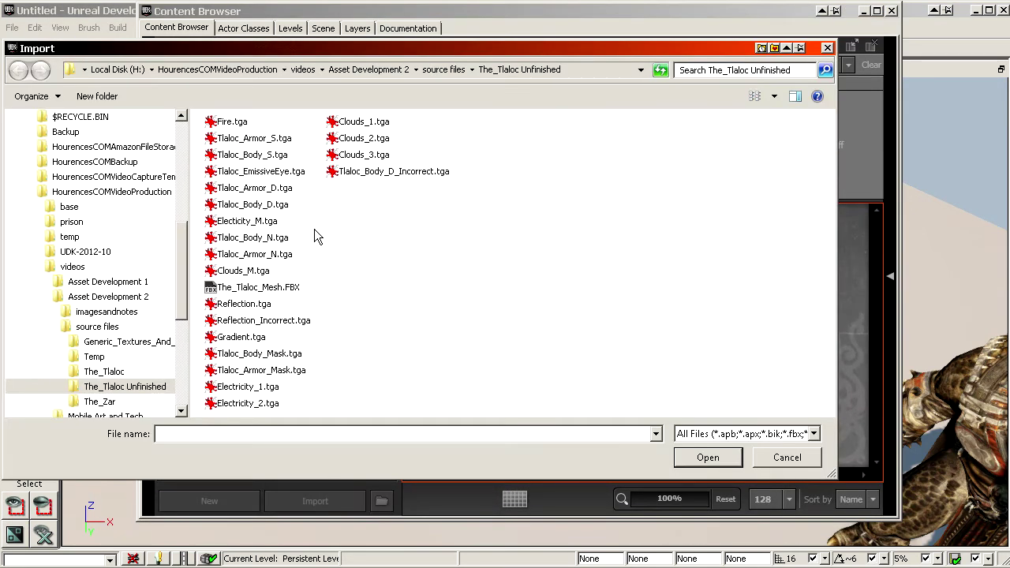
{"action": "double_click", "coordinate": [280, 255]}
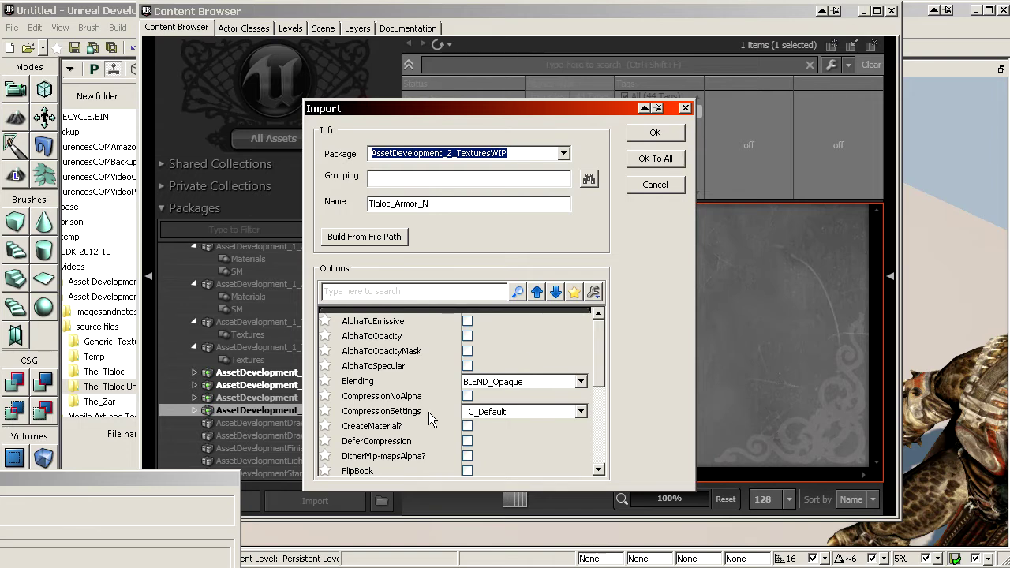
{"action": "left_click", "coordinate": [505, 411]}
{"action": "left_click", "coordinate": [520, 434]}
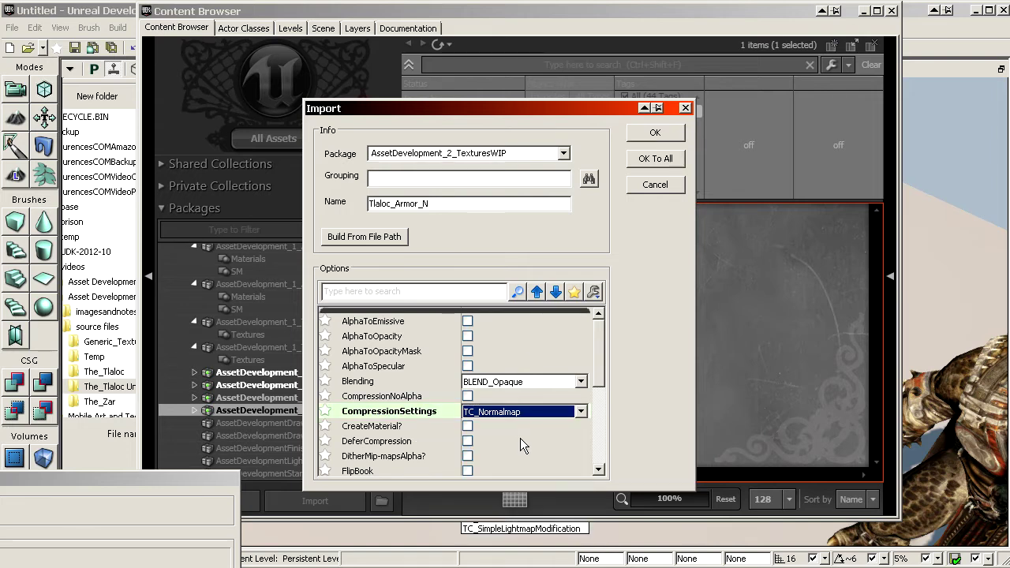
{"action": "left_click", "coordinate": [644, 139]}
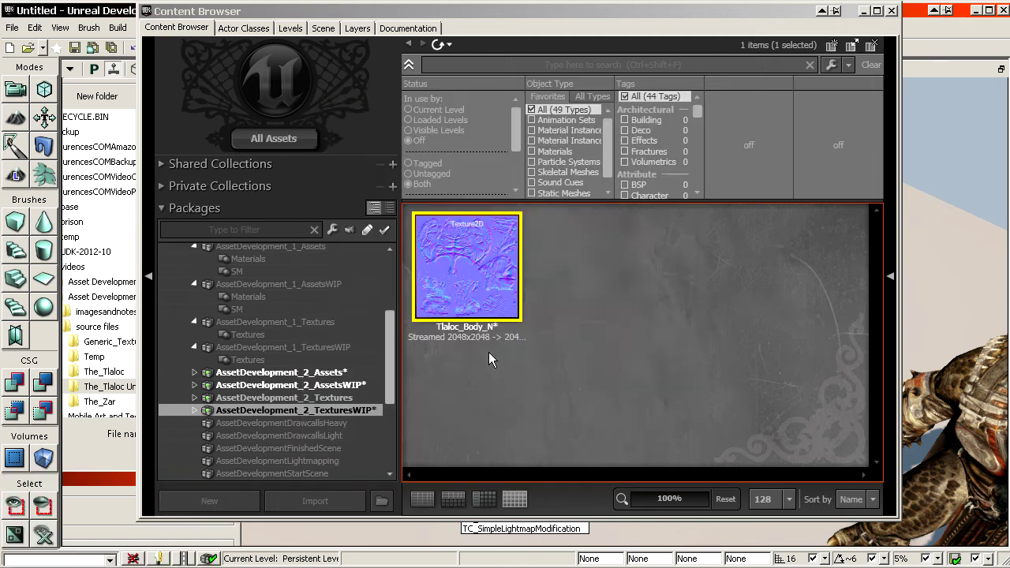
Open the armor normal map's texture properties and check its CompressionSettings, LODGroup, SRGB and UnpackMin values.
{"action": "double_click", "coordinate": [490, 276]}
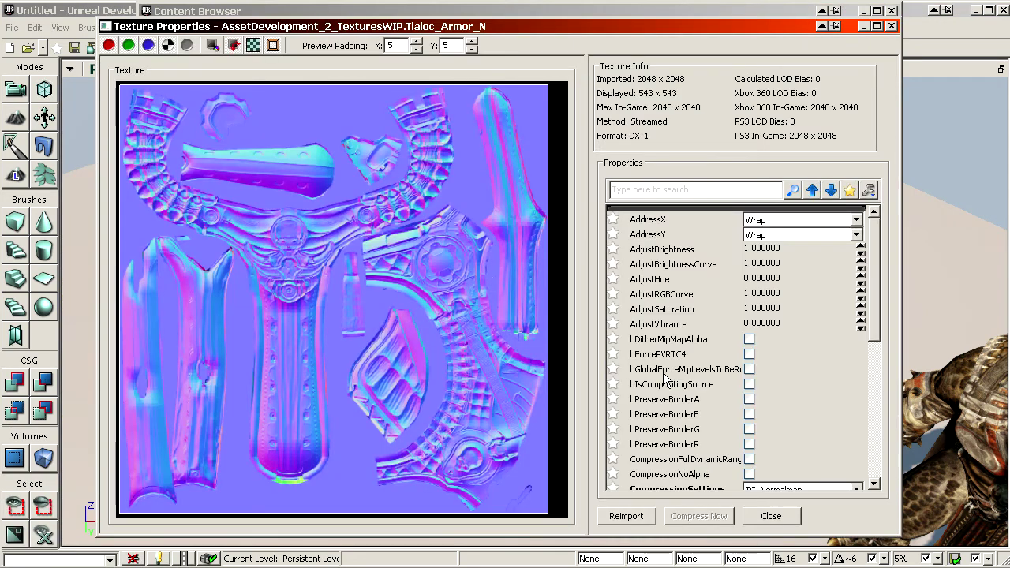
{"action": "scroll", "coordinate": [704, 359], "scroll_direction": "down", "scroll_amount": 3}
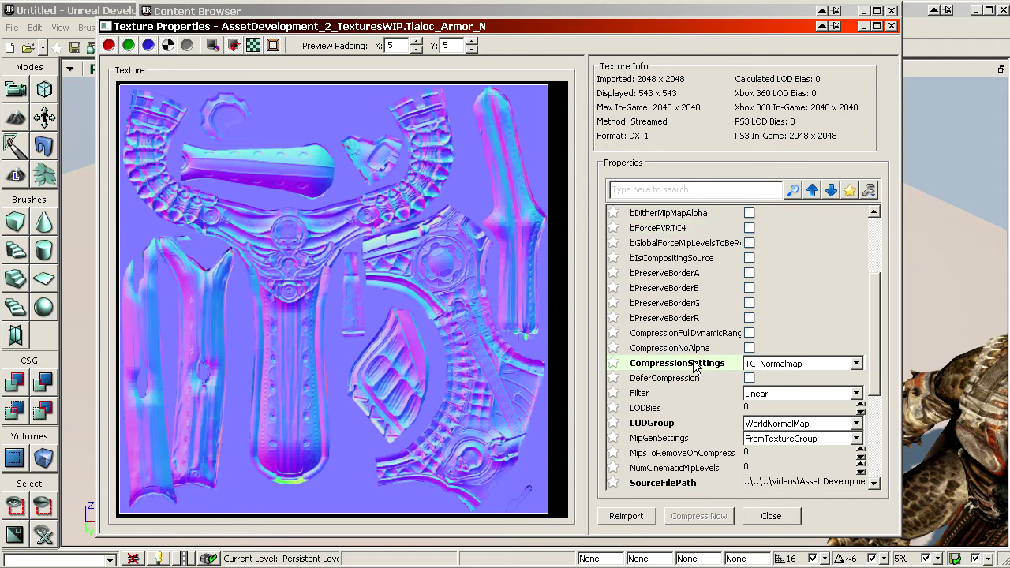
{"action": "scroll", "coordinate": [704, 365], "scroll_direction": "down", "scroll_amount": 5}
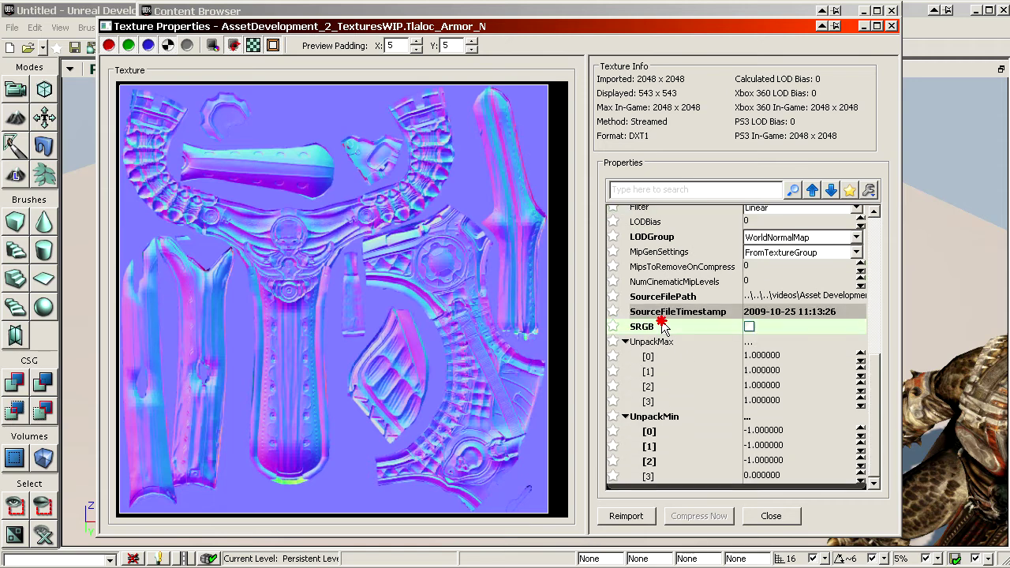
{"action": "left_click", "coordinate": [683, 433]}
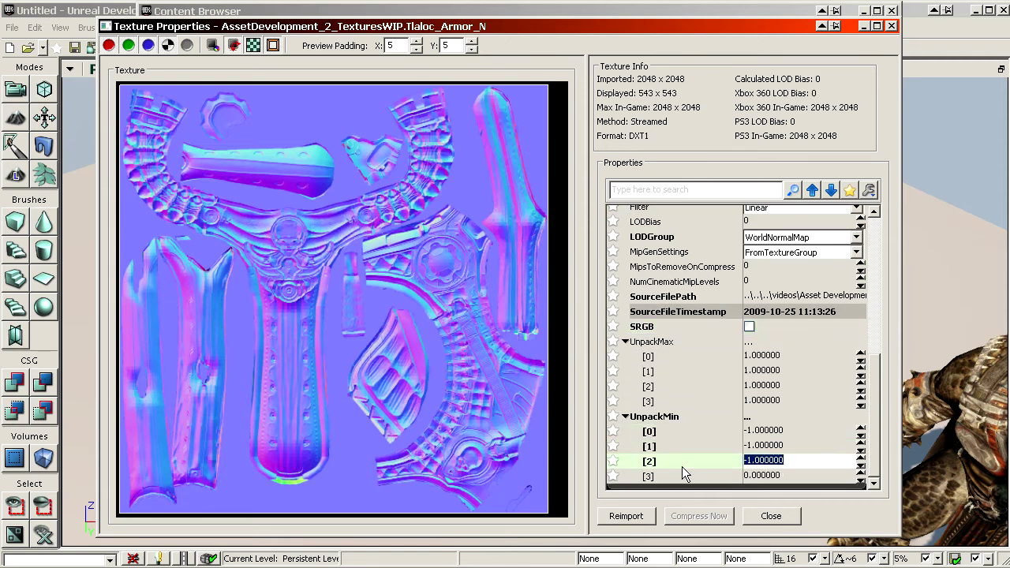
{"action": "scroll", "coordinate": [686, 447], "scroll_direction": "up", "scroll_amount": 2}
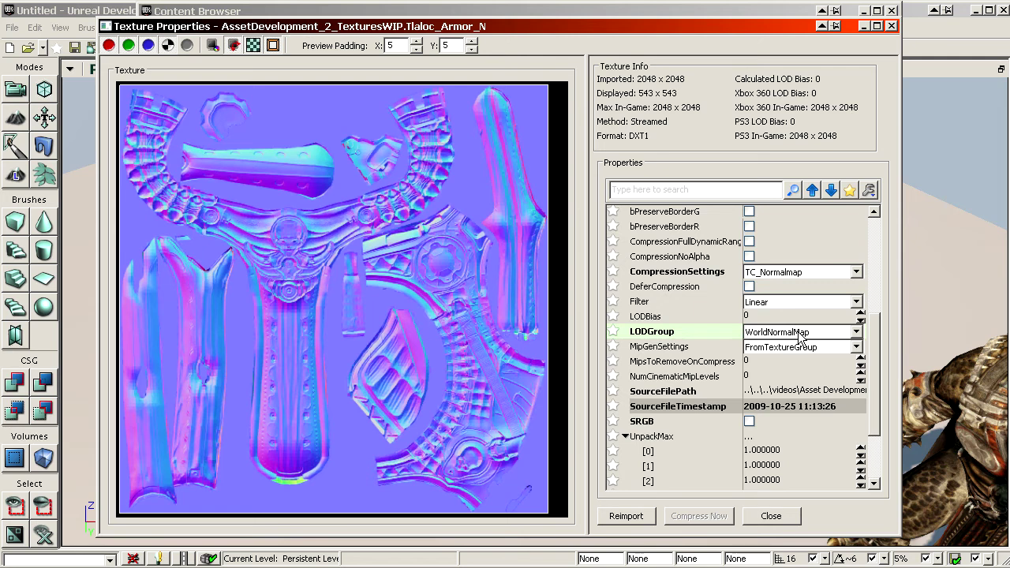
{"action": "scroll", "coordinate": [757, 320], "scroll_direction": "up", "scroll_amount": 1}
Look through the LODGroup choices of the armor normal map, keeping WorldNormalMap selected.
{"action": "left_click", "coordinate": [752, 389]}
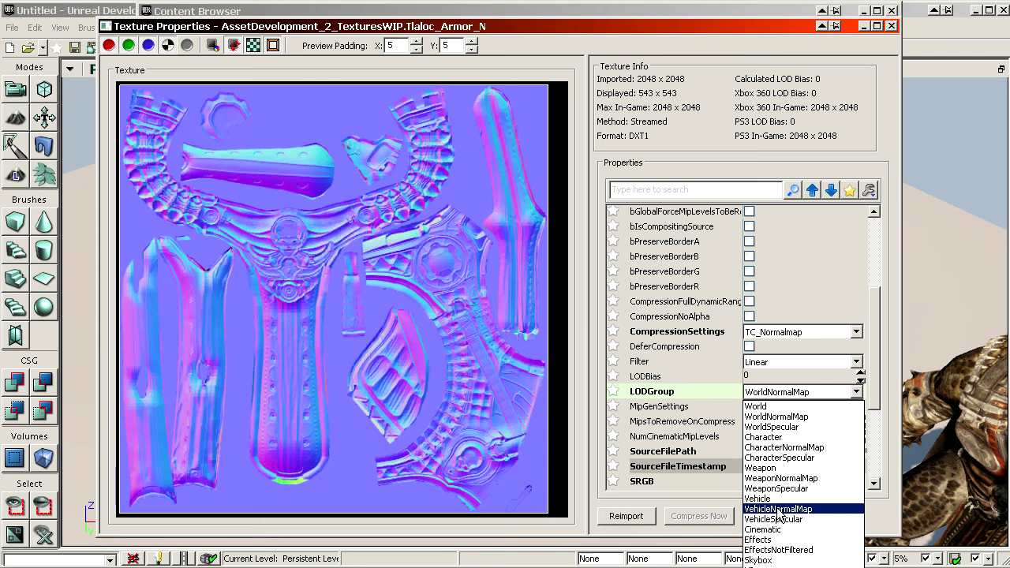
{"action": "left_click", "coordinate": [797, 419]}
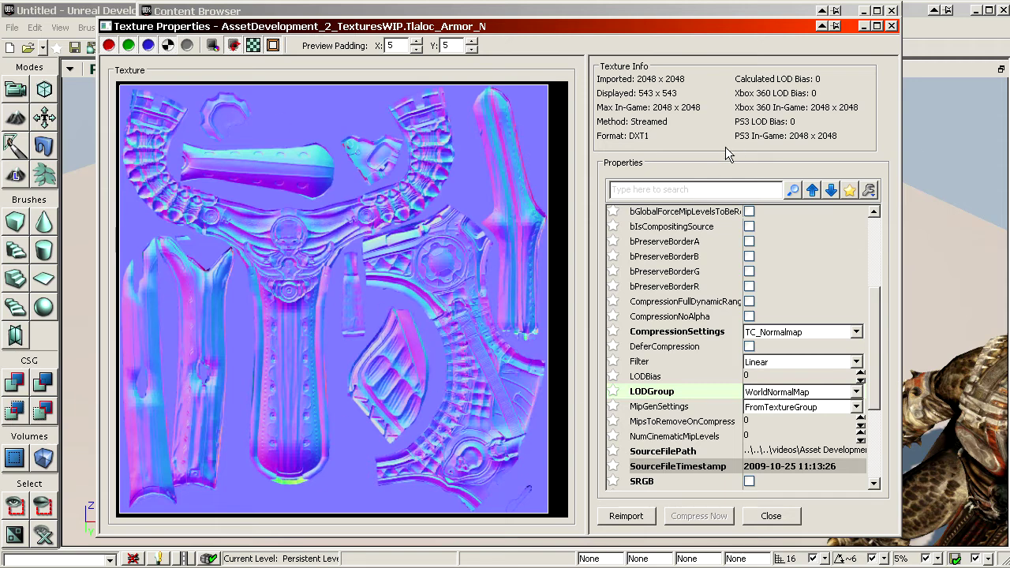
{"action": "left_click", "coordinate": [771, 393]}
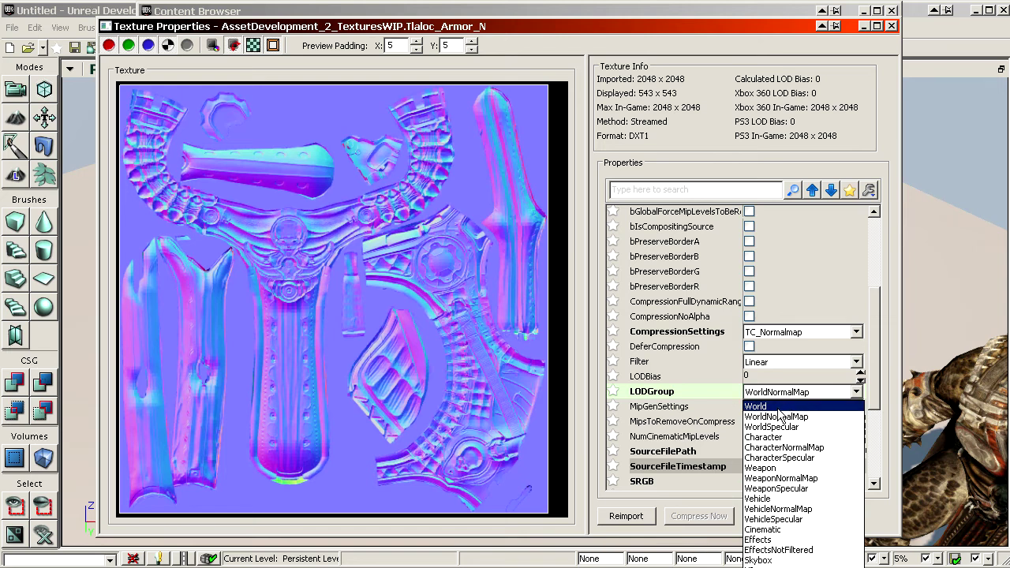
{"action": "left_click", "coordinate": [694, 392]}
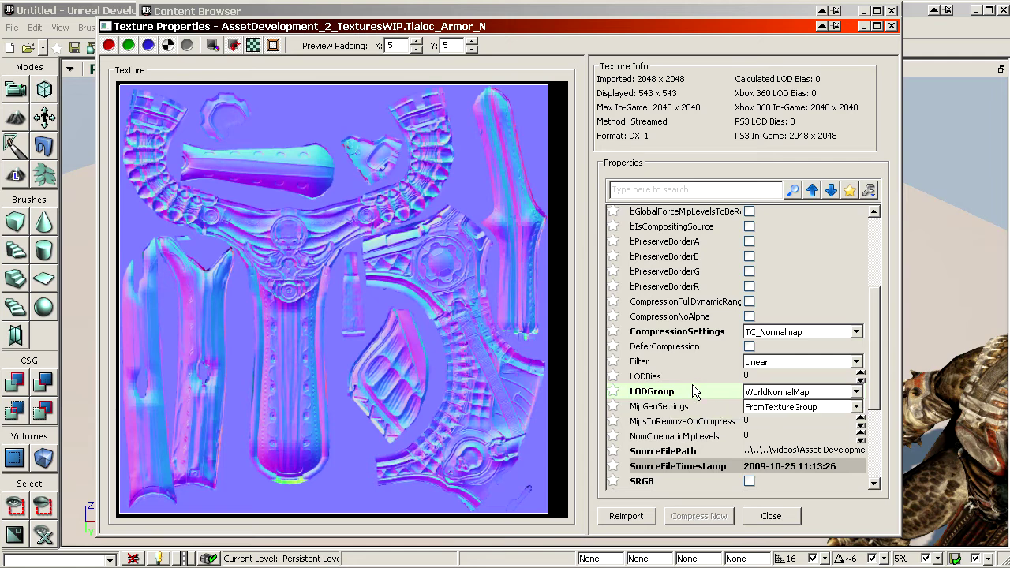
{"action": "left_click", "coordinate": [754, 393]}
{"action": "left_click", "coordinate": [623, 410]}
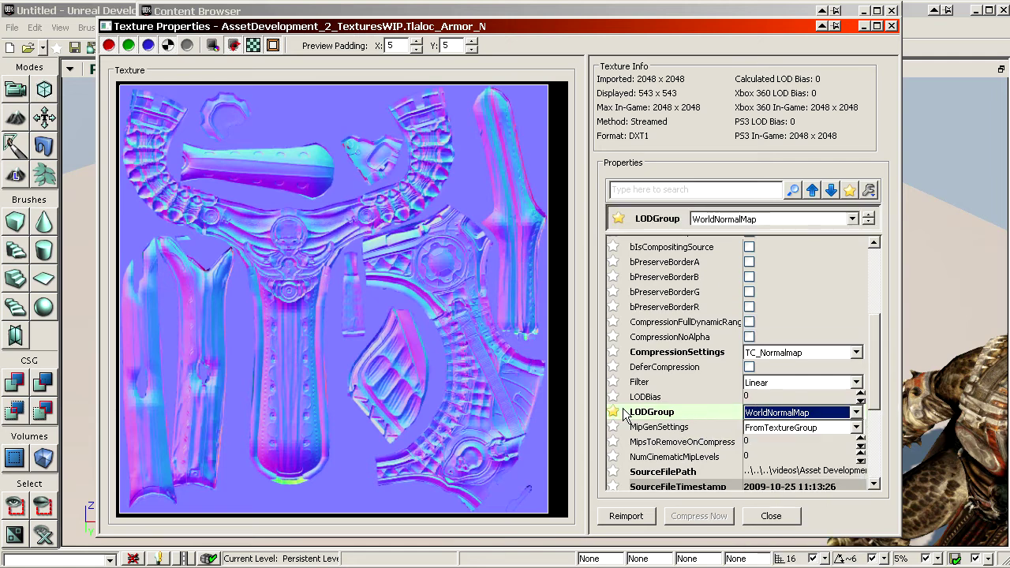
{"action": "left_click", "coordinate": [611, 410]}
{"action": "left_click", "coordinate": [667, 424]}
{"action": "left_click", "coordinate": [668, 406]}
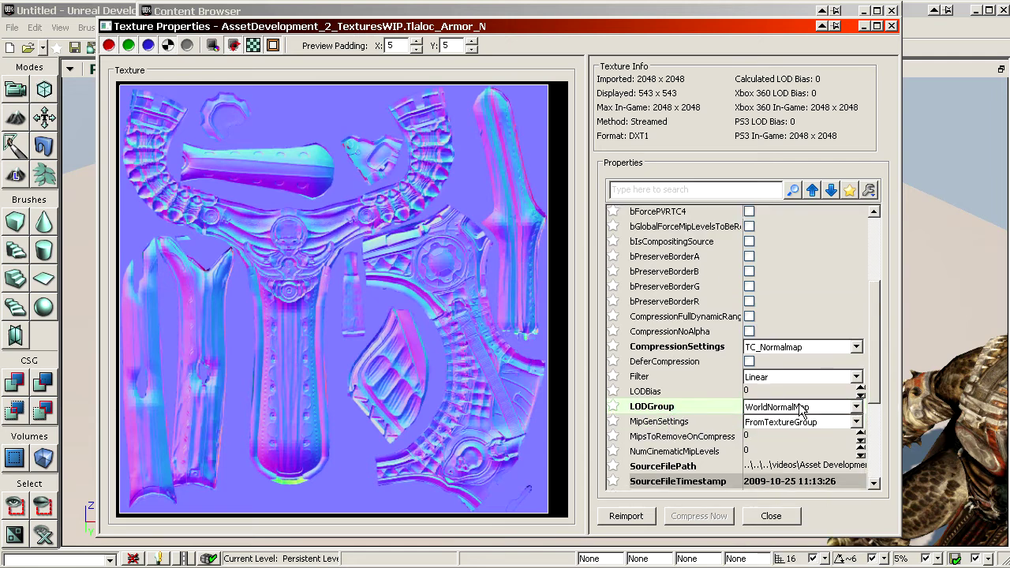
Reposition the texture properties window and examine the full list of LODGroup texture groups, from World to Bokeh.
{"action": "left_click", "coordinate": [801, 407]}
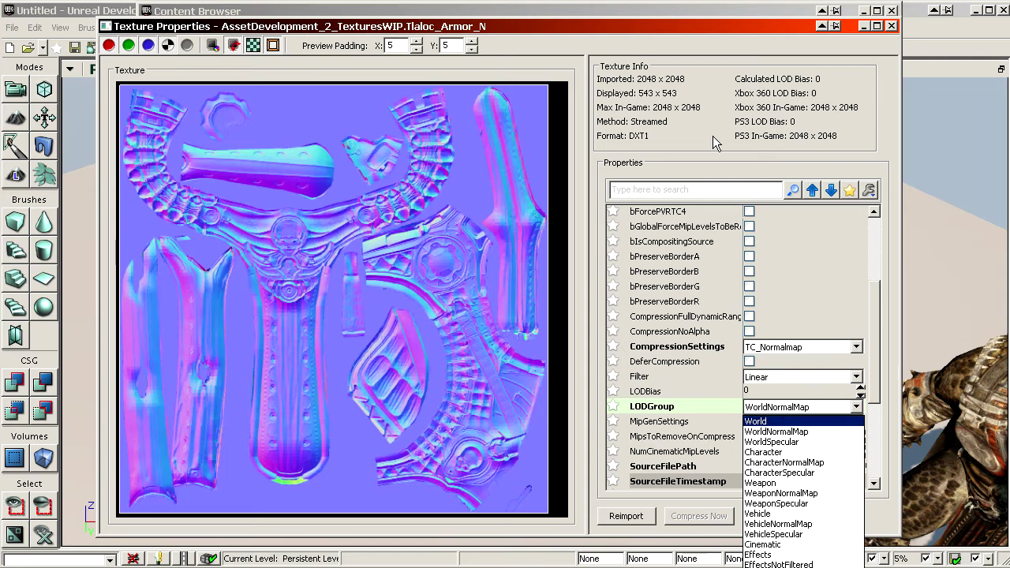
{"action": "left_click", "coordinate": [682, 25]}
{"action": "left_click_drag", "start_coordinate": [680, 27], "coordinate": [661, 14]}
{"action": "left_click", "coordinate": [768, 397]}
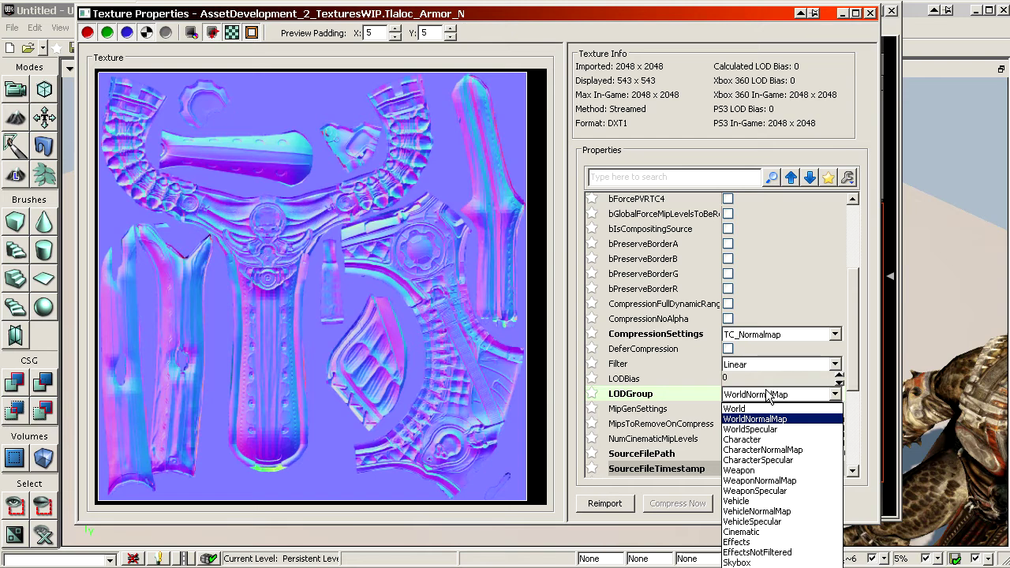
{"action": "scroll", "coordinate": [751, 560], "scroll_direction": "down", "scroll_amount": 3}
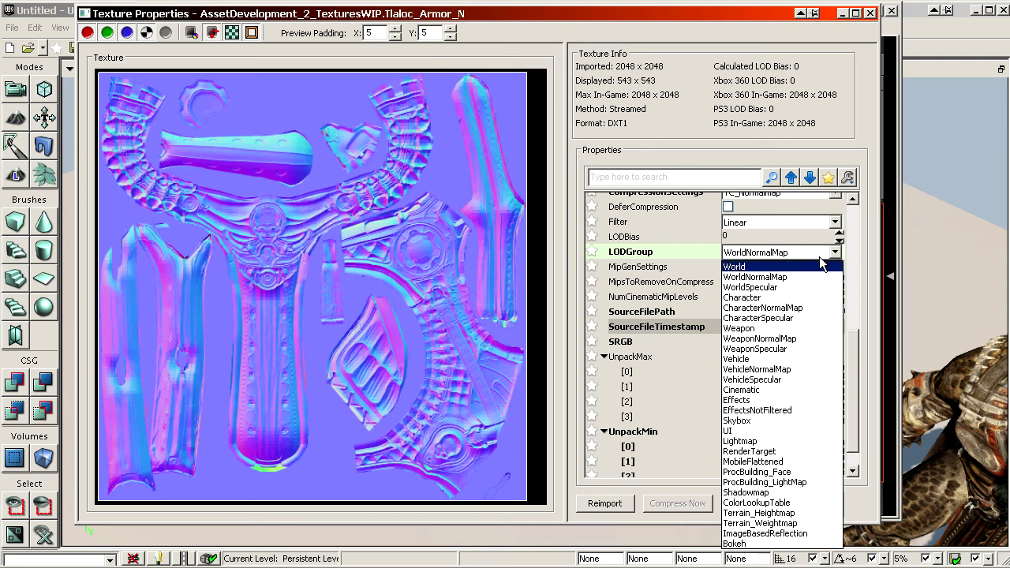
{"action": "left_click", "coordinate": [670, 260]}
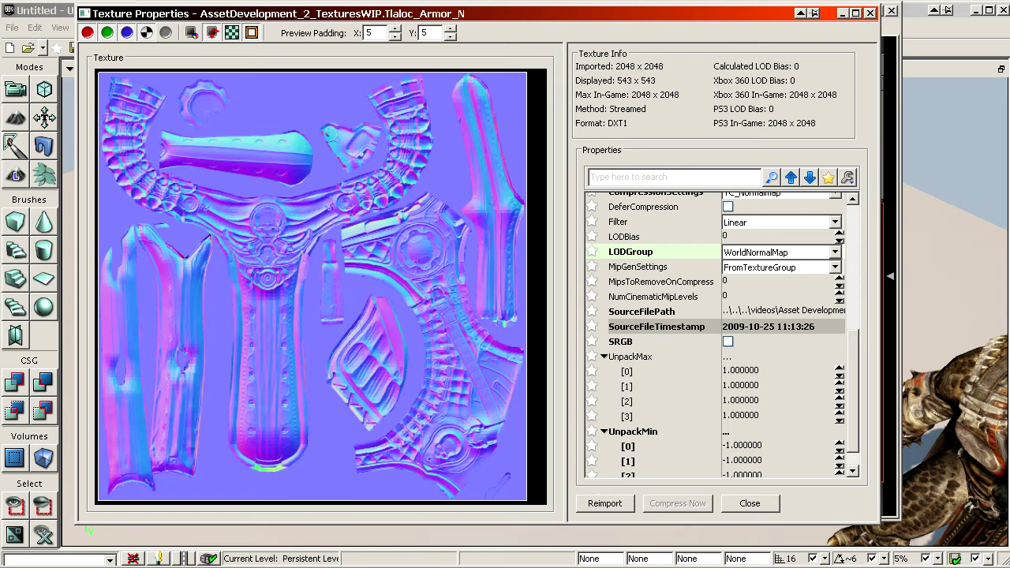
Switch to the UDKGame\Config folder in Windows Explorer and locate DefaultSystemSettings.ini and UDKSystemSettings.ini.
{"action": "key", "text": "alt+Tab"}
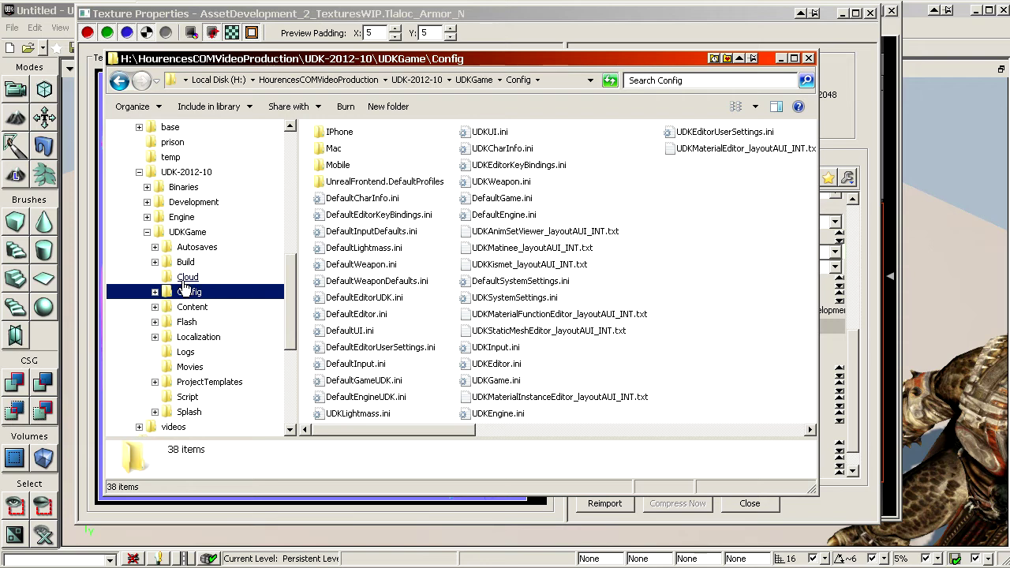
{"action": "left_click", "coordinate": [496, 299]}
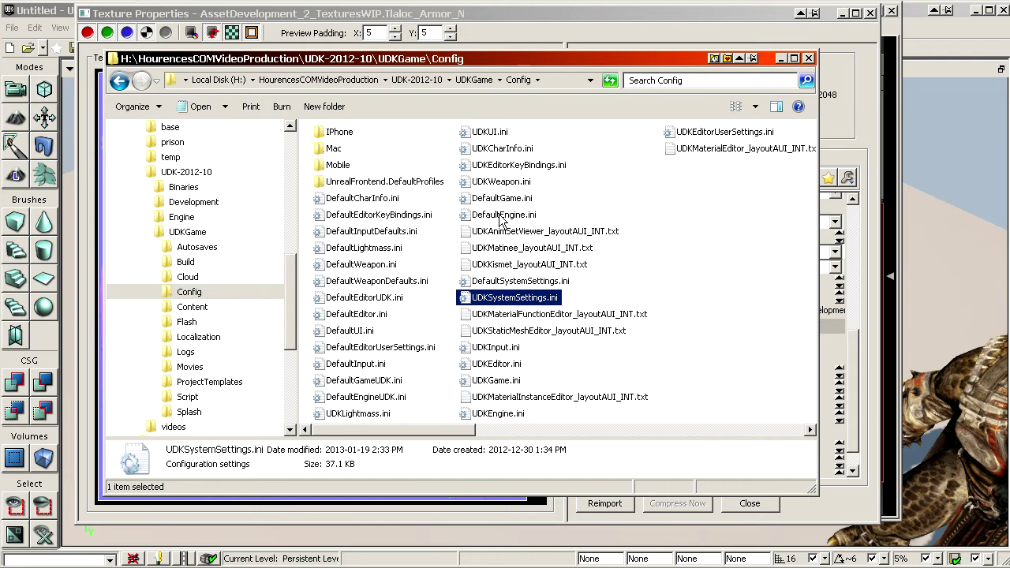
{"action": "left_click", "coordinate": [410, 214]}
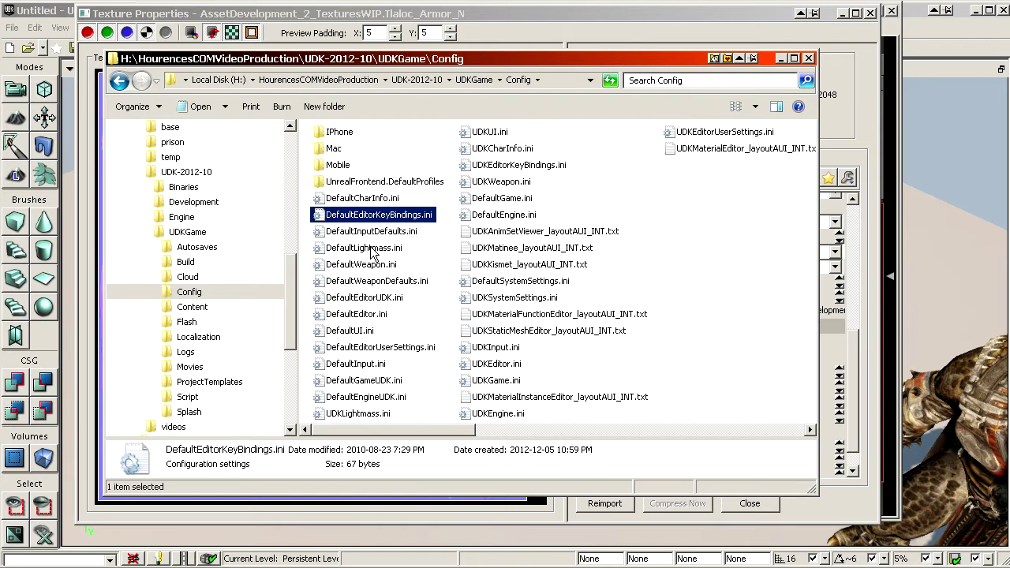
{"action": "left_click", "coordinate": [522, 282]}
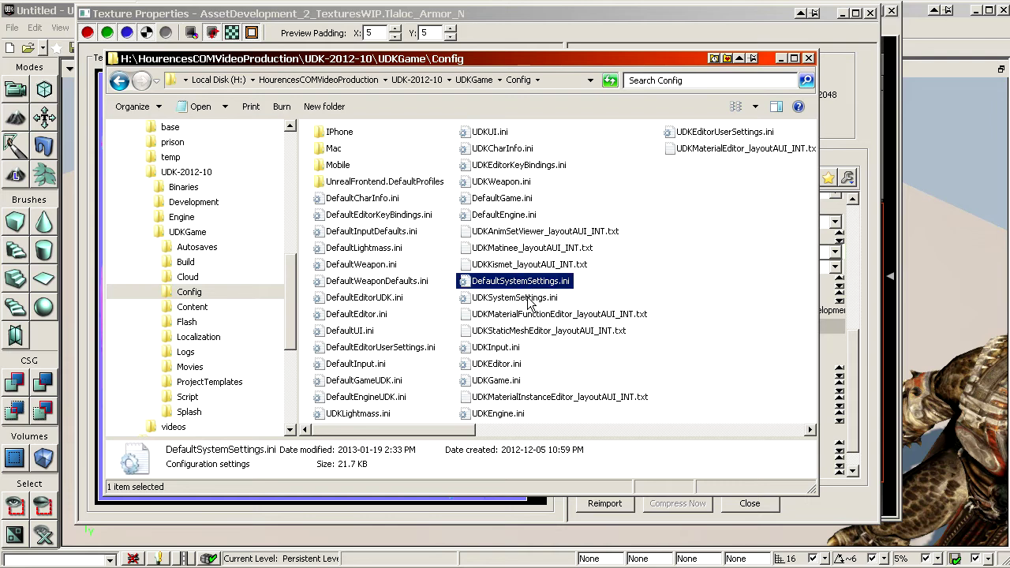
{"action": "left_click", "coordinate": [528, 293]}
{"action": "left_click", "coordinate": [526, 283]}
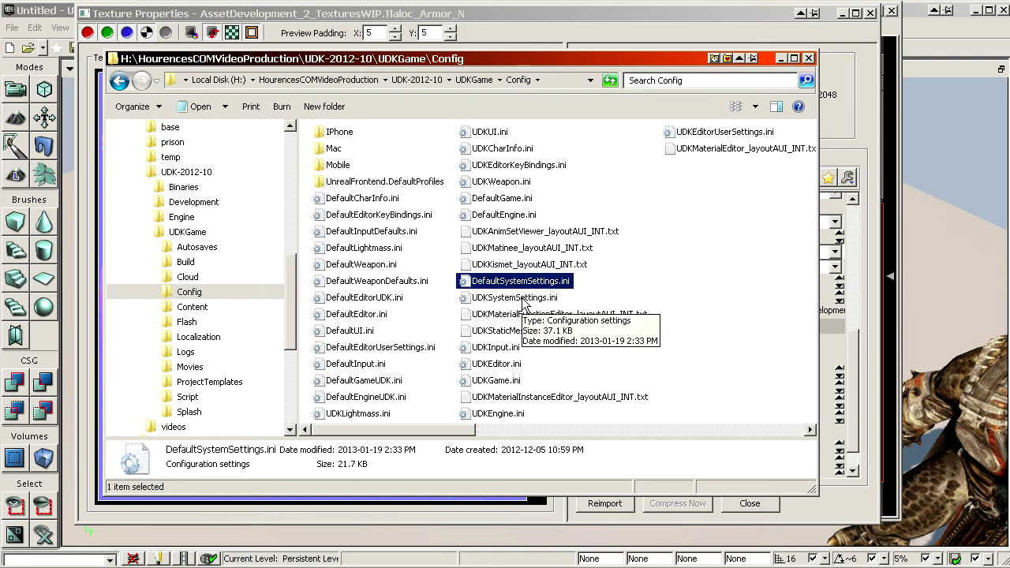
{"action": "left_click_drag", "start_coordinate": [539, 59], "coordinate": [0, 42]}
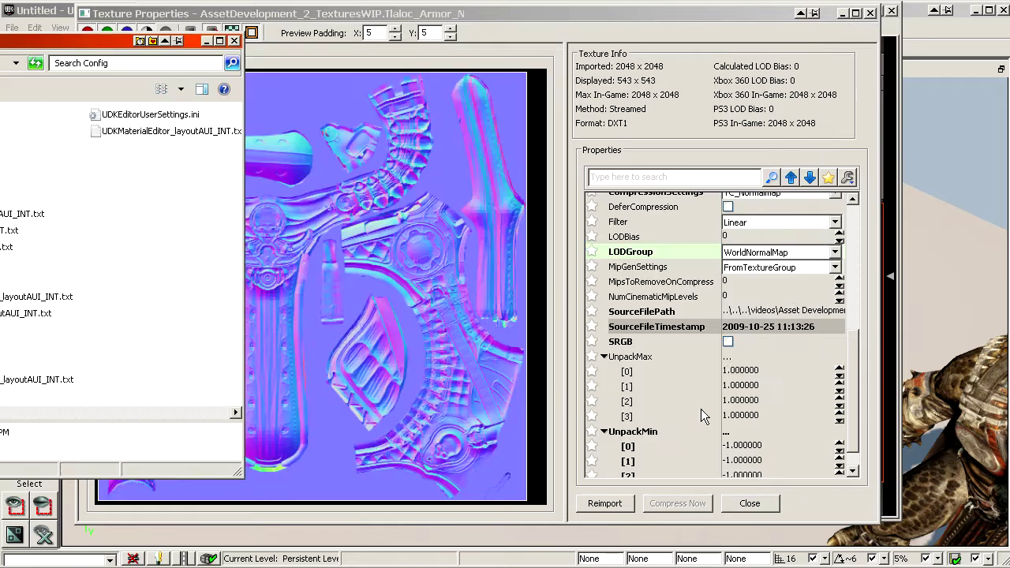
{"action": "left_click_drag", "start_coordinate": [65, 40], "coordinate": [675, 46]}
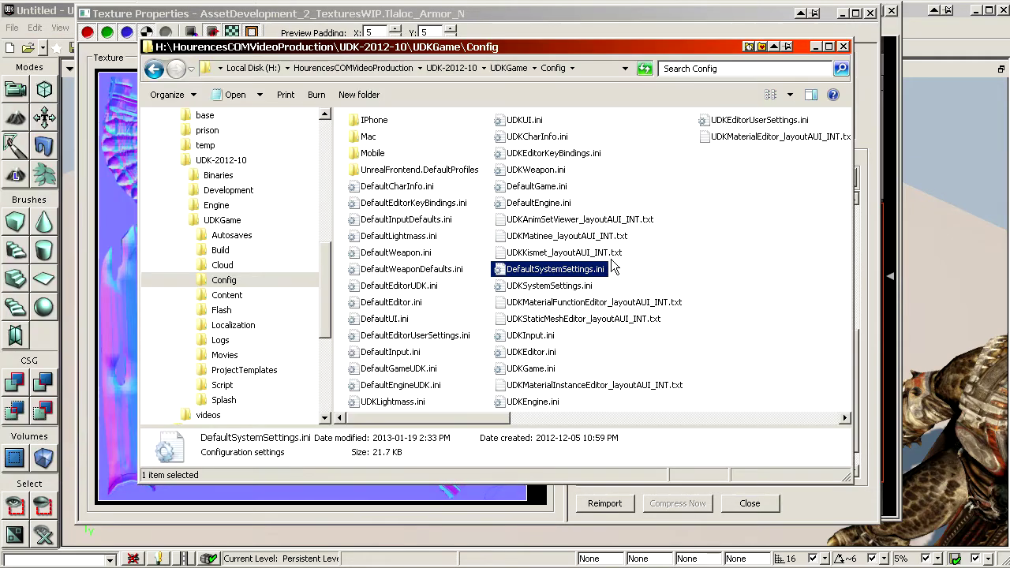
Open UDKSystemSettings.ini in Notepad, reposition its window and enlarge it to show more lines.
{"action": "double_click", "coordinate": [567, 285]}
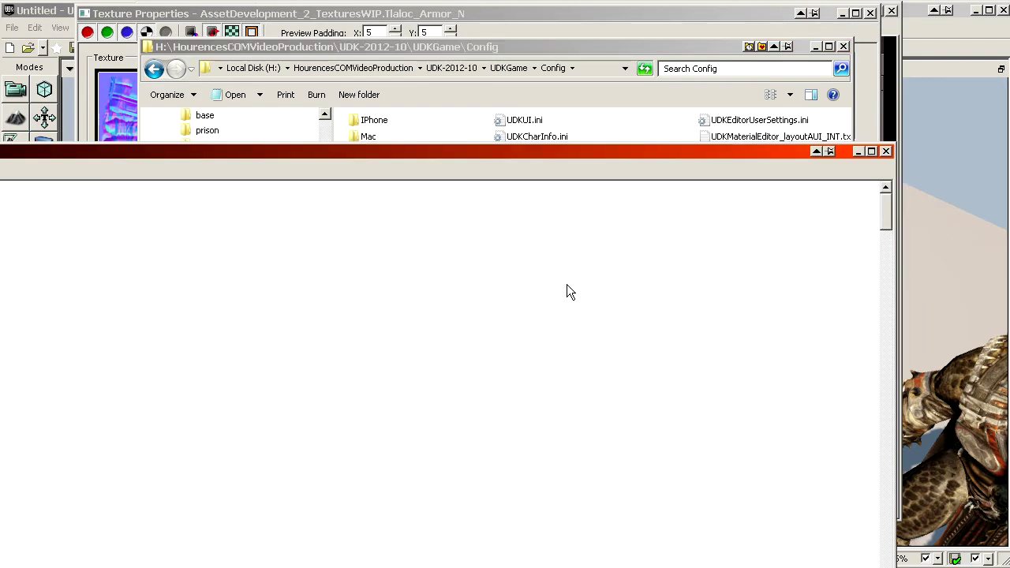
{"action": "left_click_drag", "start_coordinate": [895, 147], "coordinate": [630, 506]}
{"action": "left_click_drag", "start_coordinate": [350, 514], "coordinate": [707, 33]}
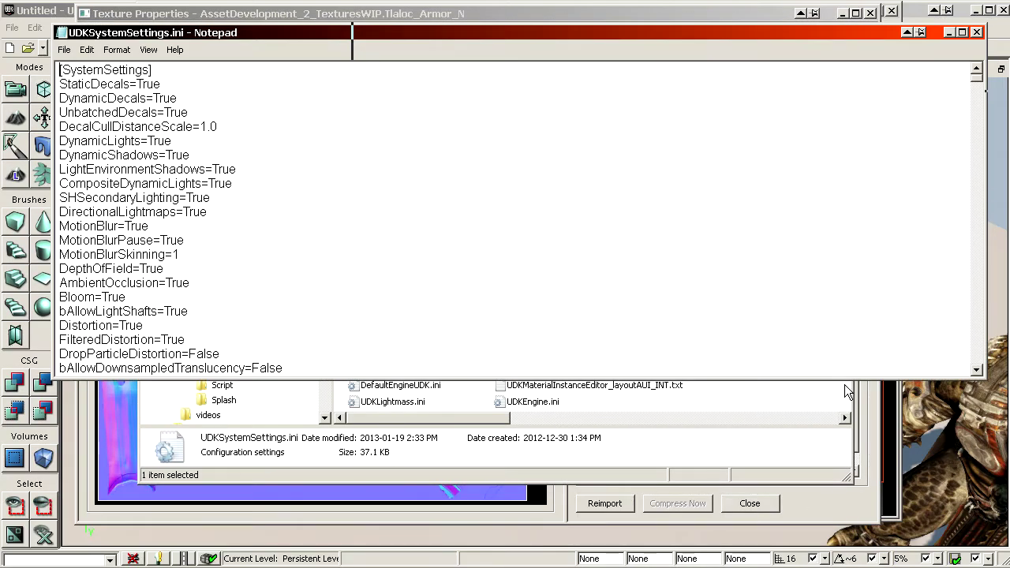
{"action": "left_click_drag", "start_coordinate": [844, 384], "coordinate": [845, 550]}
{"action": "left_click", "coordinate": [538, 311]}
Find the TEXTUREGROUP entries under SystemSettings and examine the group names and the World group's MaxLODSize.
{"action": "scroll", "coordinate": [528, 304], "scroll_direction": "down", "scroll_amount": 10}
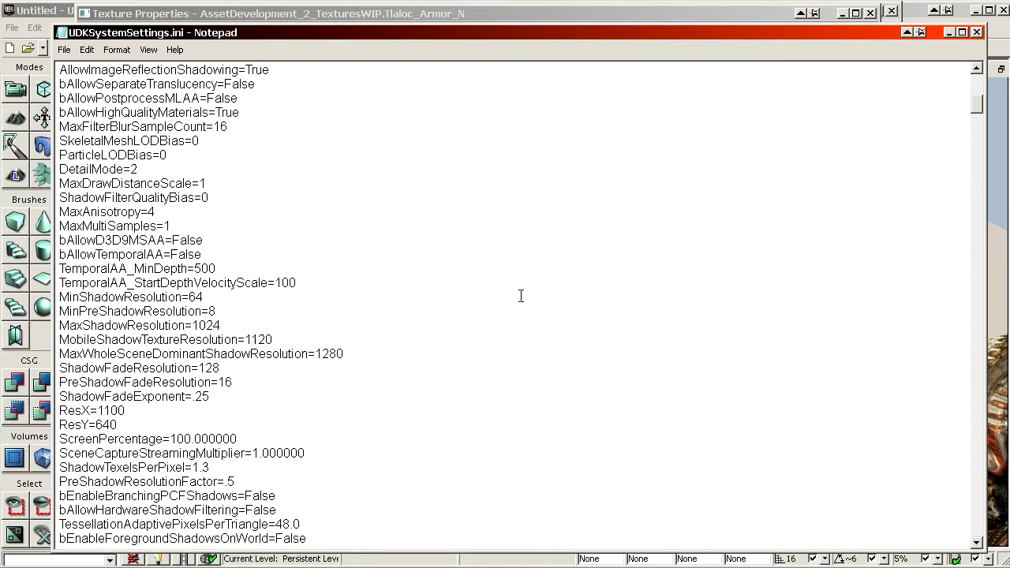
{"action": "scroll", "coordinate": [516, 280], "scroll_direction": "down", "scroll_amount": 20}
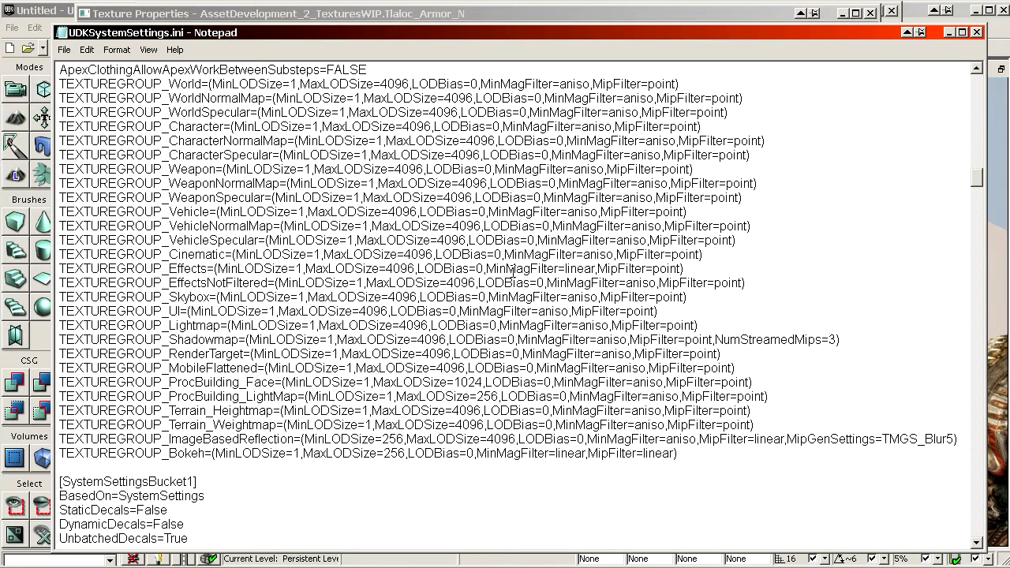
{"action": "scroll", "coordinate": [518, 321], "scroll_direction": "up", "scroll_amount": 7}
{"action": "scroll", "coordinate": [519, 323], "scroll_direction": "up", "scroll_amount": 2}
{"action": "scroll", "coordinate": [496, 349], "scroll_direction": "down", "scroll_amount": 9}
{"action": "left_click_drag", "start_coordinate": [803, 487], "coordinate": [71, 227]}
{"action": "scroll", "coordinate": [56, 170], "scroll_direction": "up", "scroll_amount": 3}
{"action": "left_click", "coordinate": [153, 240]}
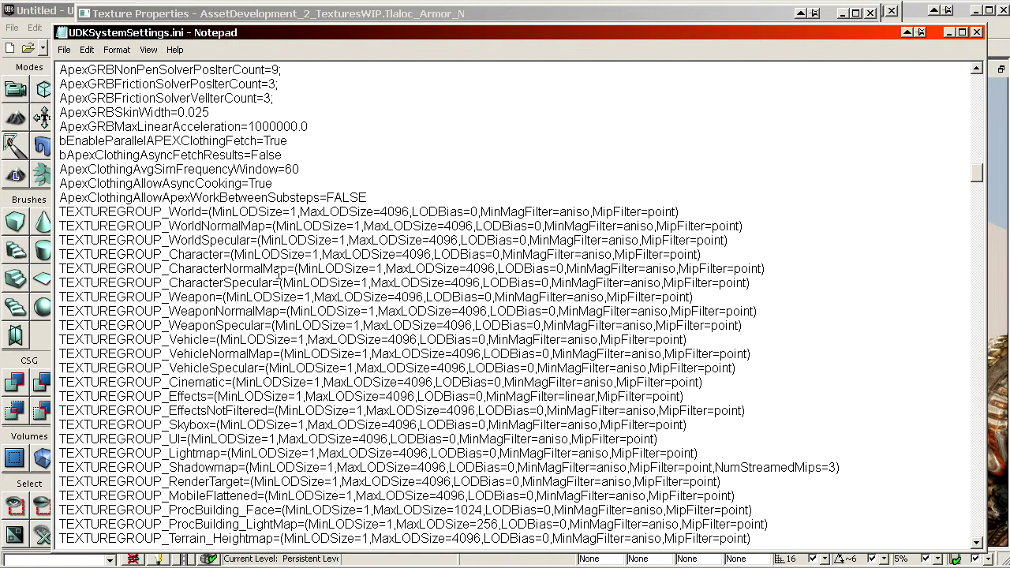
{"action": "left_click_drag", "start_coordinate": [381, 212], "coordinate": [409, 212]}
Set MaxLODSize of the TEXTUREGROUP_Character entry to 1024.
{"action": "left_click_drag", "start_coordinate": [169, 254], "coordinate": [236, 254]}
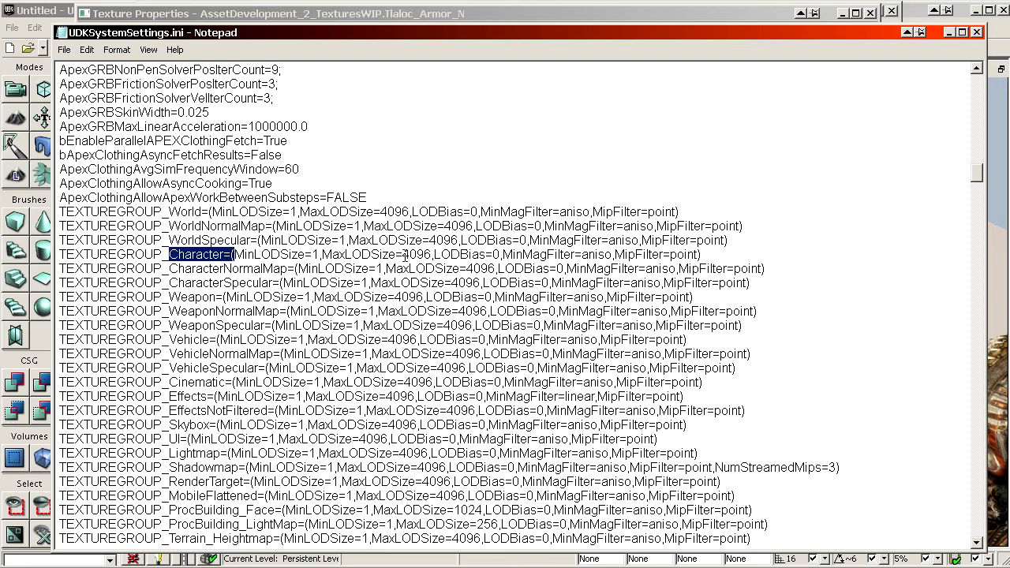
{"action": "double_click", "coordinate": [406, 254]}
{"action": "type", "text": "1024"}
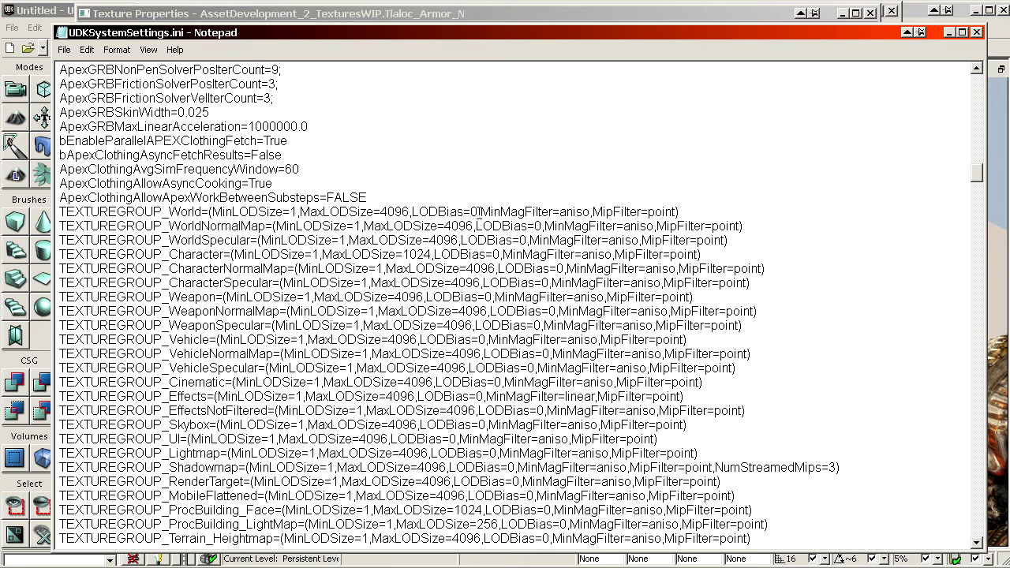
Set LODBias of the TEXTUREGROUP_World entry to 1 and highlight the block of texture group entries for review.
{"action": "mouse_move", "coordinate": [478, 211]}
{"action": "left_mouse_down"}
{"action": "mouse_move", "coordinate": [462, 211]}
{"action": "mouse_move", "coordinate": [472, 211]}
{"action": "left_mouse_up"}
{"action": "type", "text": "2"}
{"action": "key", "text": "BackSpace"}
{"action": "type", "text": "1"}
{"action": "scroll", "coordinate": [634, 291], "scroll_direction": "down", "scroll_amount": 2}
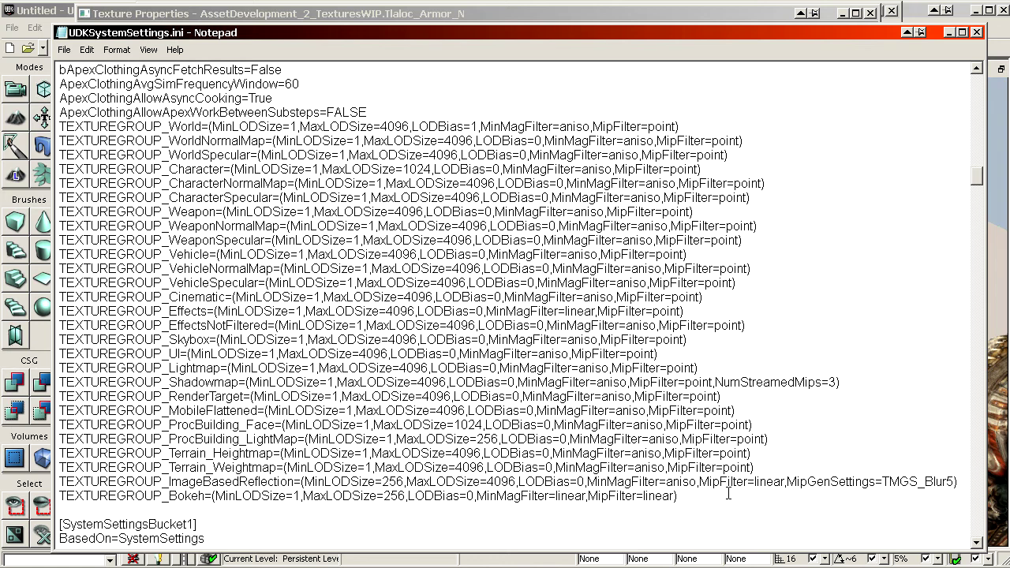
{"action": "left_click_drag", "start_coordinate": [728, 493], "coordinate": [48, 126]}
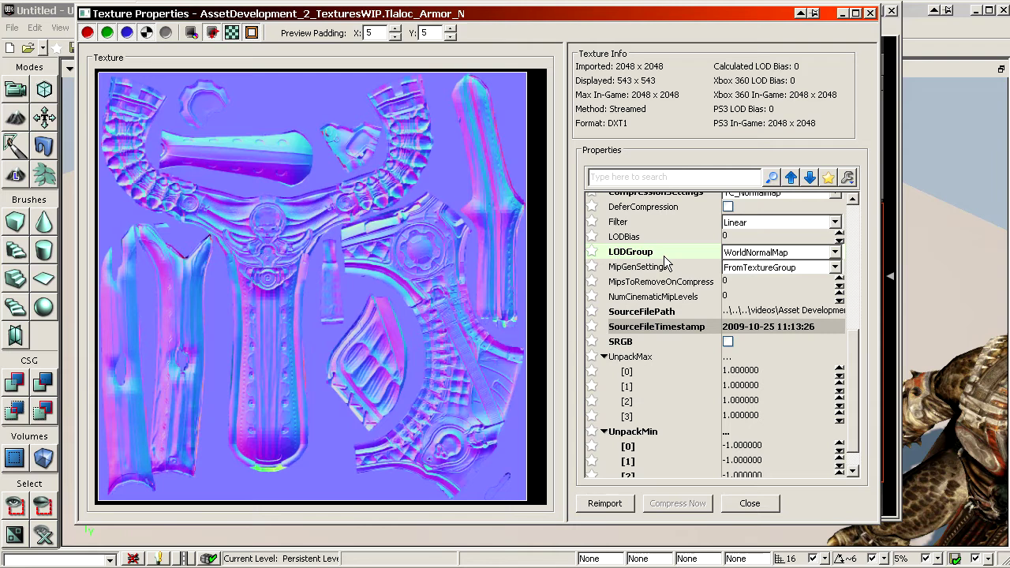
Review the LODGroup options of Tlaloc_Armor_N and highlight the LODBias=1 setting of TEXTUREGROUP_World in Notepad.
{"action": "left_click", "coordinate": [834, 251]}
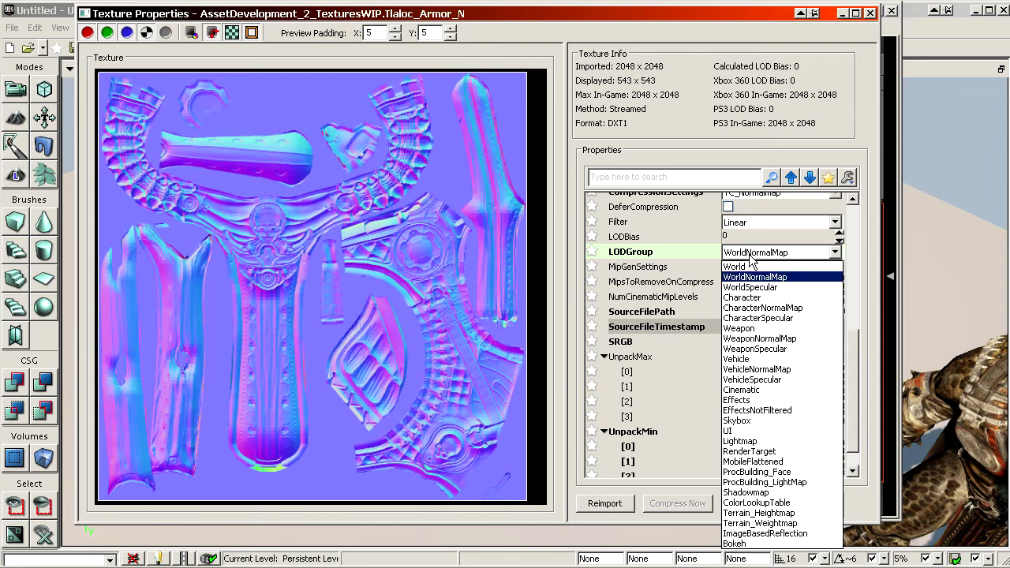
{"action": "left_click", "coordinate": [753, 264]}
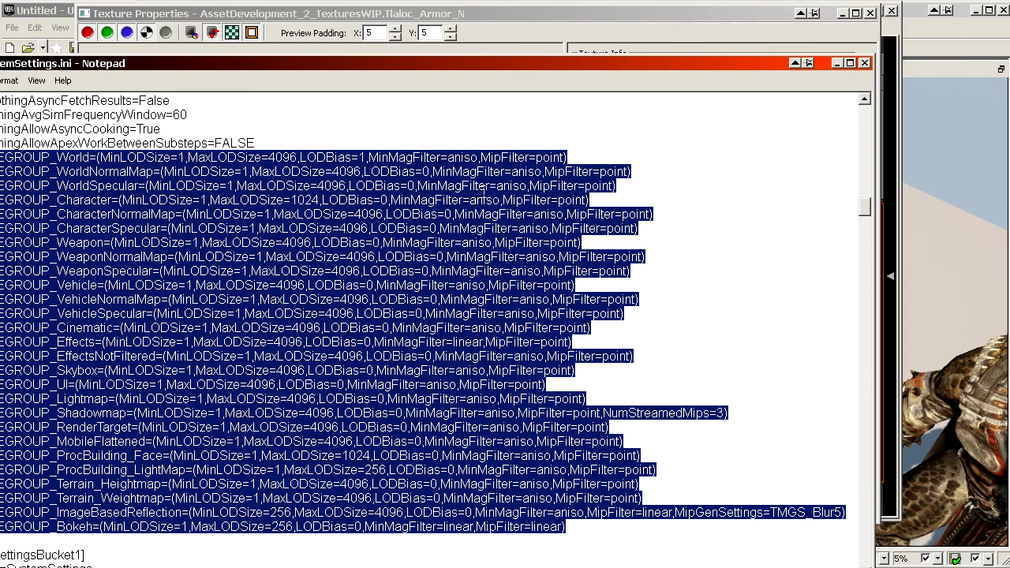
{"action": "left_click", "coordinate": [474, 186]}
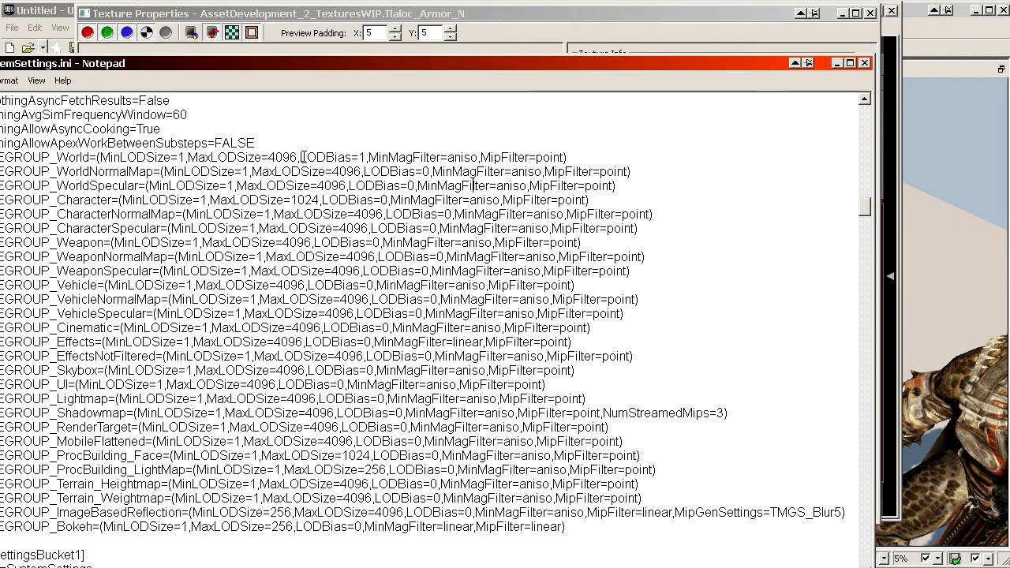
{"action": "left_click_drag", "start_coordinate": [300, 157], "coordinate": [366, 157]}
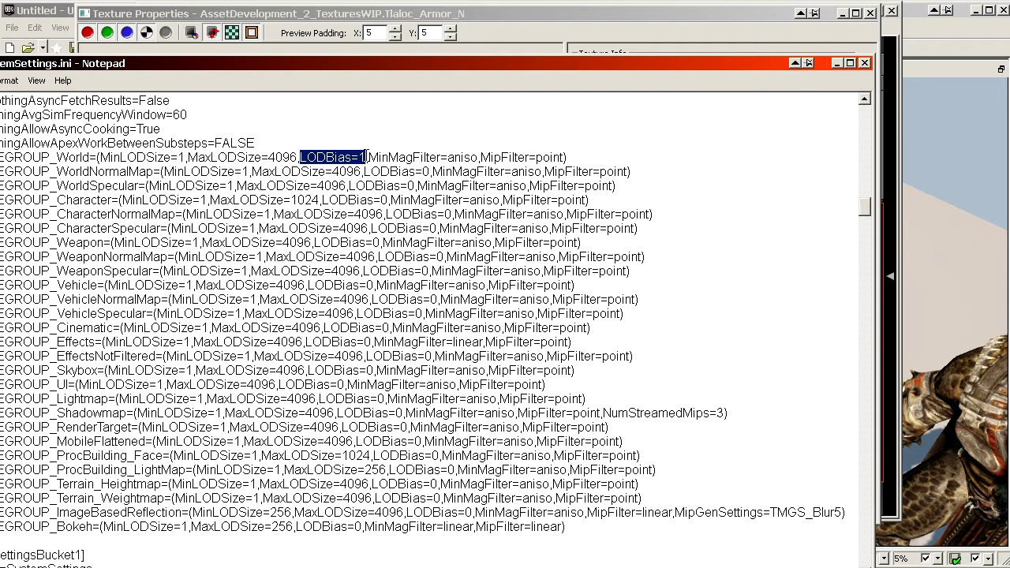
{"action": "left_click", "coordinate": [366, 157]}
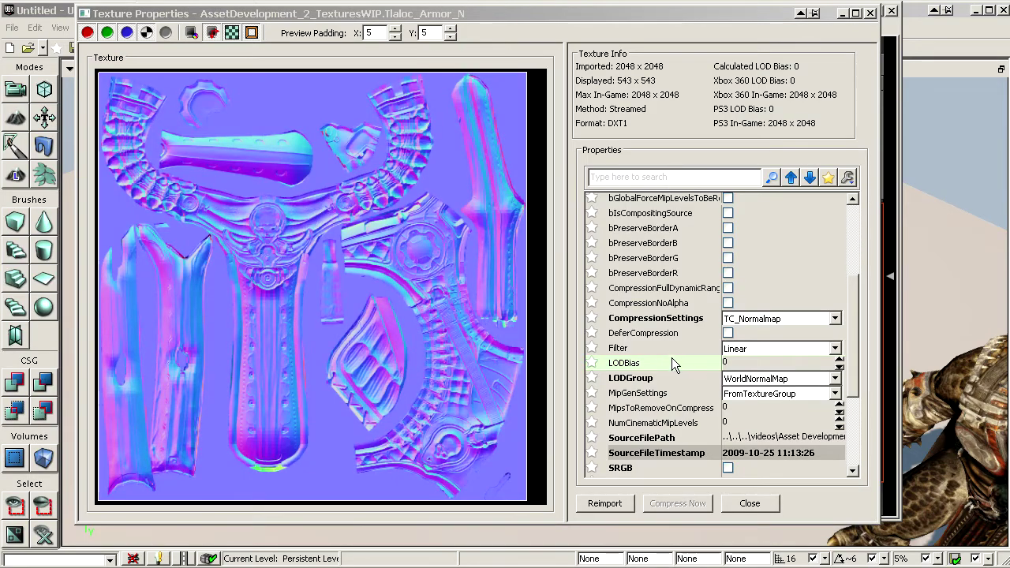
Compare the Tlaloc_Armor_N texture at LODBias 1, 2, 3 and 4, and reset the value to 0.
{"action": "left_click", "coordinate": [671, 362]}
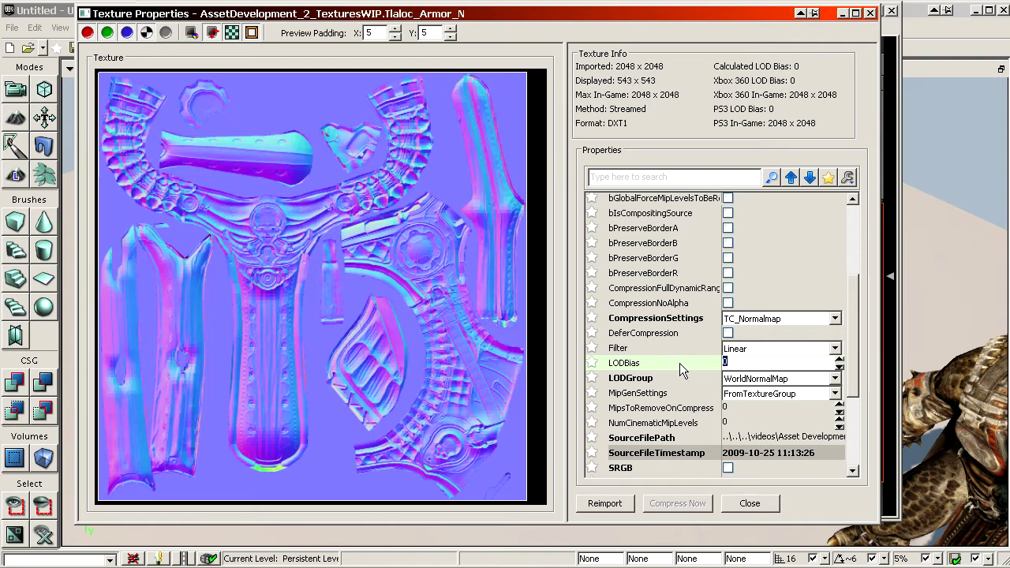
{"action": "type", "text": "1"}
{"action": "key", "text": "Return"}
{"action": "type", "text": "2"}
{"action": "key", "text": "Return"}
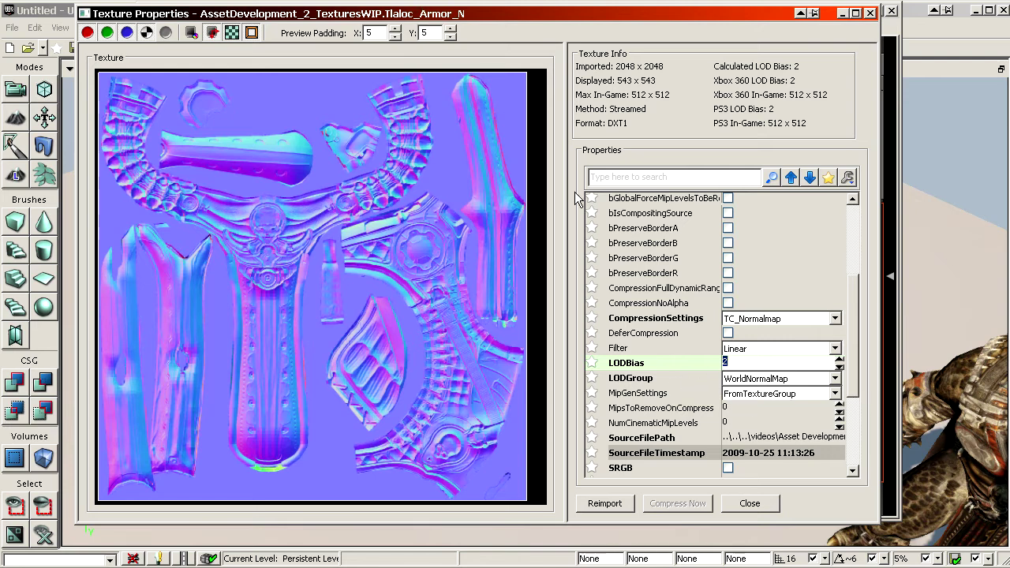
{"action": "type", "text": "3"}
{"action": "key", "text": "Return"}
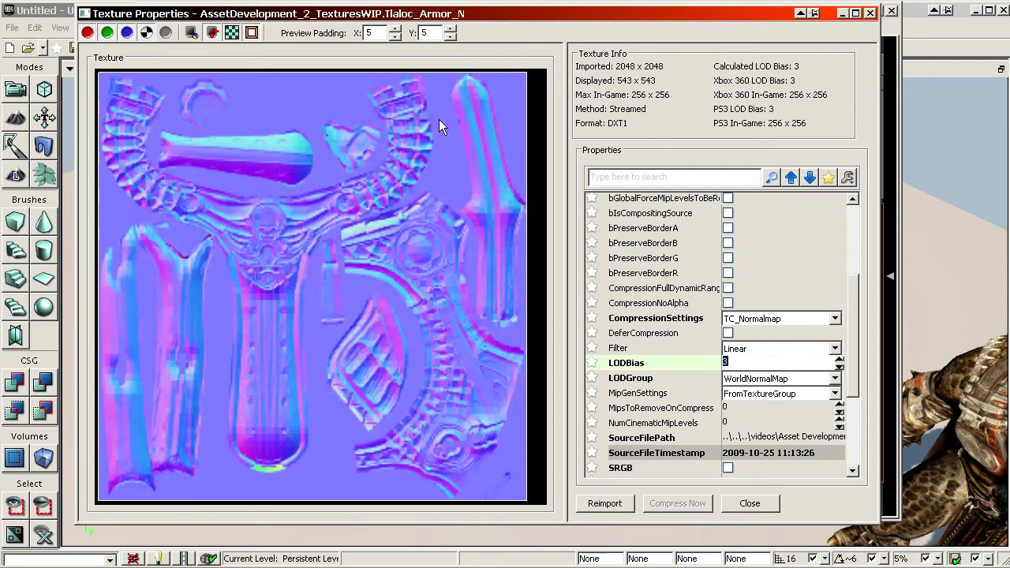
{"action": "left_click_drag", "start_coordinate": [287, 15], "coordinate": [315, 31]}
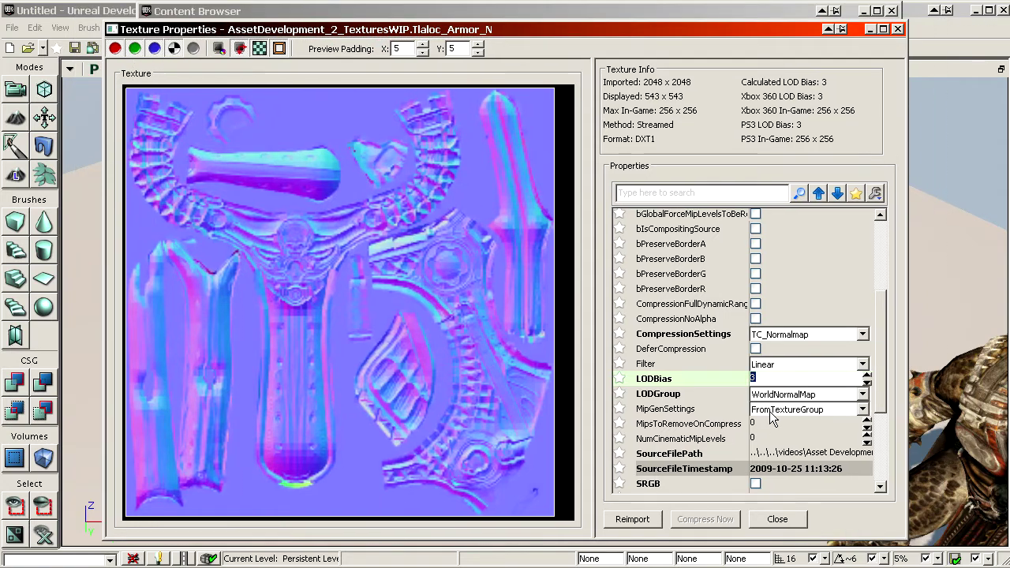
{"action": "type", "text": "4"}
{"action": "key", "text": "Return"}
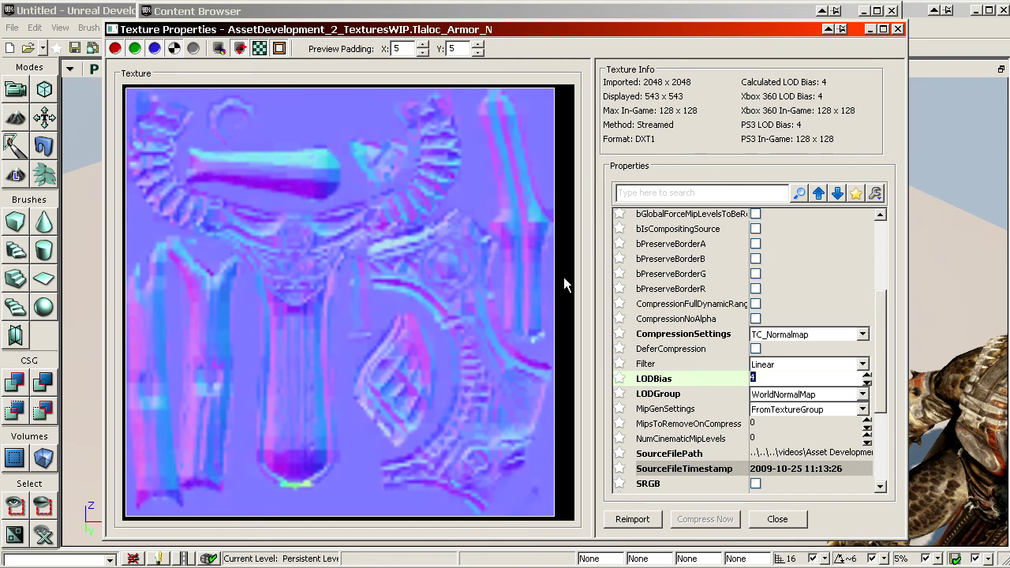
{"action": "type", "text": "0"}
{"action": "key", "text": "Return"}
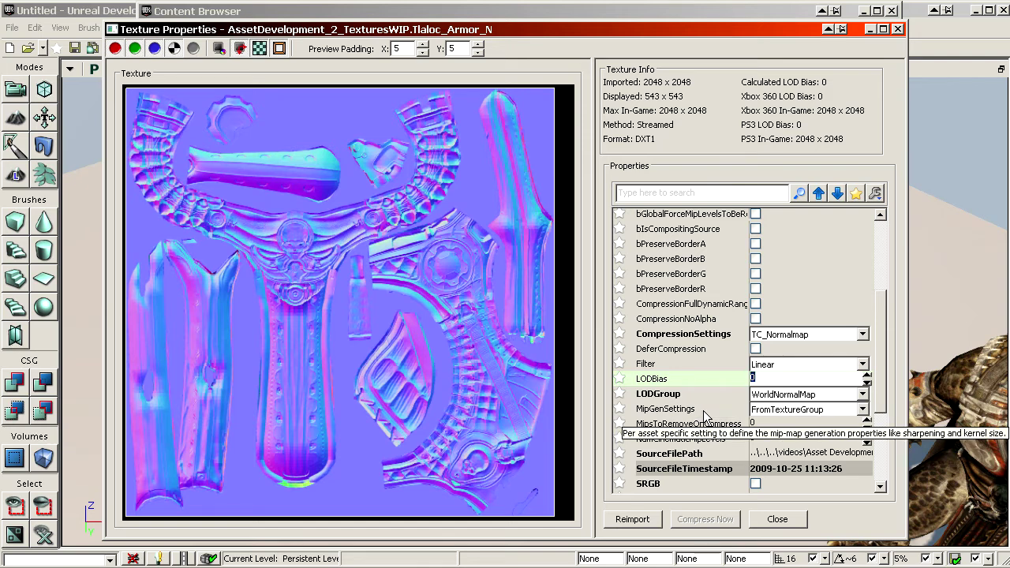
Run the armor normal map's LODBias through 1, 2, 3 and 4 once more and return it to 0.
{"action": "type", "text": "1"}
{"action": "key", "text": "Return"}
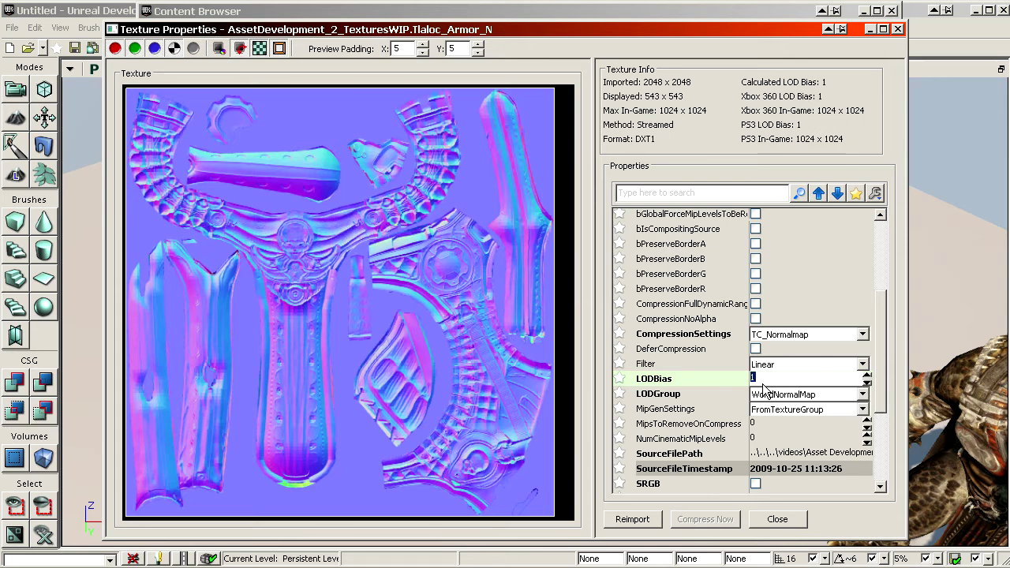
{"action": "type", "text": "2"}
{"action": "key", "text": "Return"}
{"action": "type", "text": "3"}
{"action": "key", "text": "Return"}
{"action": "type", "text": "4"}
{"action": "key", "text": "Return"}
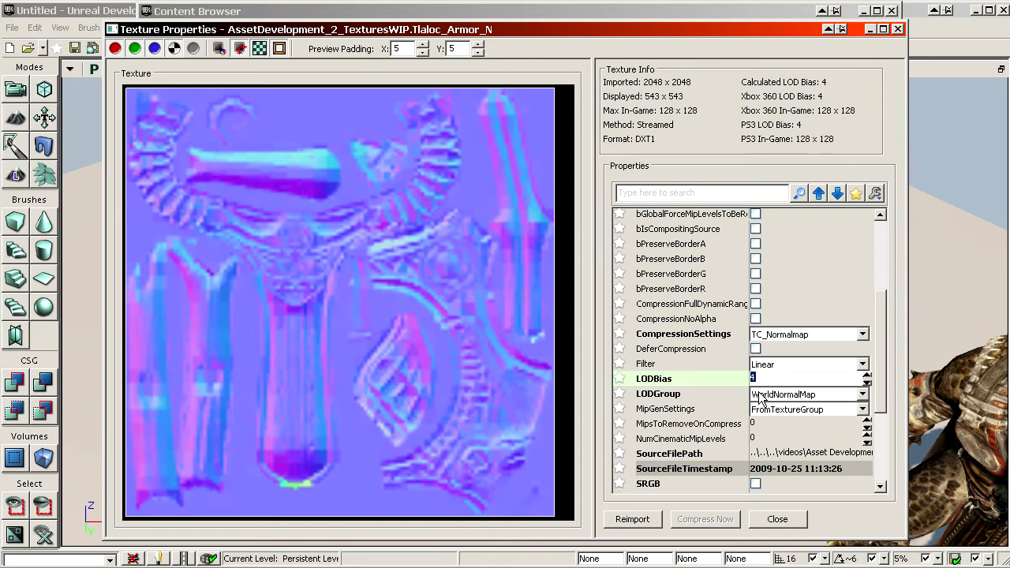
{"action": "type", "text": "0"}
{"action": "key", "text": "Return"}
Rearrange the Texture Properties and Content Browser windows so the LODBias setting and the Tlaloc character are visible side by side.
{"action": "left_click_drag", "start_coordinate": [480, 30], "coordinate": [988, 28]}
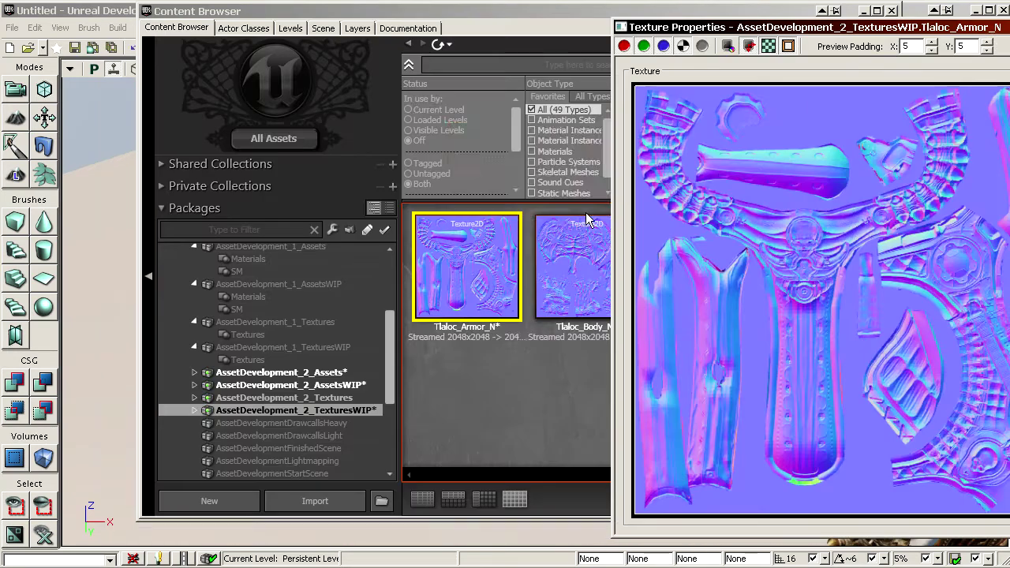
{"action": "left_click_drag", "start_coordinate": [441, 7], "coordinate": [517, 272]}
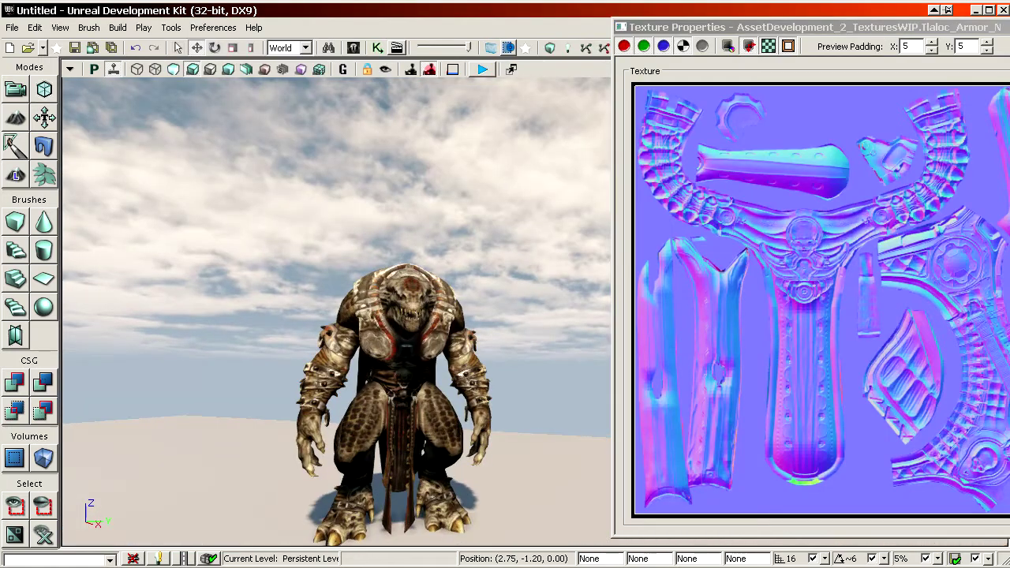
{"action": "left_click_drag", "start_coordinate": [339, 316], "coordinate": [317, 383]}
{"action": "left_click_drag", "start_coordinate": [512, 311], "coordinate": [512, 321]}
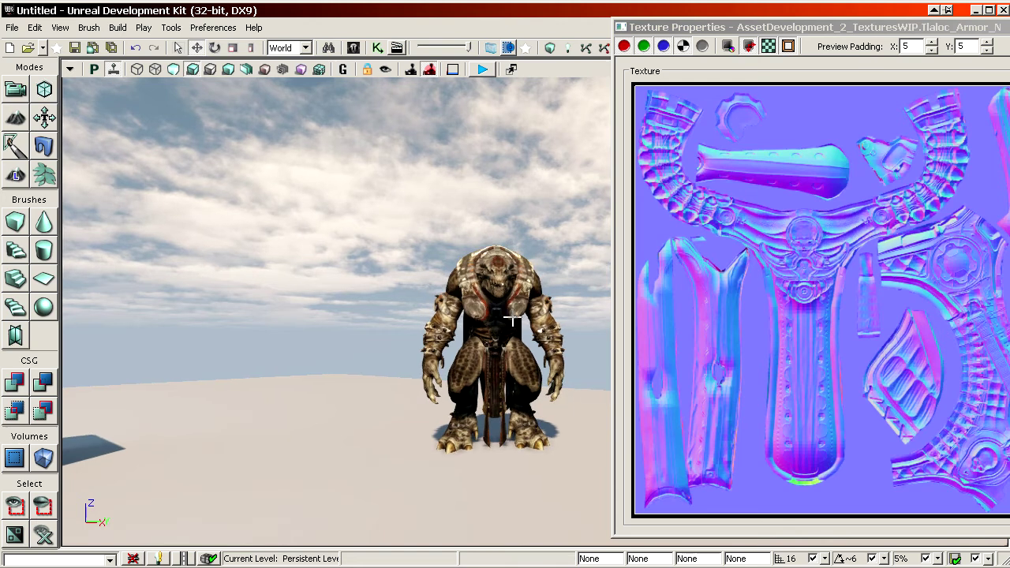
{"action": "scroll", "coordinate": [462, 300], "scroll_direction": "up", "scroll_amount": 2}
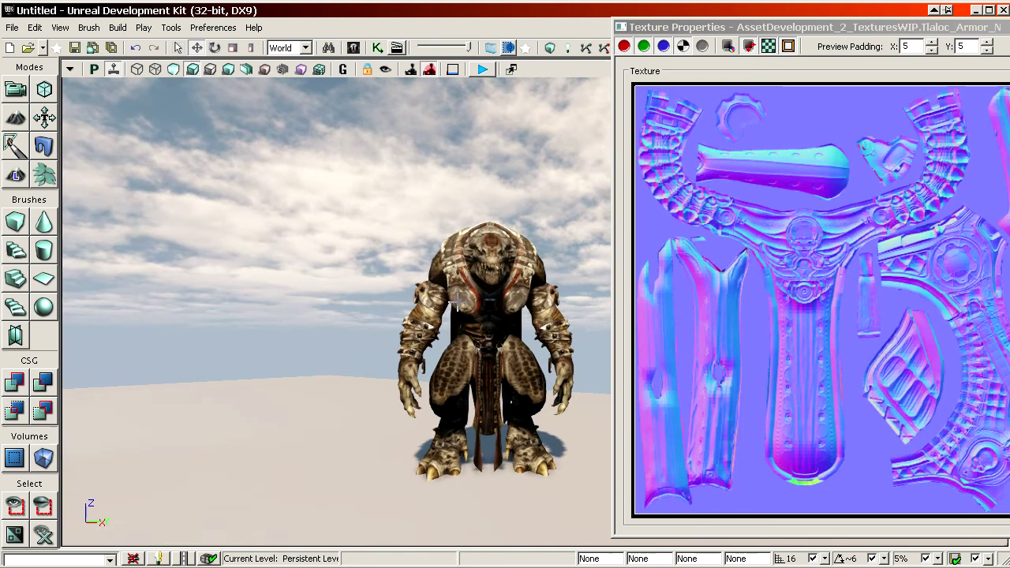
{"action": "left_click_drag", "start_coordinate": [802, 34], "coordinate": [0, 37]}
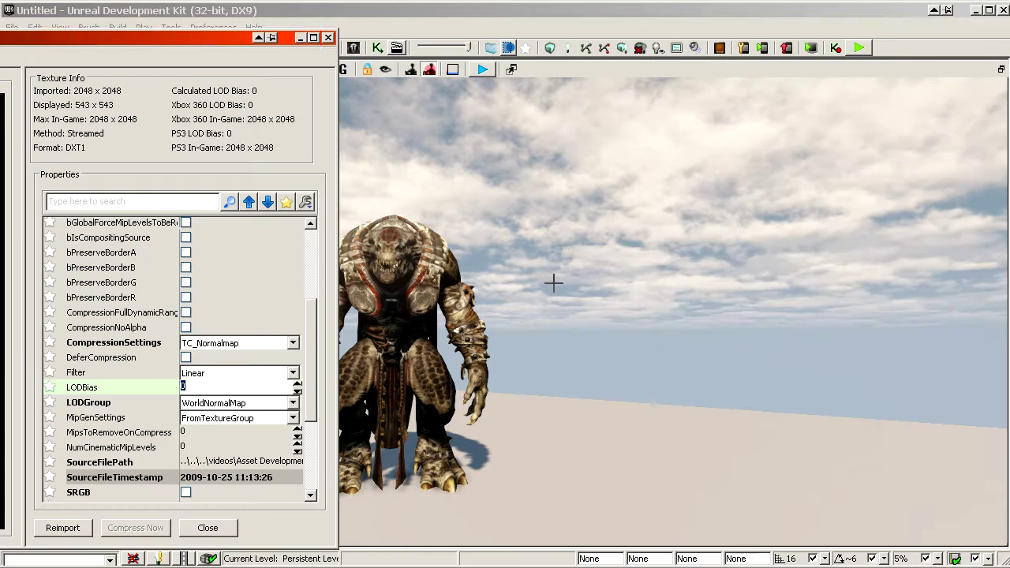
{"action": "left_click_drag", "start_coordinate": [552, 282], "coordinate": [530, 296]}
Set the armor normal map's LODBias to 1 and view the character from farther away in the viewport.
{"action": "left_click", "coordinate": [195, 387]}
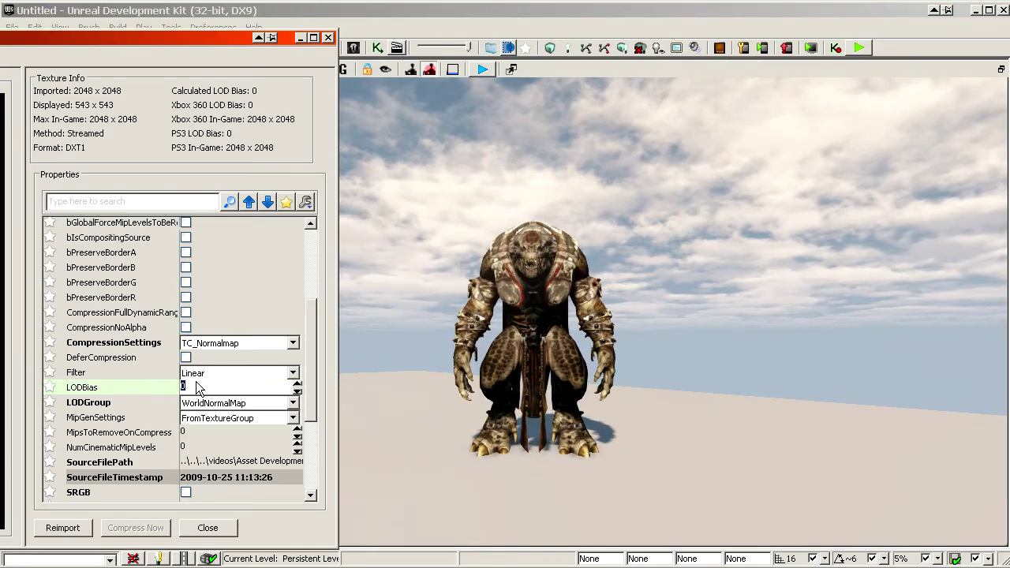
{"action": "type", "text": "1"}
{"action": "key", "text": "Return"}
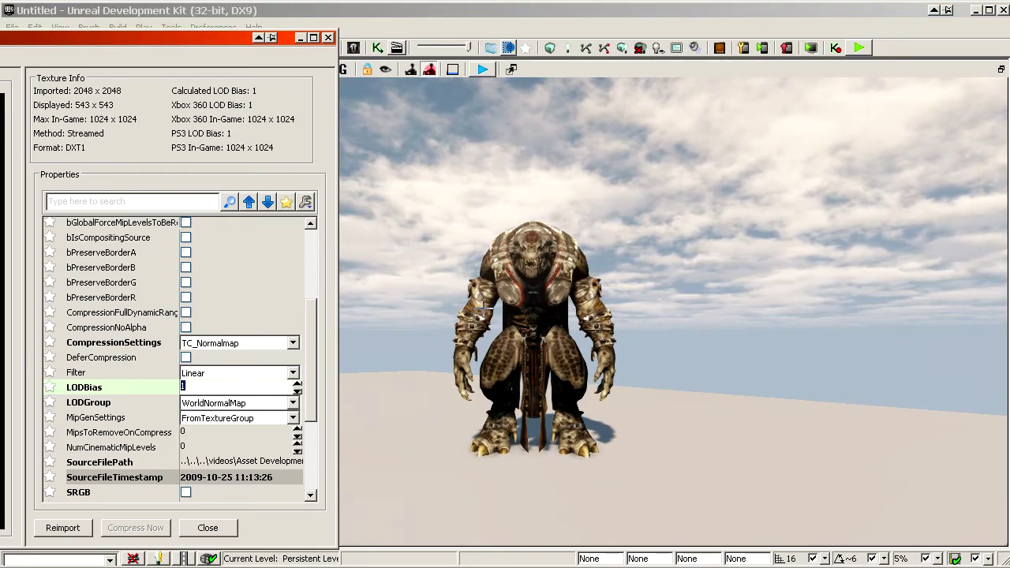
{"action": "left_click_drag", "start_coordinate": [485, 309], "coordinate": [481, 334]}
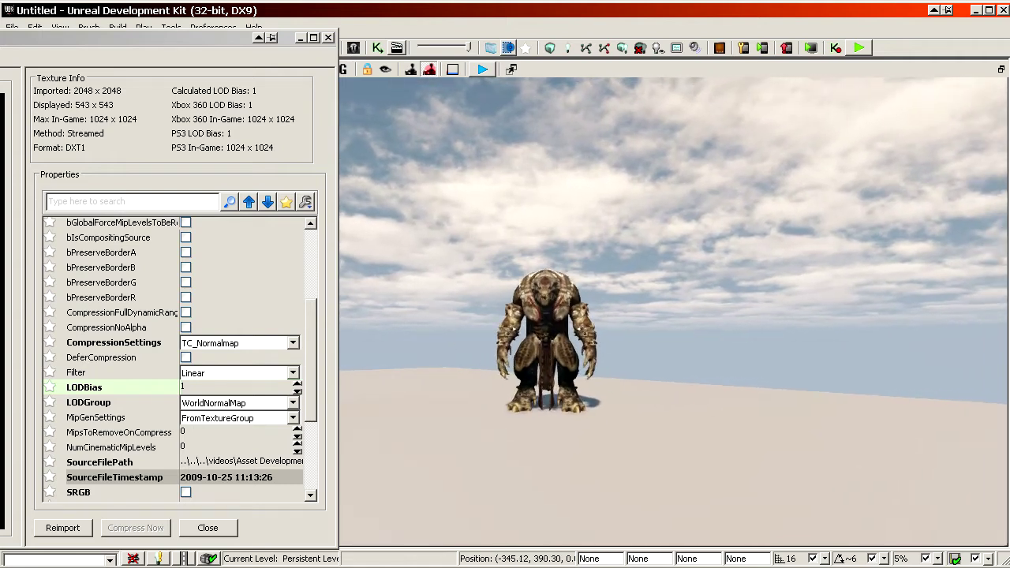
{"action": "left_click_drag", "start_coordinate": [581, 317], "coordinate": [566, 344]}
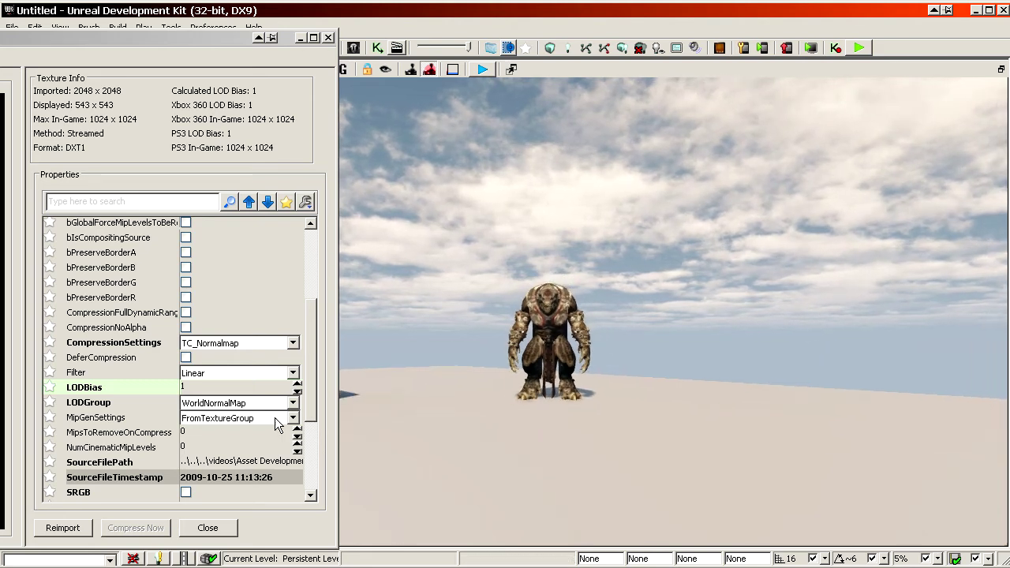
Raise the armor normal map's LODBias to 2 and 3, viewing the character from a greater distance each time.
{"action": "left_click", "coordinate": [214, 386]}
{"action": "type", "text": "2"}
{"action": "key", "text": "Return"}
{"action": "left_click_drag", "start_coordinate": [485, 308], "coordinate": [523, 294]}
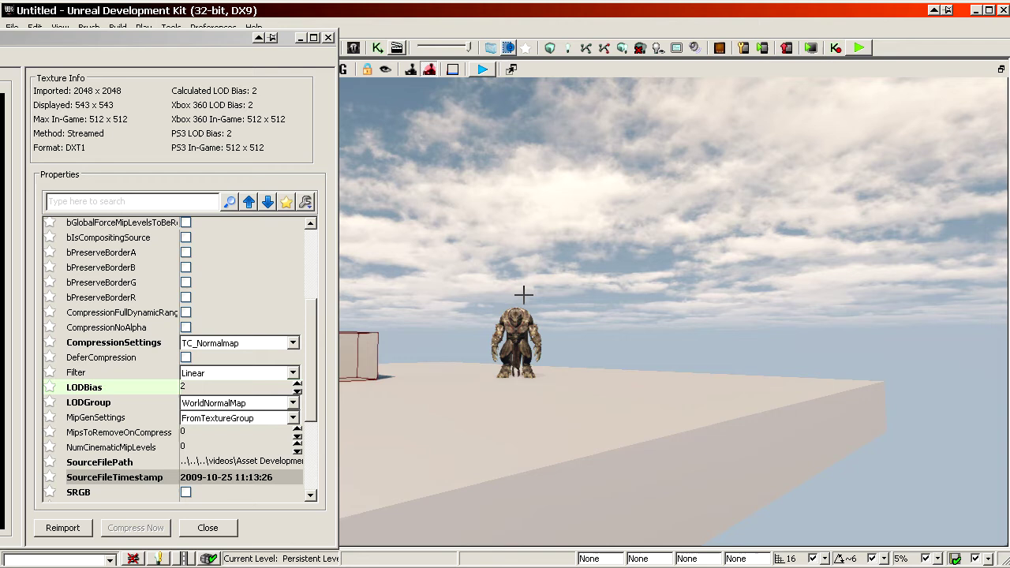
{"action": "left_click", "coordinate": [214, 387]}
{"action": "type", "text": "3"}
{"action": "key", "text": "Return"}
{"action": "left_click_drag", "start_coordinate": [610, 289], "coordinate": [607, 343]}
{"action": "right_click_drag", "start_coordinate": [607, 342], "coordinate": [606, 367]}
Set the LODBias of Tlaloc_Armor_N to 4 and restore it to 0 after checking the full texture preview.
{"action": "left_click", "coordinate": [210, 385]}
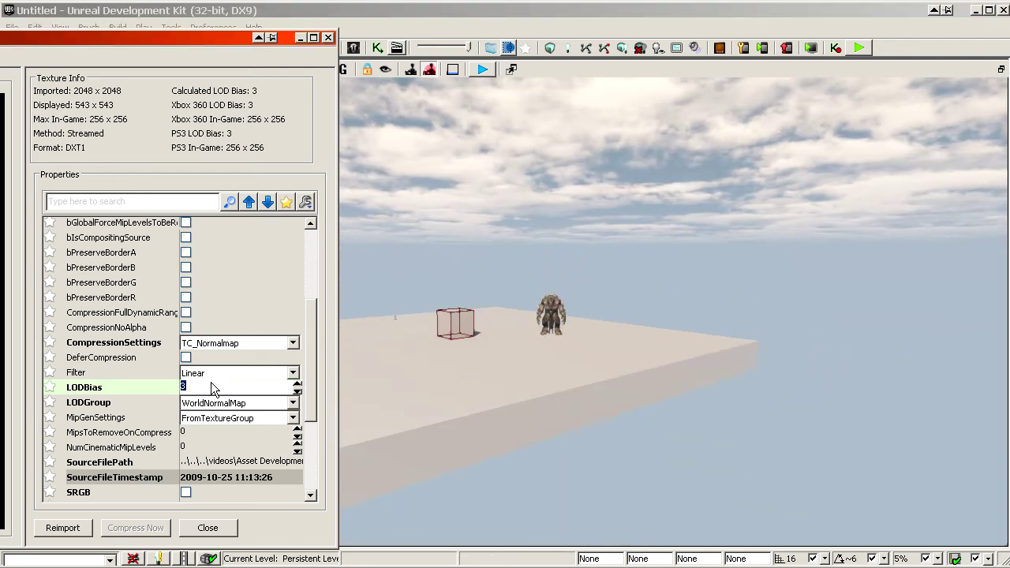
{"action": "type", "text": "4"}
{"action": "key", "text": "Return"}
{"action": "left_click_drag", "start_coordinate": [198, 42], "coordinate": [780, 20]}
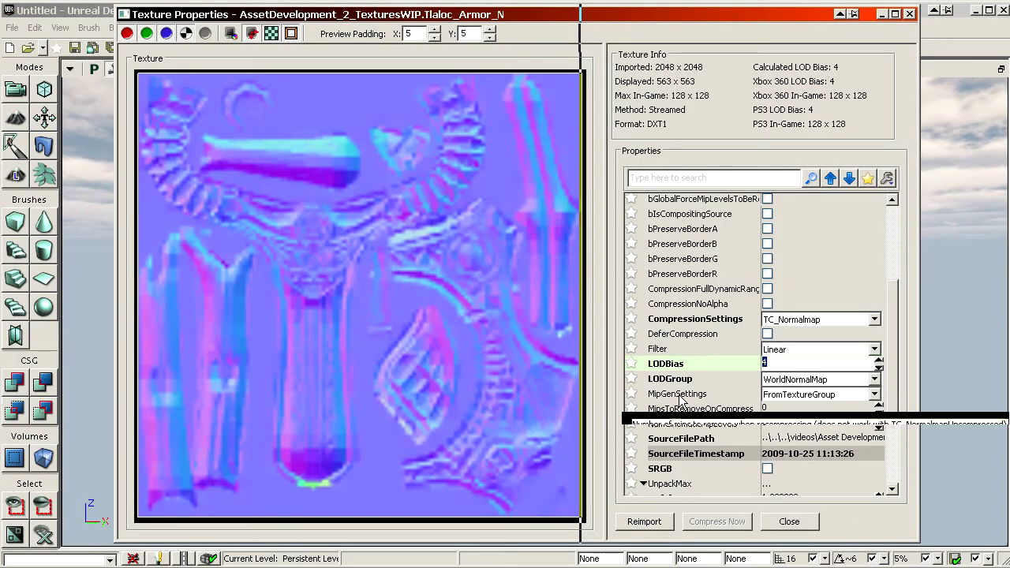
{"action": "type", "text": "0"}
{"action": "key", "text": "Return"}
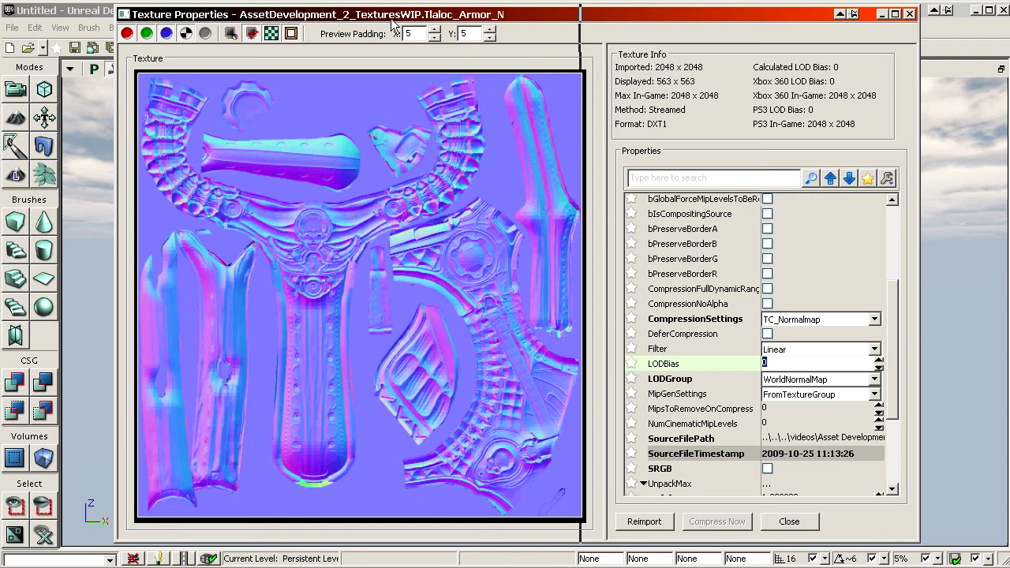
Import Tlaloc_Body_D_Incorrect.tga into the AssetDevelopment_2_TexturesWIP package.
{"action": "left_click_drag", "start_coordinate": [377, 14], "coordinate": [1008, 87]}
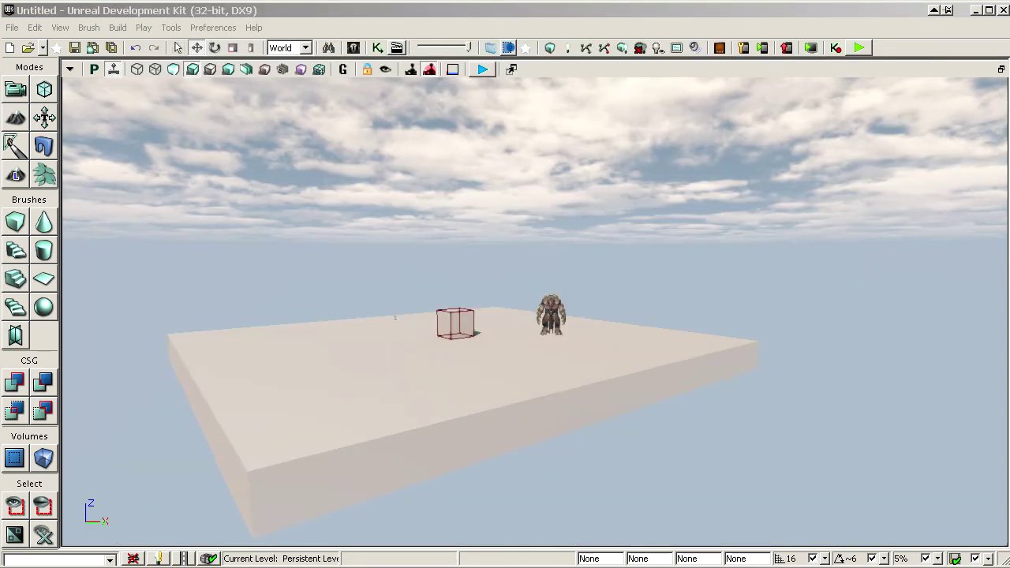
{"action": "left_click_drag", "start_coordinate": [0, 355], "coordinate": [613, 30]}
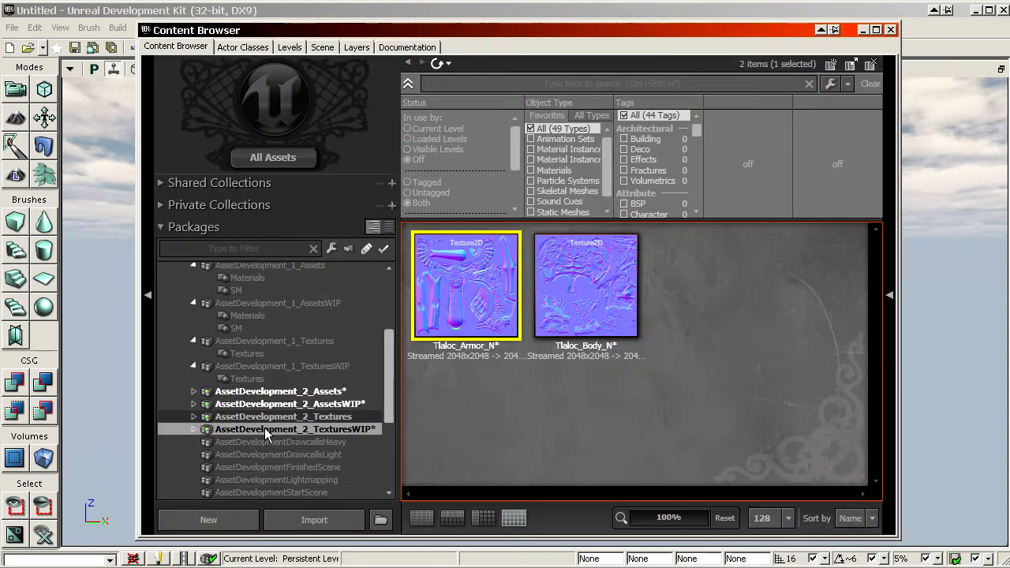
{"action": "left_click", "coordinate": [313, 521]}
{"action": "left_click", "coordinate": [393, 174]}
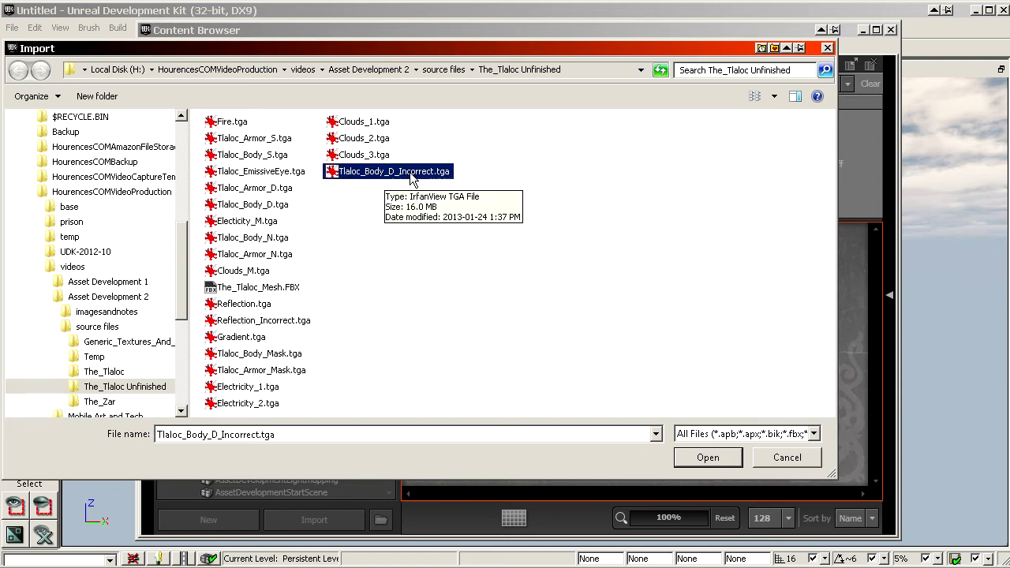
{"action": "left_click", "coordinate": [687, 462]}
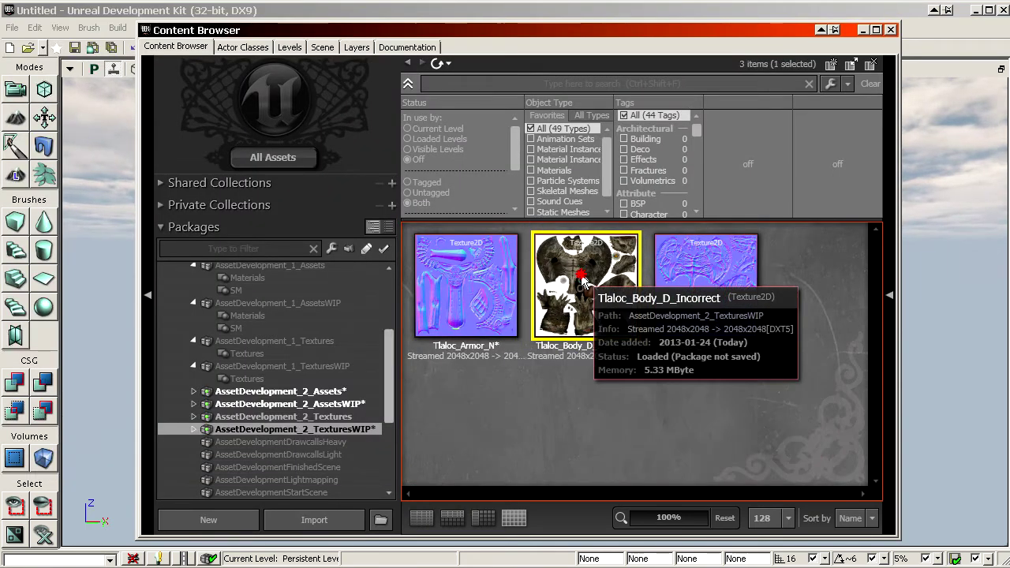
Inspect the texture preview, format and properties of Tlaloc_Body_D_Incorrect, and close its properties.
{"action": "double_click", "coordinate": [582, 280]}
{"action": "left_click", "coordinate": [167, 46]}
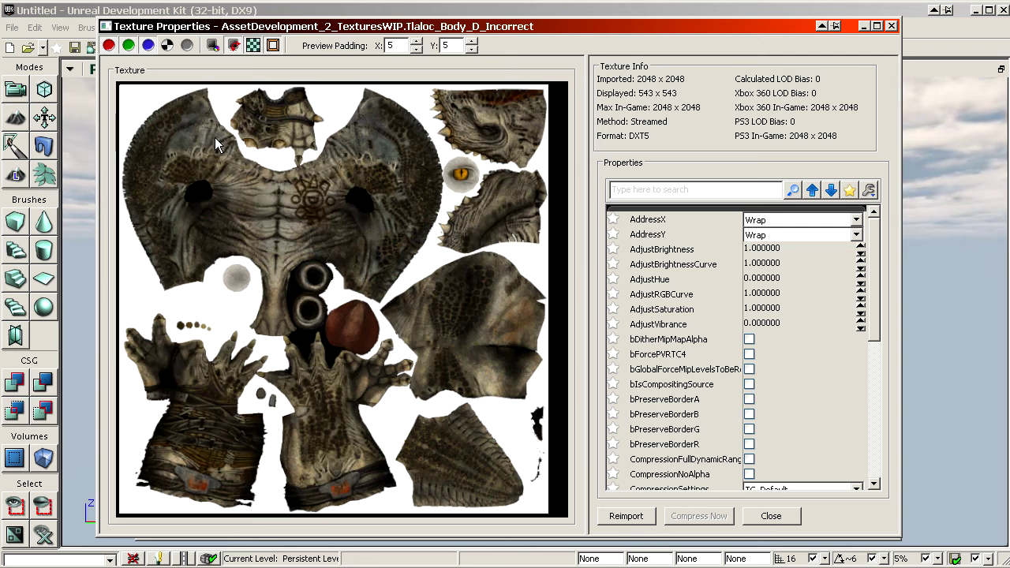
{"action": "scroll", "coordinate": [696, 423], "scroll_direction": "down", "scroll_amount": 3}
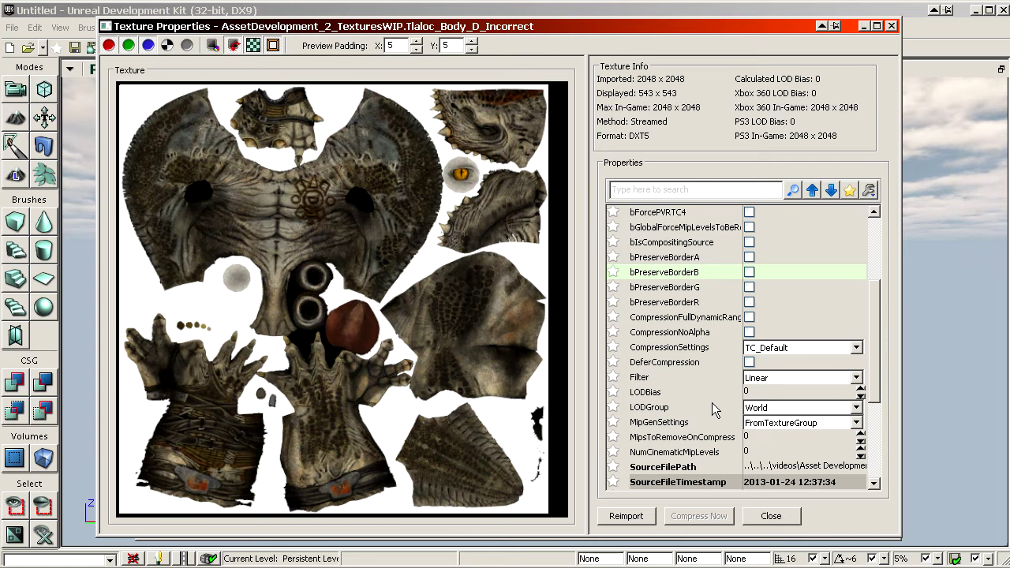
{"action": "left_click", "coordinate": [769, 516]}
Import The_Tlaloc_Mesh.FBX and assign the selected Testing_Mat material to LOD element 0 of the mesh.
{"action": "left_click", "coordinate": [347, 517]}
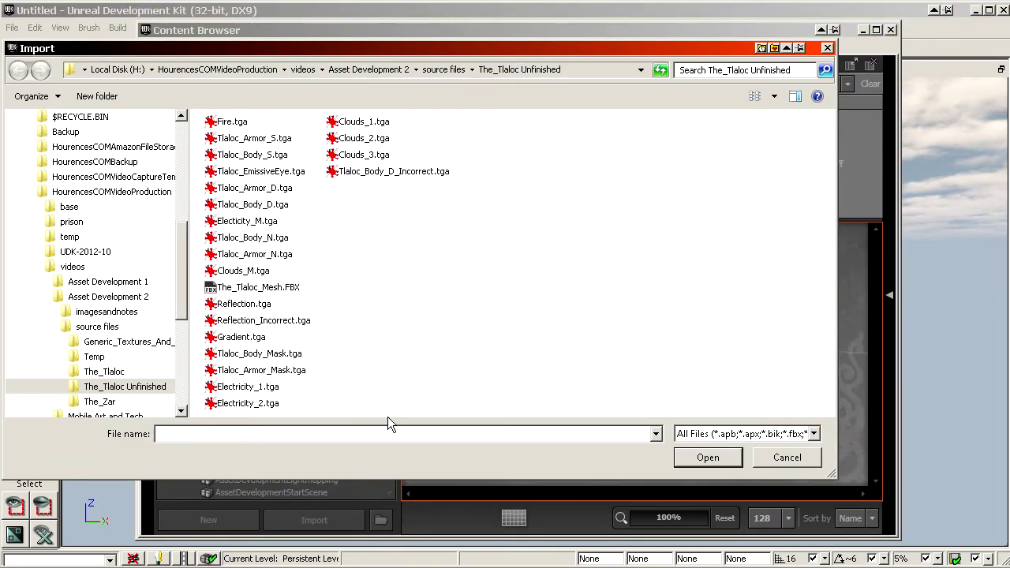
{"action": "left_click", "coordinate": [286, 289]}
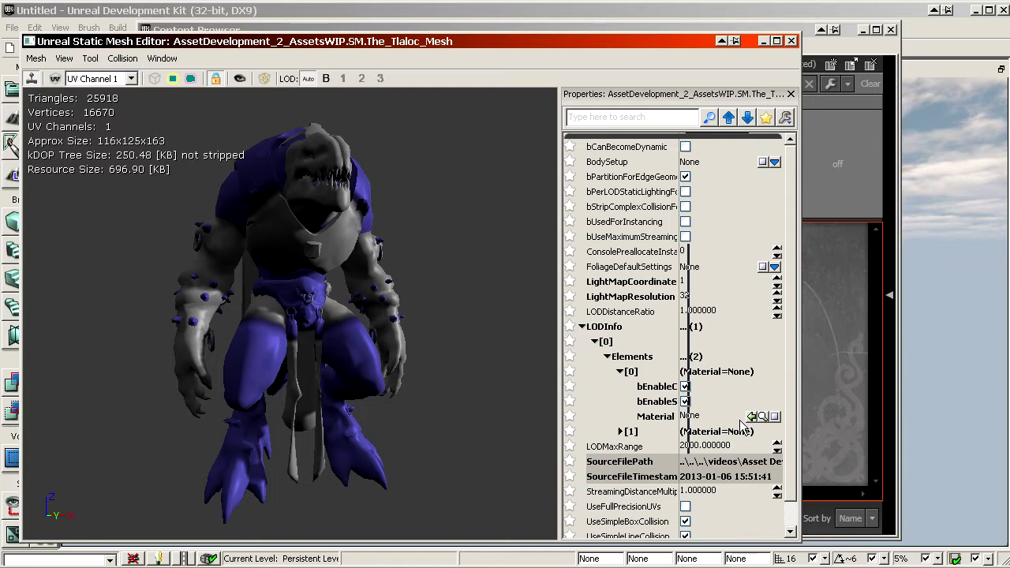
{"action": "left_click", "coordinate": [751, 416]}
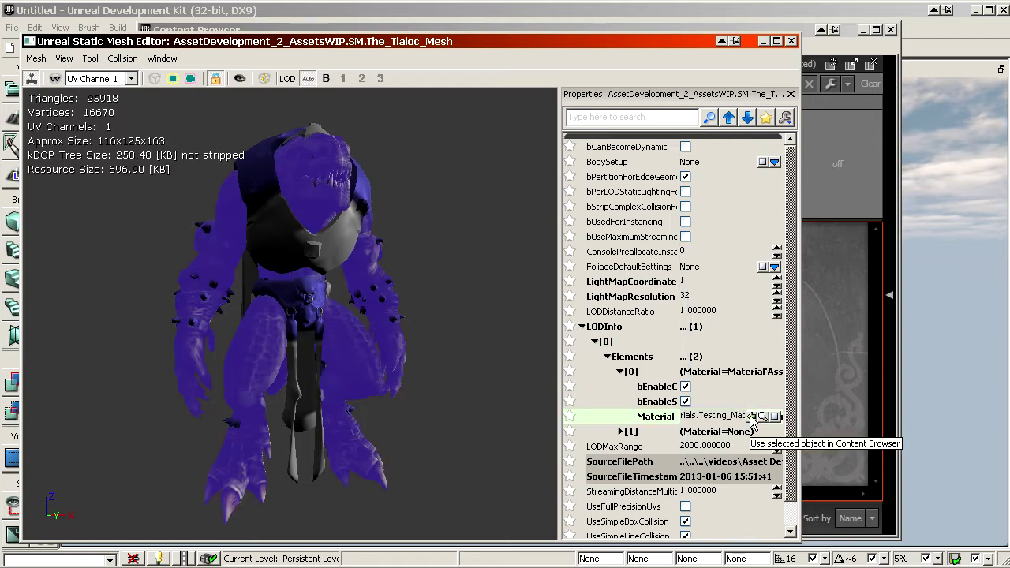
Inspect The_Tlaloc_Mesh with its new material from several angles, moving in close on the seam along the top of the head.
{"action": "left_click", "coordinate": [631, 297]}
{"action": "mouse_move", "coordinate": [348, 346]}
{"action": "left_mouse_down"}
{"action": "mouse_move", "coordinate": [410, 347]}
{"action": "mouse_move", "coordinate": [355, 347]}
{"action": "left_mouse_up"}
{"action": "right_click_drag", "start_coordinate": [355, 347], "coordinate": [339, 330]}
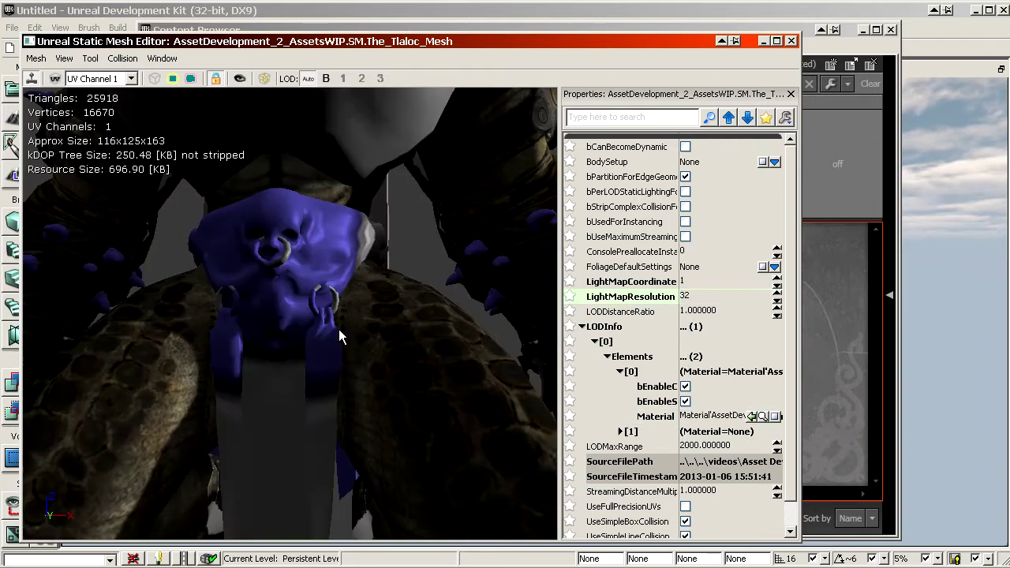
{"action": "left_click_drag", "start_coordinate": [339, 330], "coordinate": [311, 335]}
{"action": "right_click_drag", "start_coordinate": [312, 336], "coordinate": [340, 292]}
{"action": "left_click_drag", "start_coordinate": [340, 292], "coordinate": [307, 299]}
{"action": "right_click_drag", "start_coordinate": [308, 299], "coordinate": [308, 268]}
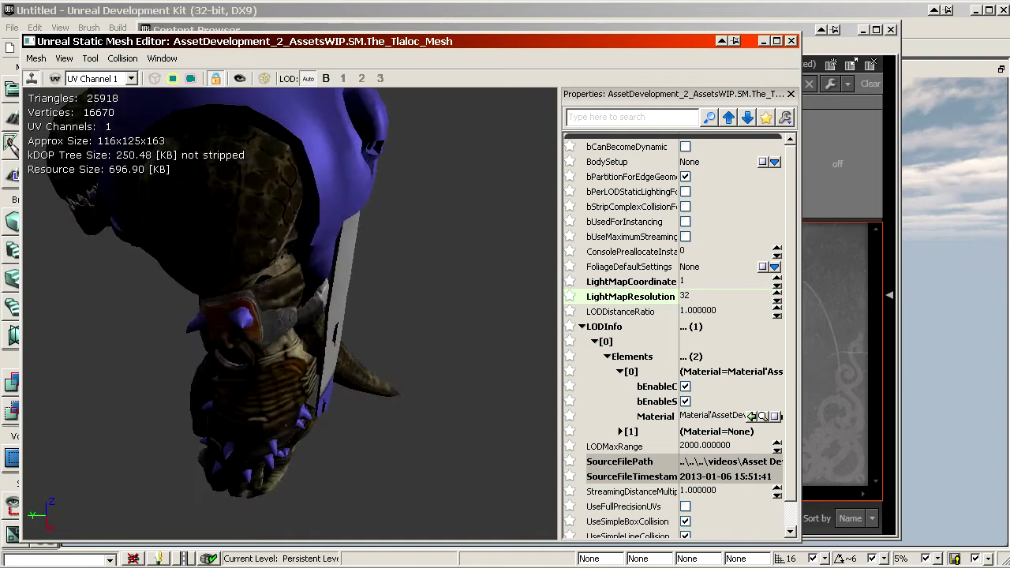
{"action": "left_click_drag", "start_coordinate": [308, 268], "coordinate": [338, 284]}
{"action": "right_click_drag", "start_coordinate": [337, 284], "coordinate": [337, 253]}
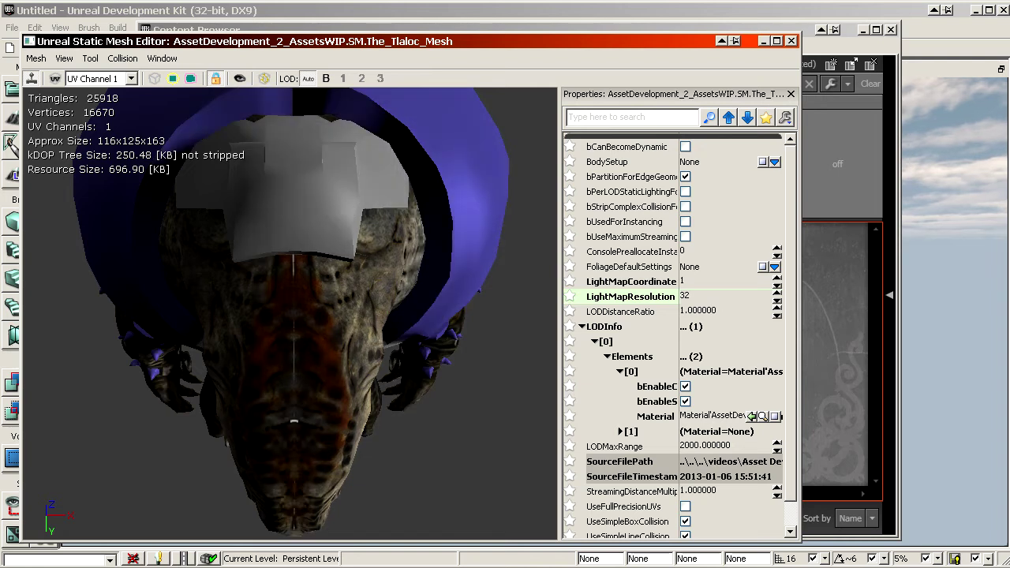
{"action": "mouse_move", "coordinate": [337, 273]}
{"action": "left_mouse_down"}
{"action": "mouse_move", "coordinate": [327, 298]}
{"action": "mouse_move", "coordinate": [327, 280]}
{"action": "left_mouse_up"}
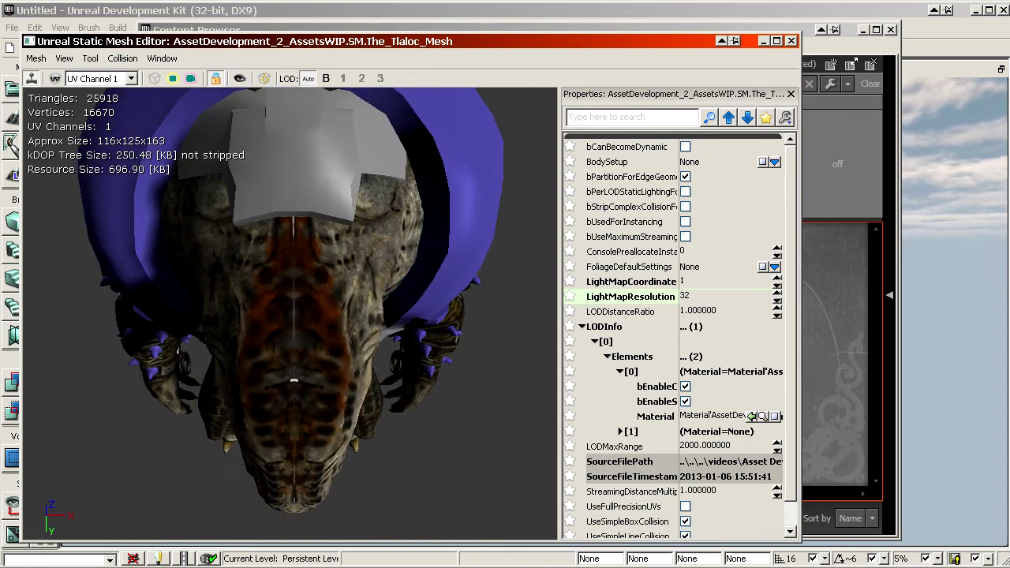
{"action": "right_click_drag", "start_coordinate": [327, 280], "coordinate": [328, 246]}
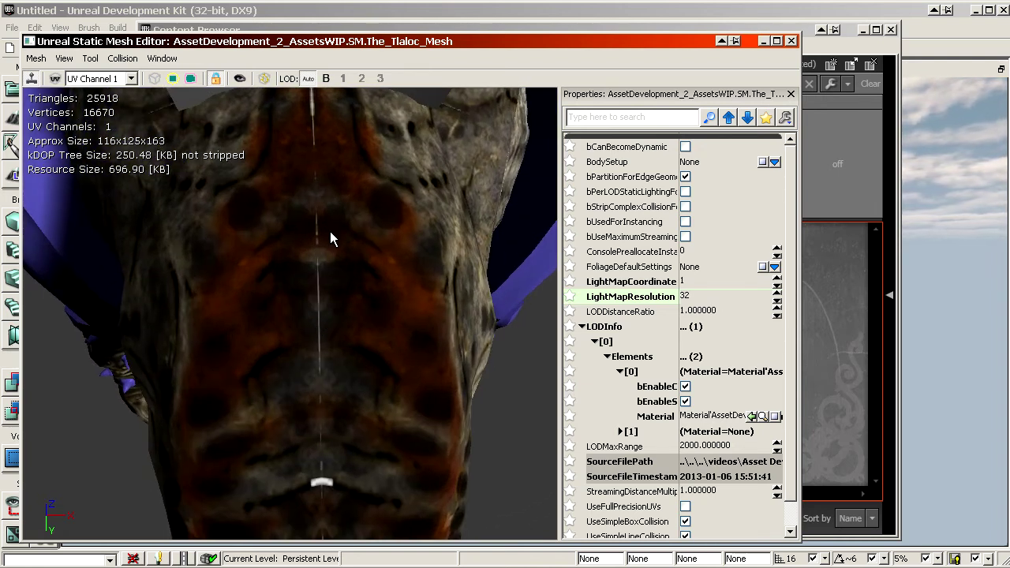
Open the Testing_Mat material and inspect the Texture Sample feeding its Diffuse input and the preview of the texture.
{"action": "left_click_drag", "start_coordinate": [385, 38], "coordinate": [0, 34]}
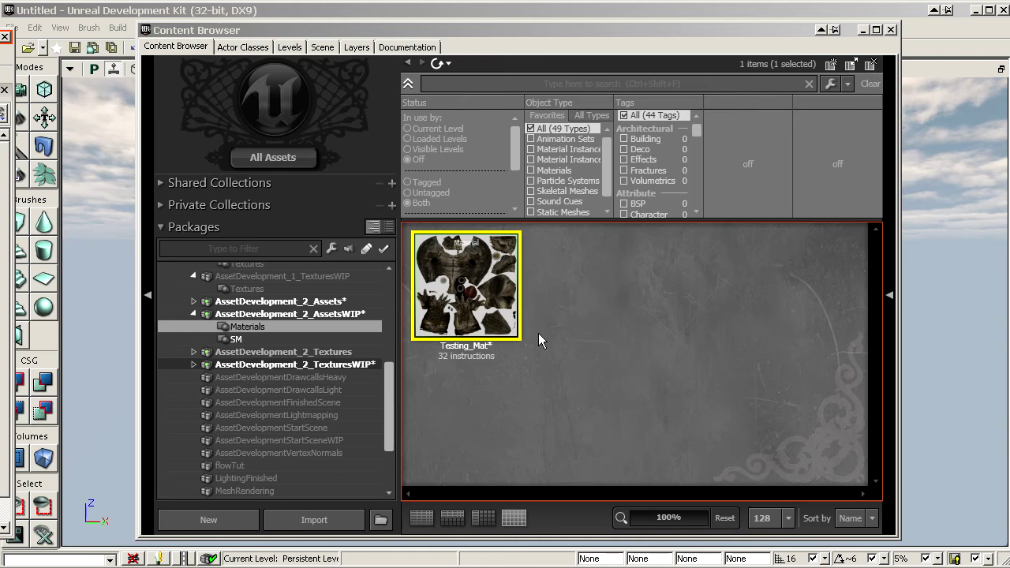
{"action": "left_click_drag", "start_coordinate": [651, 567], "coordinate": [708, 21]}
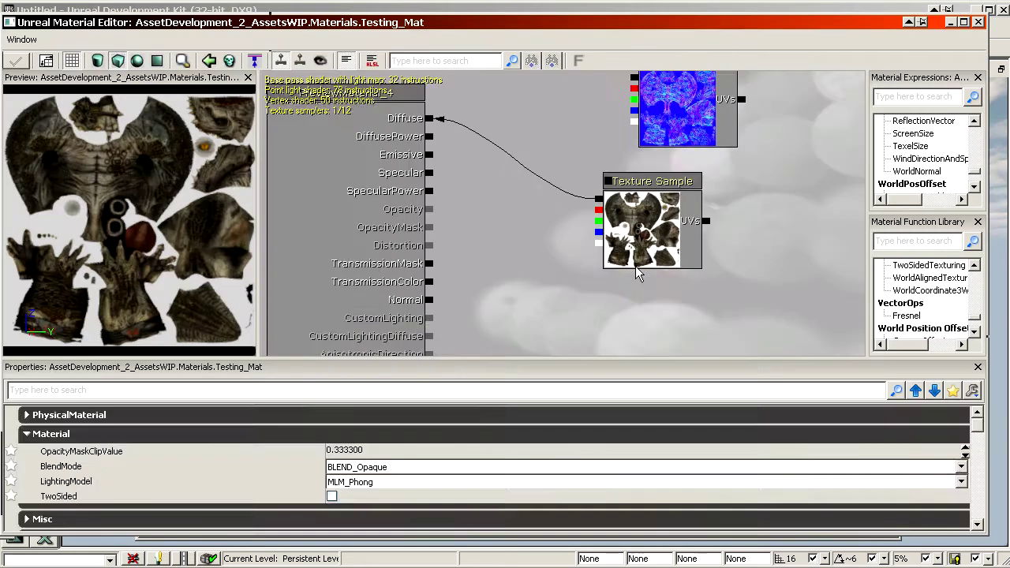
{"action": "left_click_drag", "start_coordinate": [635, 265], "coordinate": [612, 297]}
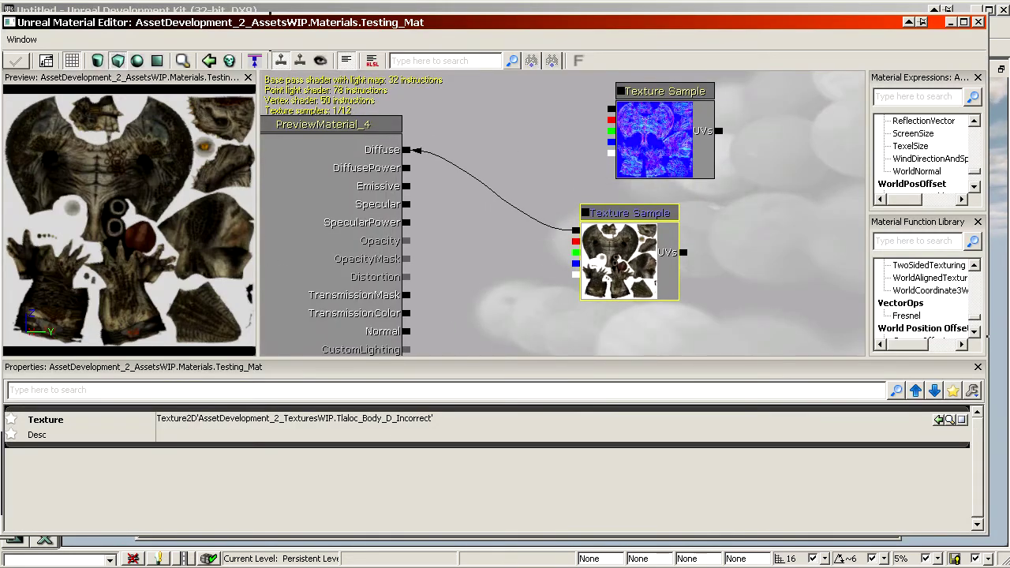
{"action": "left_click_drag", "start_coordinate": [79, 228], "coordinate": [56, 229]}
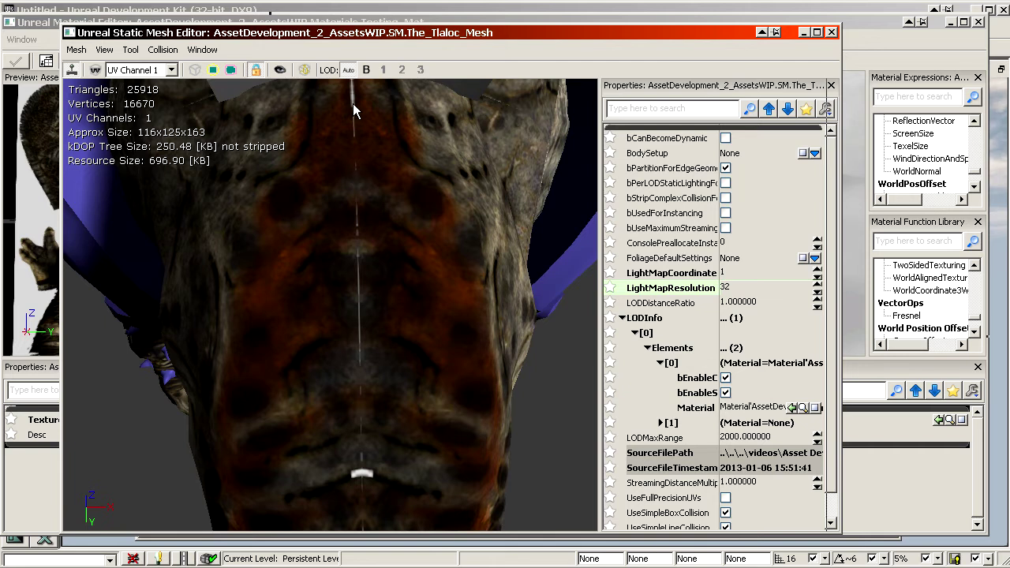
Return to the static mesh editor and examine the white texture seam along the head up close.
{"action": "left_click_drag", "start_coordinate": [353, 104], "coordinate": [338, 215]}
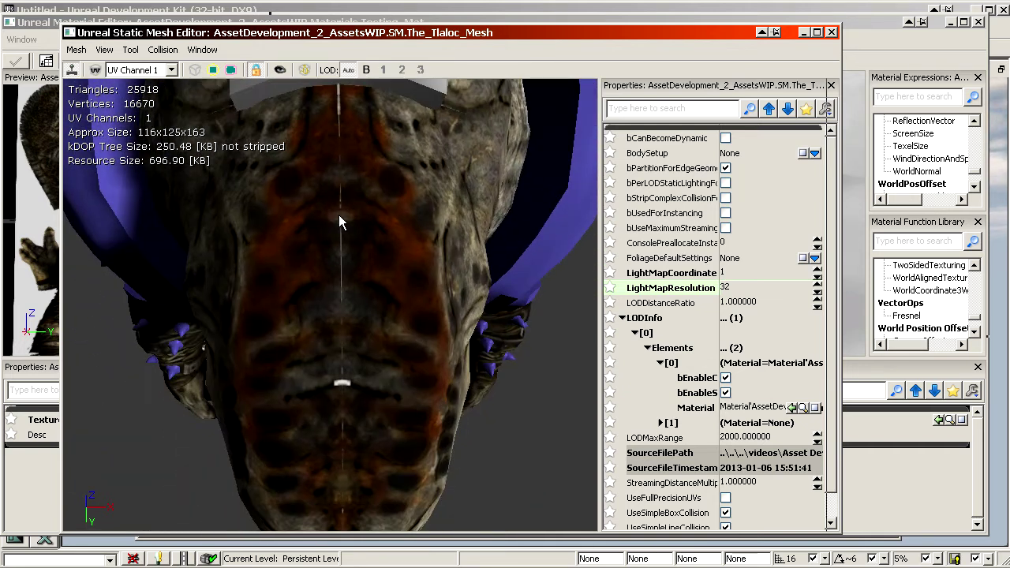
{"action": "left_click_drag", "start_coordinate": [350, 395], "coordinate": [327, 342]}
{"action": "mouse_move", "coordinate": [326, 341]}
{"action": "right_mouse_down"}
{"action": "mouse_move", "coordinate": [327, 363]}
{"action": "mouse_move", "coordinate": [326, 323]}
{"action": "mouse_move", "coordinate": [327, 351]}
{"action": "mouse_move", "coordinate": [327, 339]}
{"action": "right_mouse_up"}
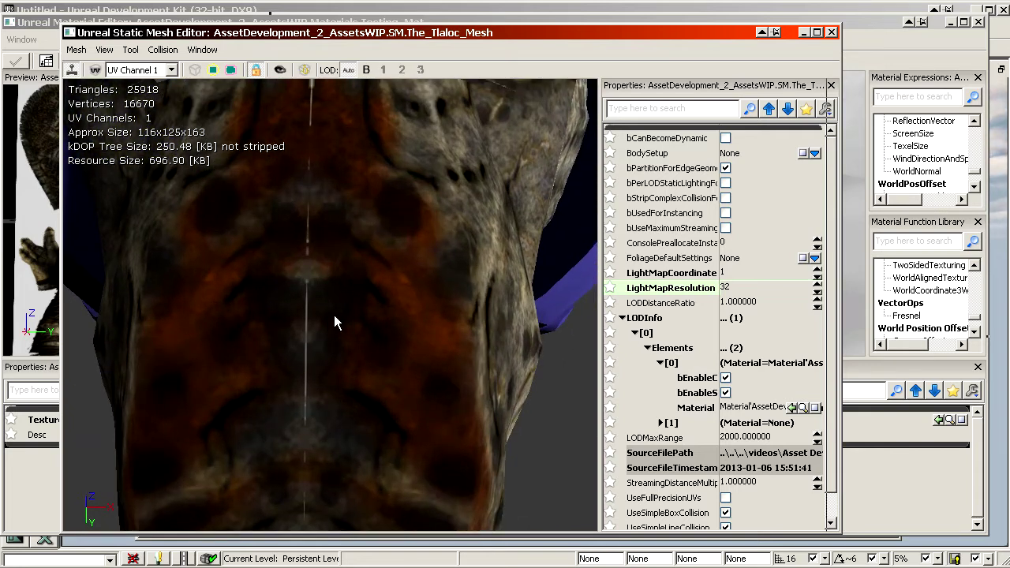
{"action": "left_click_drag", "start_coordinate": [316, 314], "coordinate": [342, 313]}
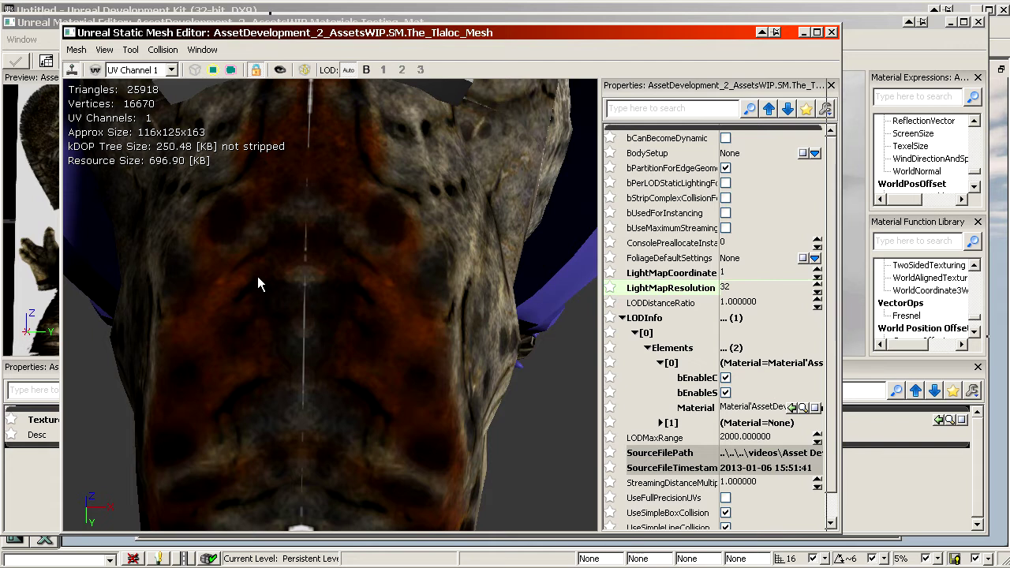
Open the properties of Tlaloc_Body_D_Incorrect from AssetDevelopment_2_TexturesWIP and arrange them beside the static mesh editor.
{"action": "left_click", "coordinate": [41, 188]}
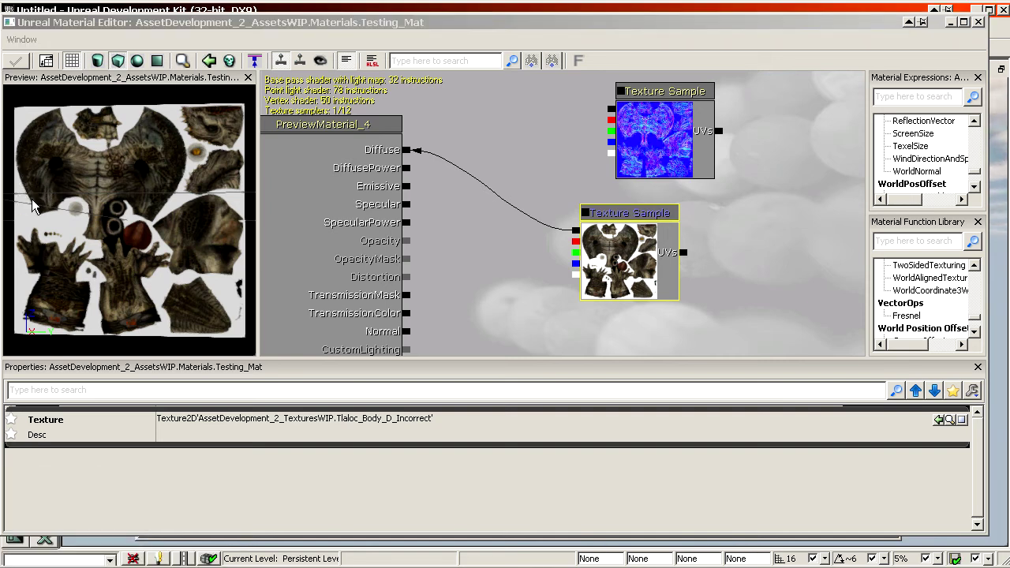
{"action": "left_click_drag", "start_coordinate": [443, 22], "coordinate": [0, 43]}
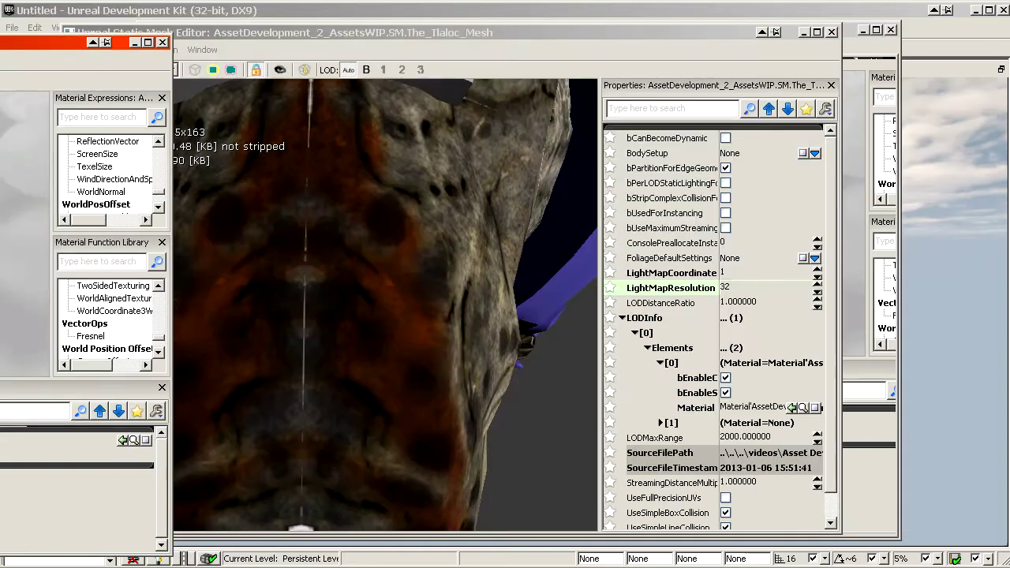
{"action": "left_click", "coordinate": [69, 566]}
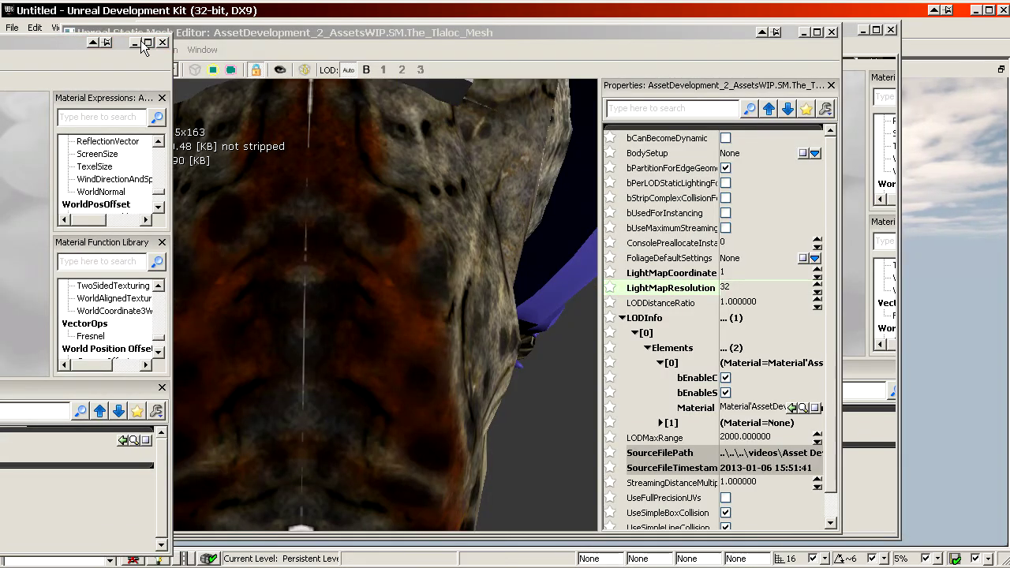
{"action": "left_click", "coordinate": [259, 40]}
{"action": "left_click_drag", "start_coordinate": [280, 33], "coordinate": [21, 346]}
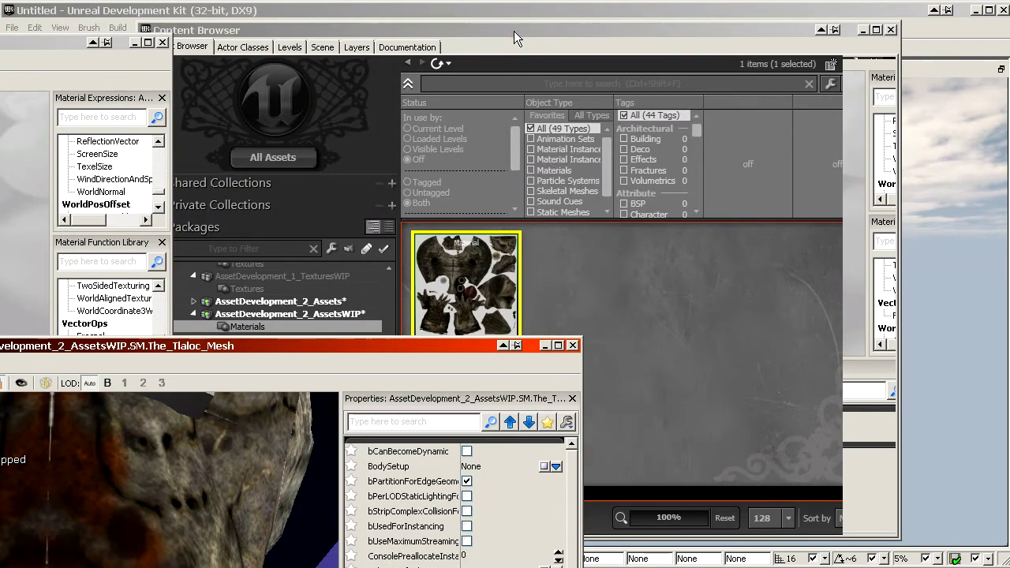
{"action": "left_click_drag", "start_coordinate": [514, 37], "coordinate": [734, 45]}
{"action": "left_click", "coordinate": [556, 374]}
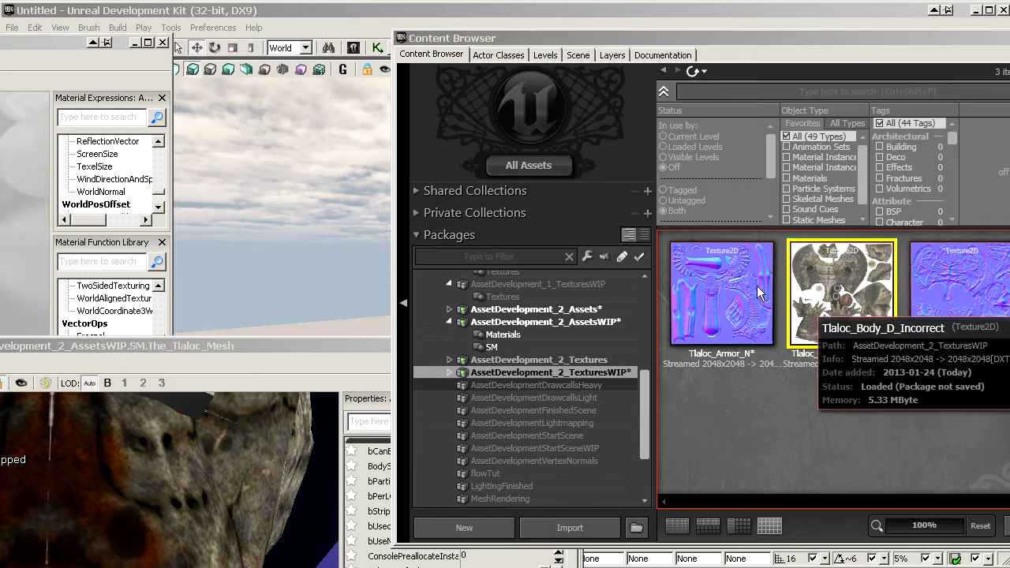
{"action": "left_click", "coordinate": [299, 350]}
{"action": "left_click_drag", "start_coordinate": [371, 350], "coordinate": [668, 34]}
{"action": "left_click_drag", "start_coordinate": [781, 82], "coordinate": [0, 36]}
Set the LODBias of Tlaloc_Body_D_Incorrect to 1, and raise it further to 4.
{"action": "left_click", "coordinate": [106, 393]}
{"action": "scroll", "coordinate": [150, 404], "scroll_direction": "down", "scroll_amount": 4}
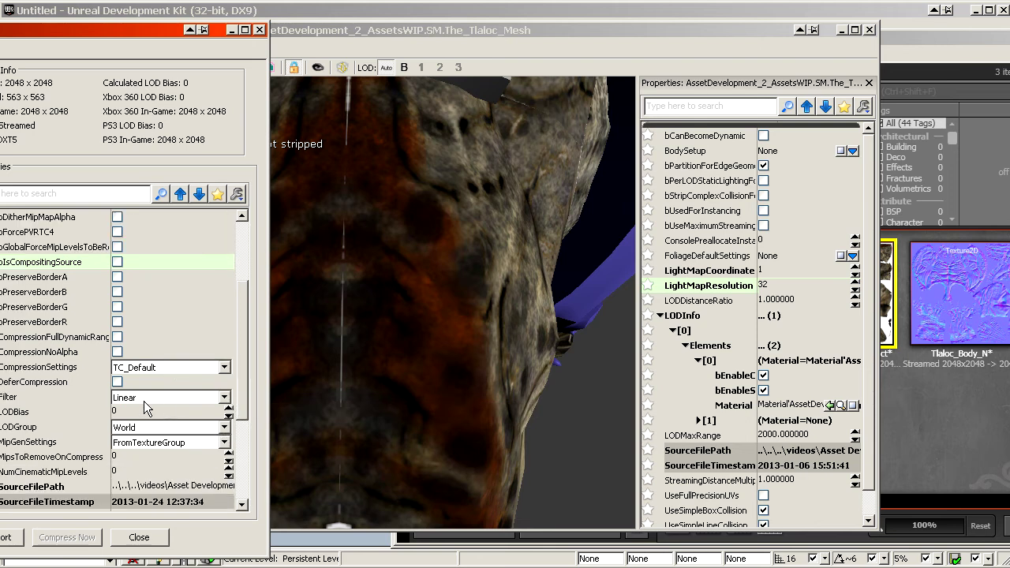
{"action": "left_click", "coordinate": [135, 414]}
{"action": "type", "text": "1"}
{"action": "key", "text": "Return"}
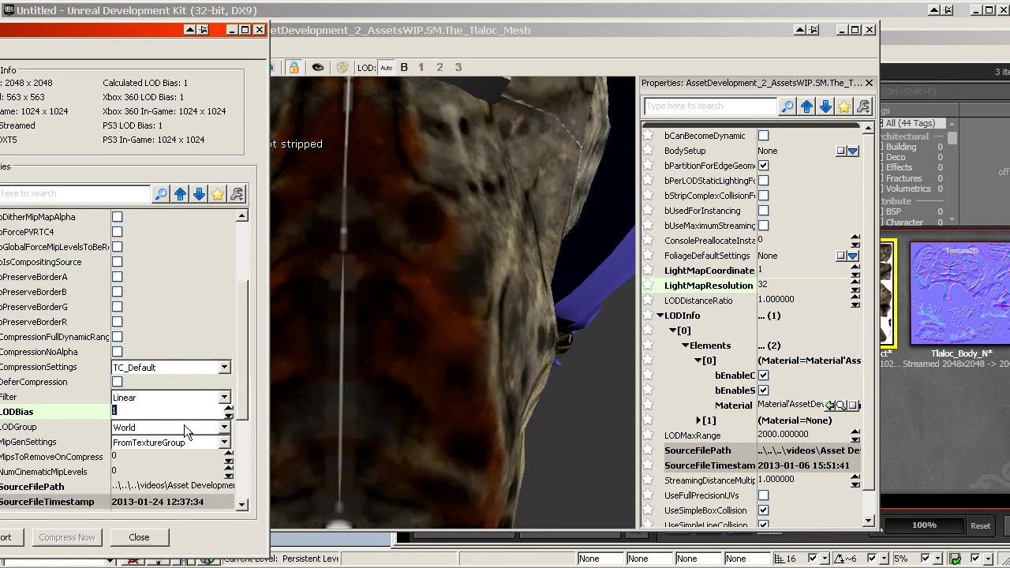
{"action": "type", "text": "4"}
{"action": "key", "text": "Return"}
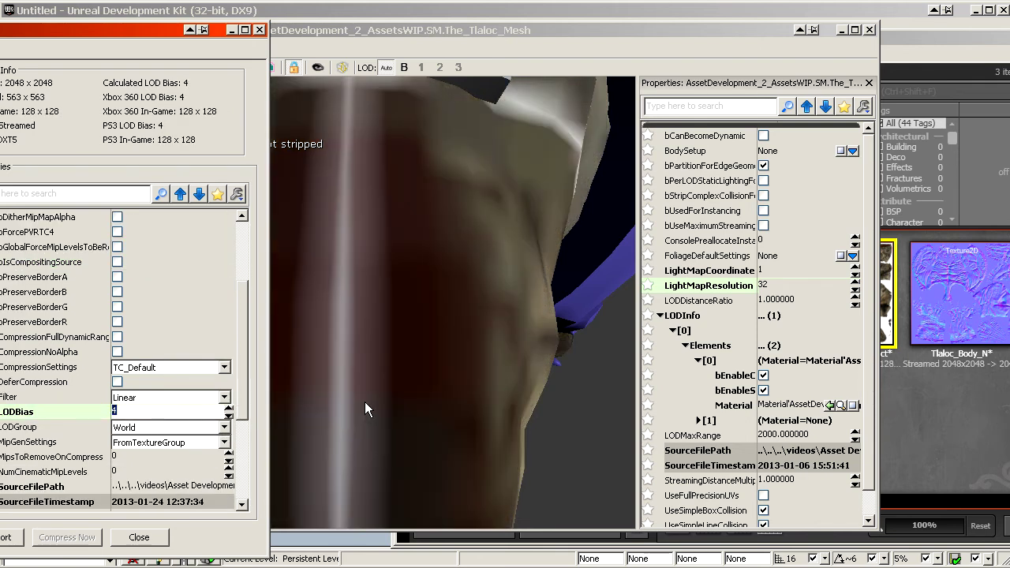
Examine how the reduced texture resolution affects the Tlaloc mesh and its head seam from near and far.
{"action": "right_click_drag", "start_coordinate": [365, 402], "coordinate": [385, 318]}
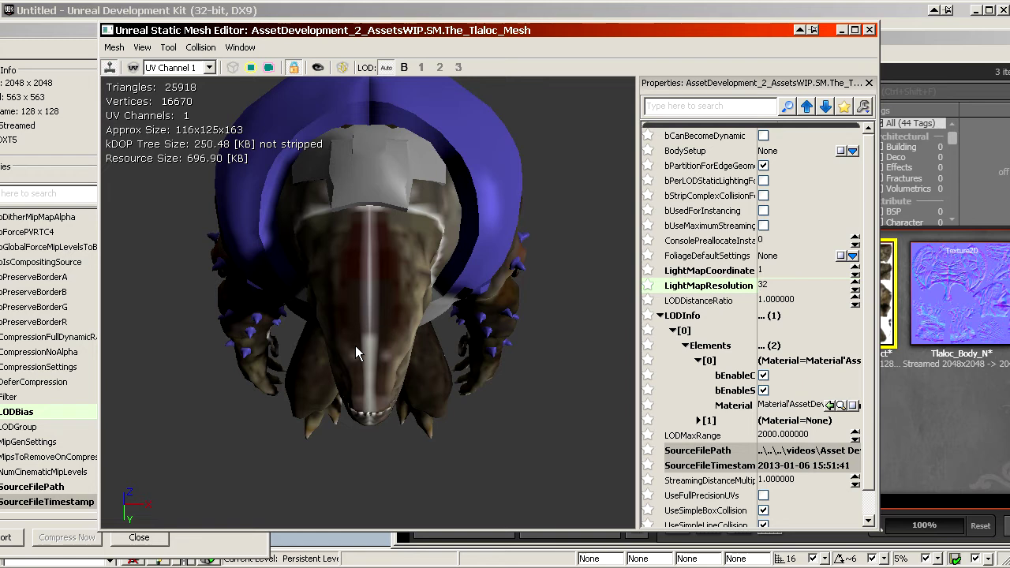
{"action": "left_click_drag", "start_coordinate": [76, 30], "coordinate": [71, 23]}
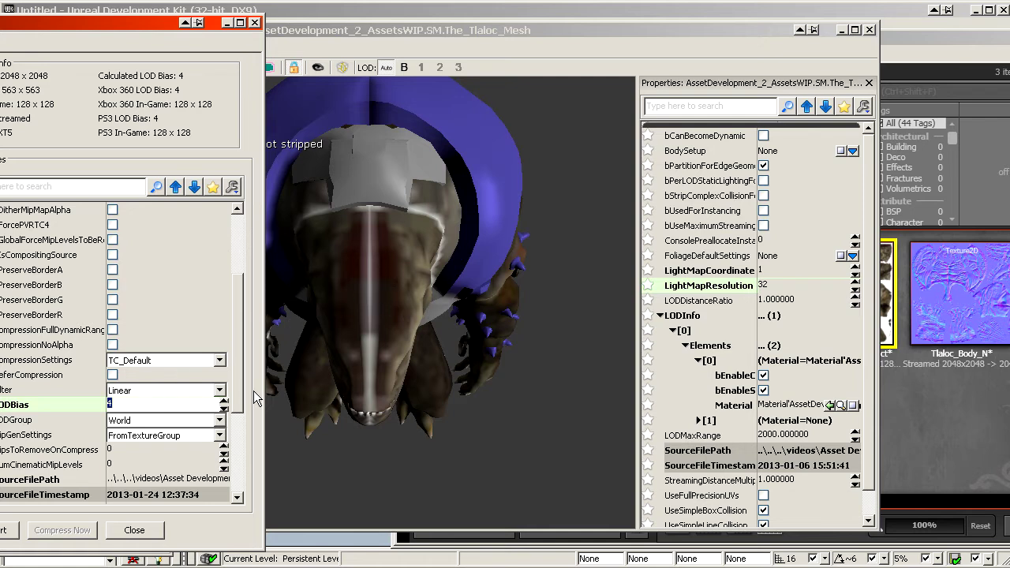
{"action": "left_click_drag", "start_coordinate": [463, 302], "coordinate": [445, 269]}
{"action": "right_click_drag", "start_coordinate": [445, 268], "coordinate": [440, 292]}
{"action": "left_click_drag", "start_coordinate": [440, 292], "coordinate": [436, 274]}
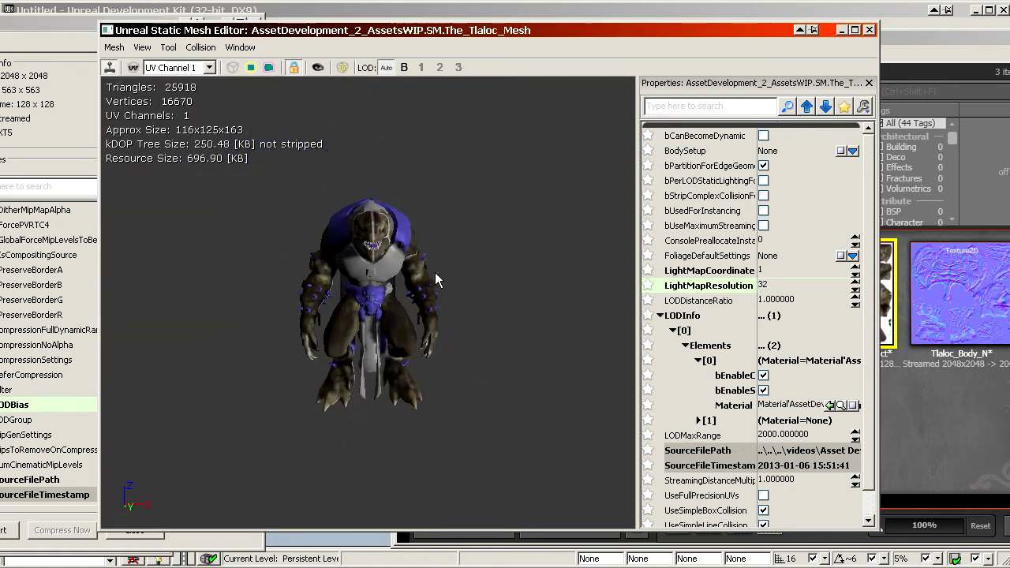
{"action": "right_click_drag", "start_coordinate": [436, 274], "coordinate": [436, 229]}
{"action": "left_click_drag", "start_coordinate": [435, 228], "coordinate": [418, 246]}
{"action": "left_click_drag", "start_coordinate": [364, 169], "coordinate": [410, 254]}
Set the LODBias of Tlaloc_Body_D_Incorrect to 1 and check the texture on the whole mesh.
{"action": "left_click", "coordinate": [4, 436]}
{"action": "left_click", "coordinate": [128, 404]}
{"action": "type", "text": "1"}
{"action": "key", "text": "Return"}
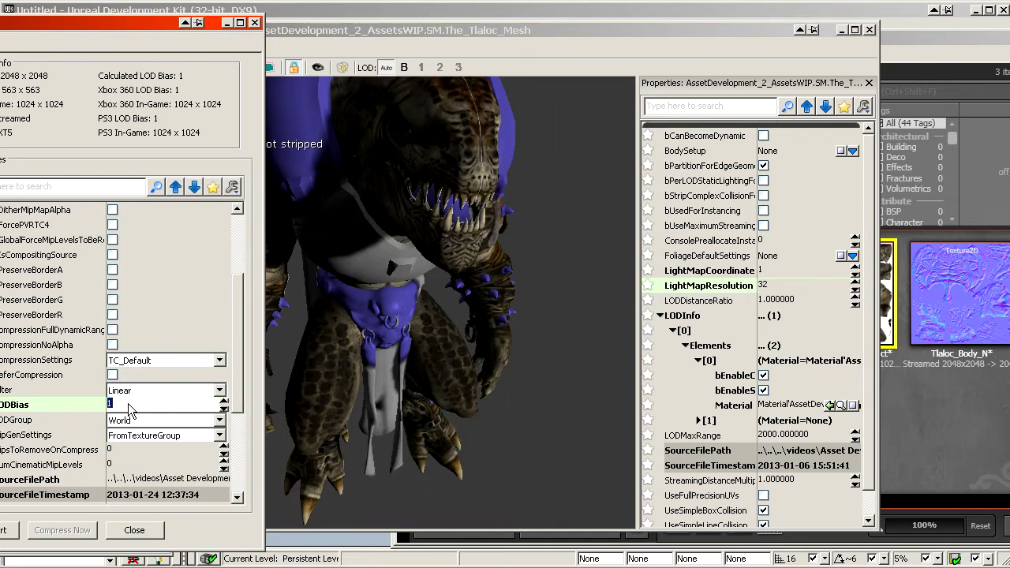
{"action": "left_click_drag", "start_coordinate": [505, 228], "coordinate": [478, 221]}
{"action": "right_click_drag", "start_coordinate": [344, 292], "coordinate": [345, 331]}
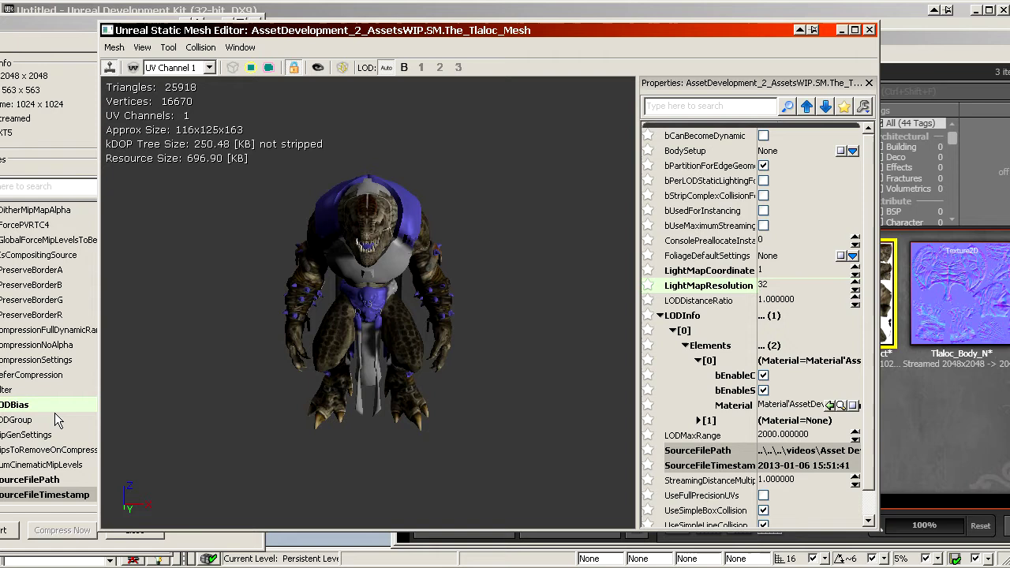
Set the LODBias of Tlaloc_Body_D_Incorrect back to 0.
{"action": "left_click", "coordinate": [55, 412]}
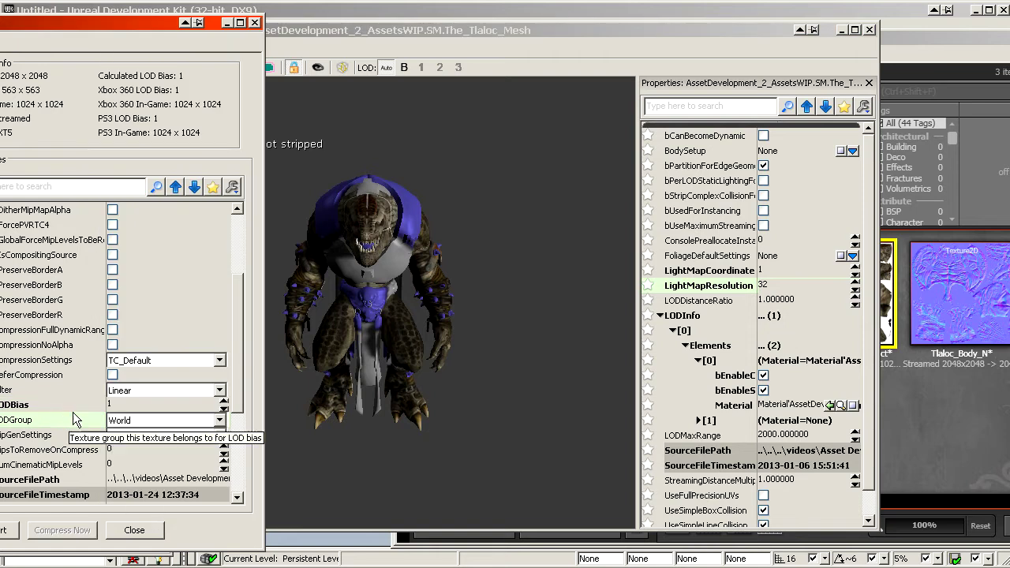
{"action": "left_click", "coordinate": [83, 399]}
{"action": "type", "text": "0"}
{"action": "key", "text": "Return"}
{"action": "left_click", "coordinate": [50, 412]}
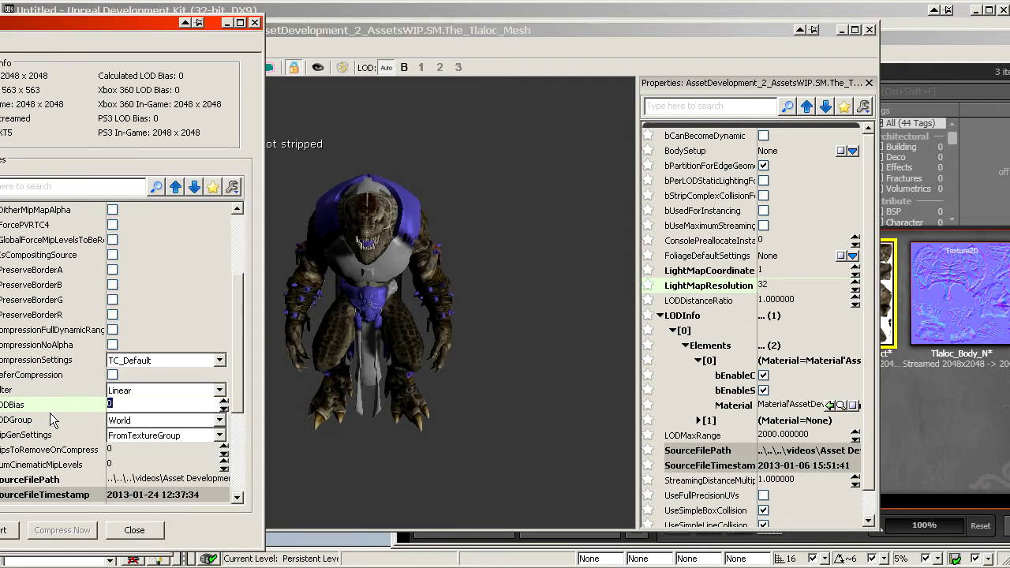
Examine the head seam and body of the Tlaloc mesh at full texture resolution, comparing close and distant views.
{"action": "left_click_drag", "start_coordinate": [419, 258], "coordinate": [419, 304]}
{"action": "right_click_drag", "start_coordinate": [419, 258], "coordinate": [418, 189]}
{"action": "left_click_drag", "start_coordinate": [418, 259], "coordinate": [427, 304]}
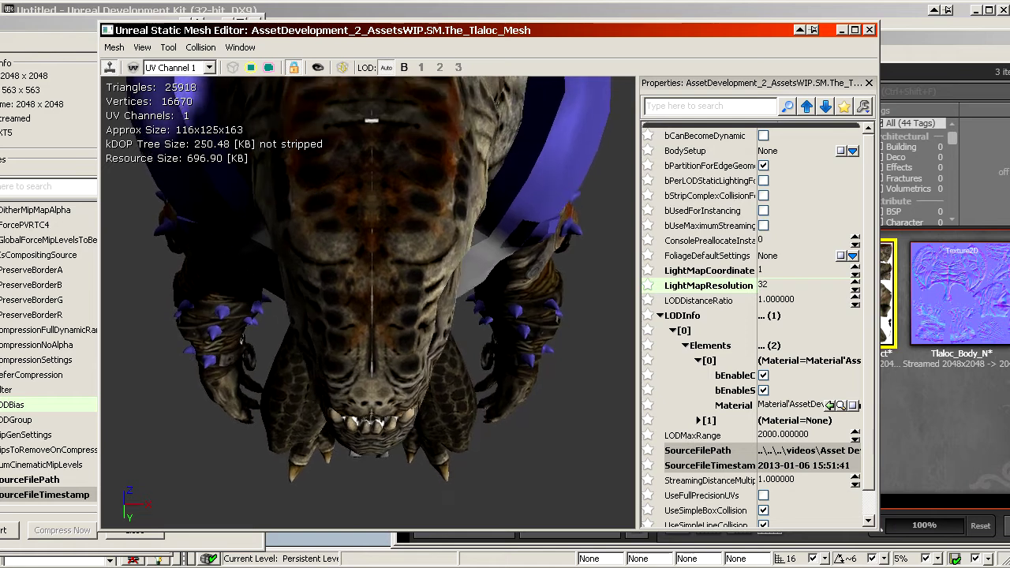
{"action": "right_click_drag", "start_coordinate": [418, 259], "coordinate": [419, 316]}
{"action": "right_click_drag", "start_coordinate": [373, 242], "coordinate": [373, 311]}
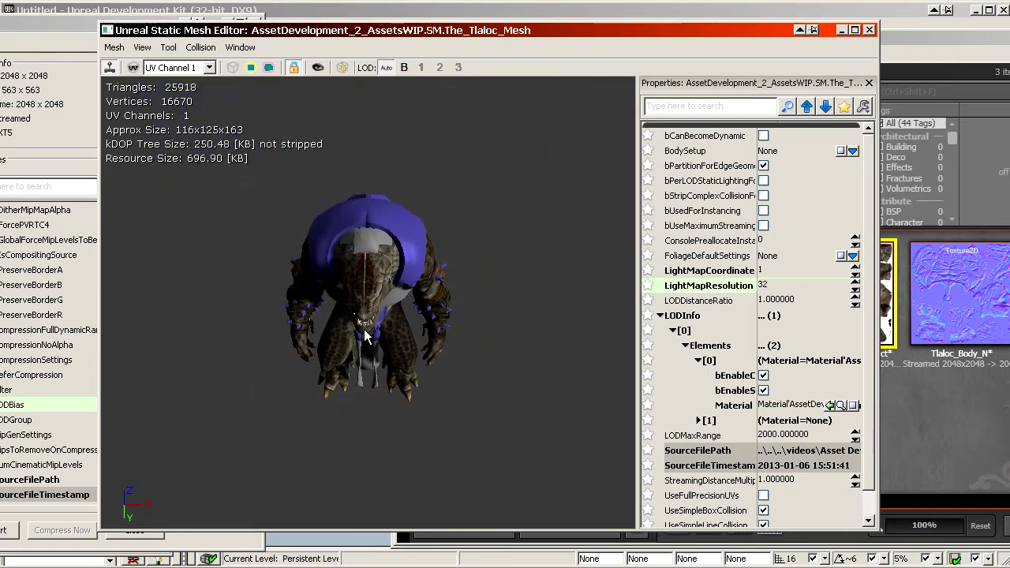
{"action": "left_click_drag", "start_coordinate": [364, 335], "coordinate": [378, 295]}
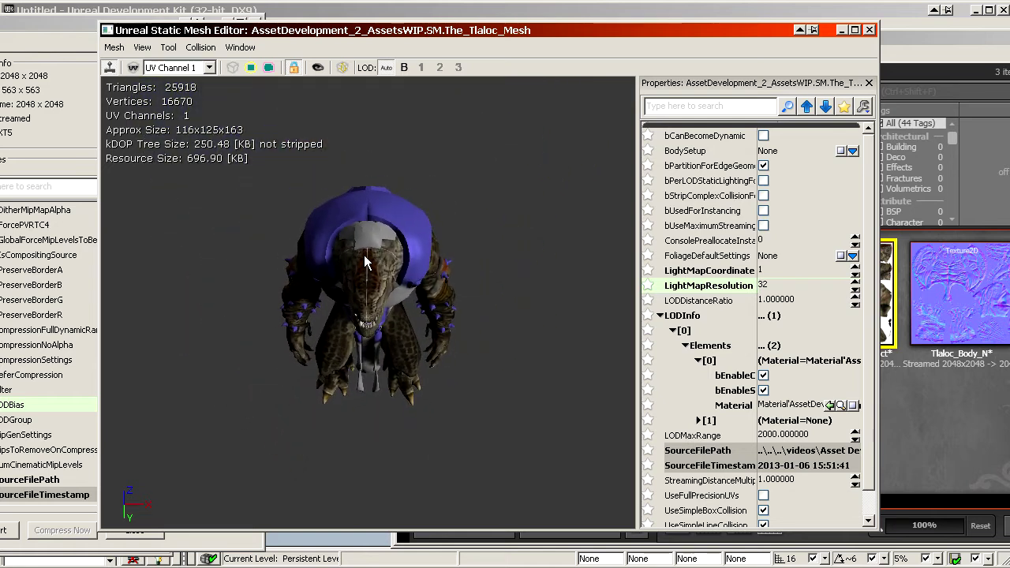
{"action": "right_click_drag", "start_coordinate": [363, 303], "coordinate": [364, 213]}
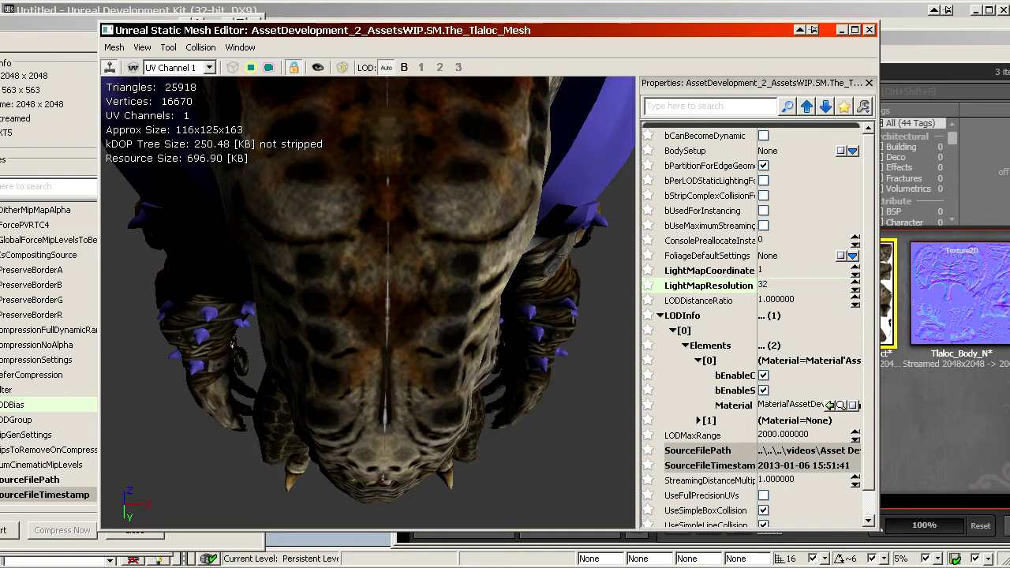
{"action": "right_click_drag", "start_coordinate": [364, 304], "coordinate": [363, 233]}
{"action": "mouse_move", "coordinate": [364, 304]}
{"action": "left_mouse_down"}
{"action": "mouse_move", "coordinate": [434, 272]}
{"action": "mouse_move", "coordinate": [368, 290]}
{"action": "left_mouse_up"}
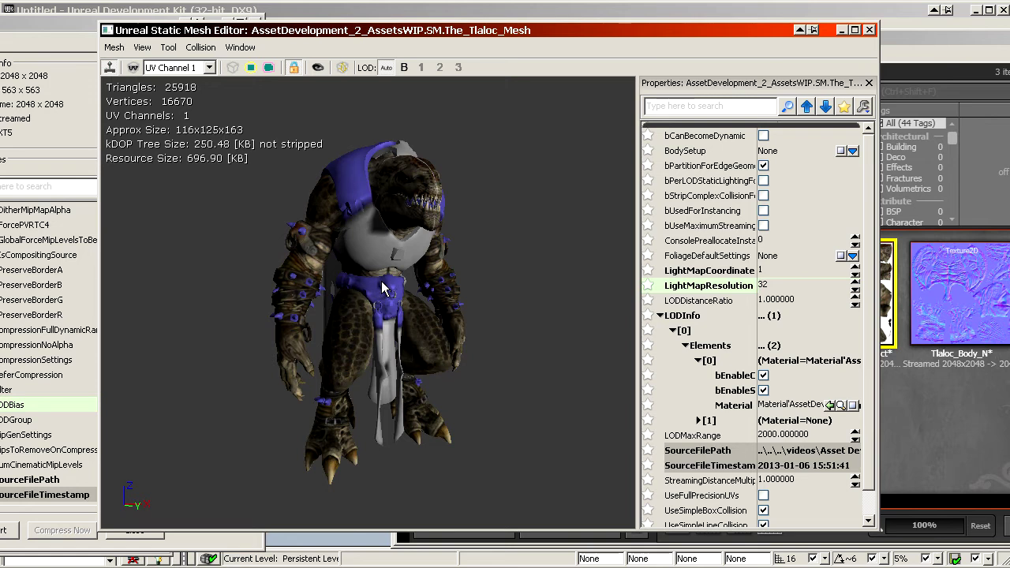
Set the LODBias of Tlaloc_Body_D_Incorrect to 1, then to -1, to compare the resulting in-game resolution.
{"action": "left_click_drag", "start_coordinate": [0, 24], "coordinate": [444, 26]}
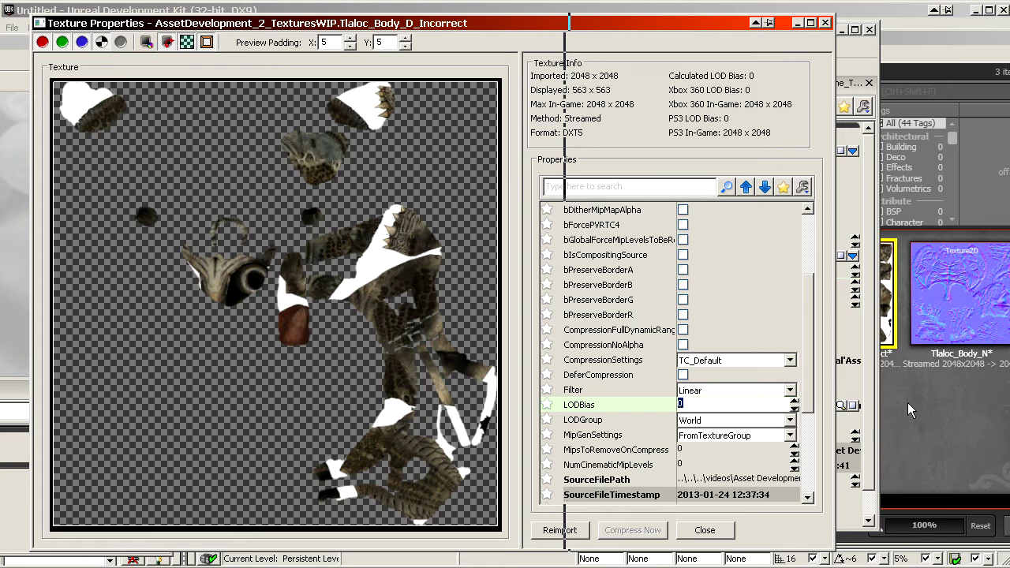
{"action": "type", "text": "1"}
{"action": "key", "text": "Return"}
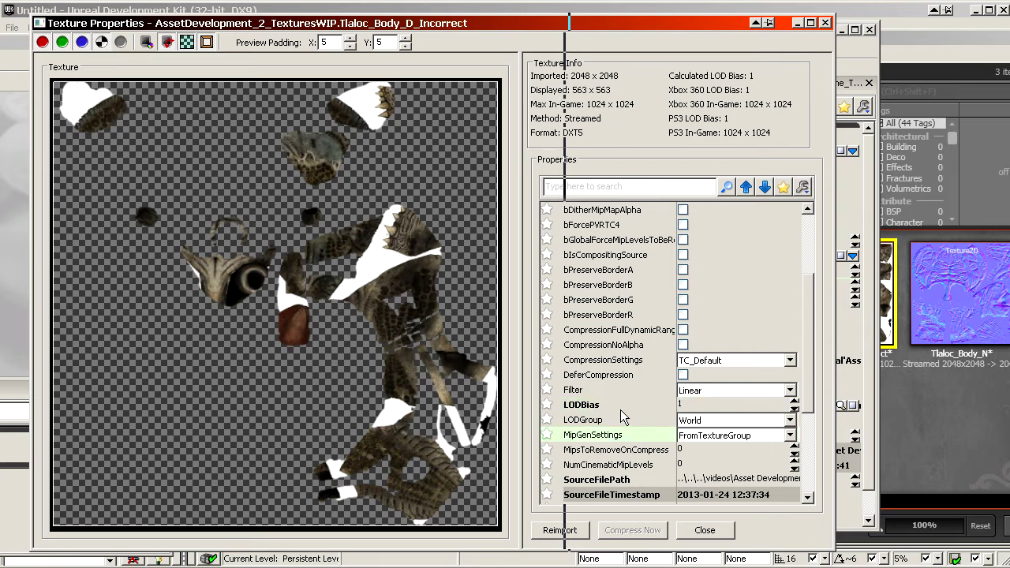
{"action": "type", "text": "-1"}
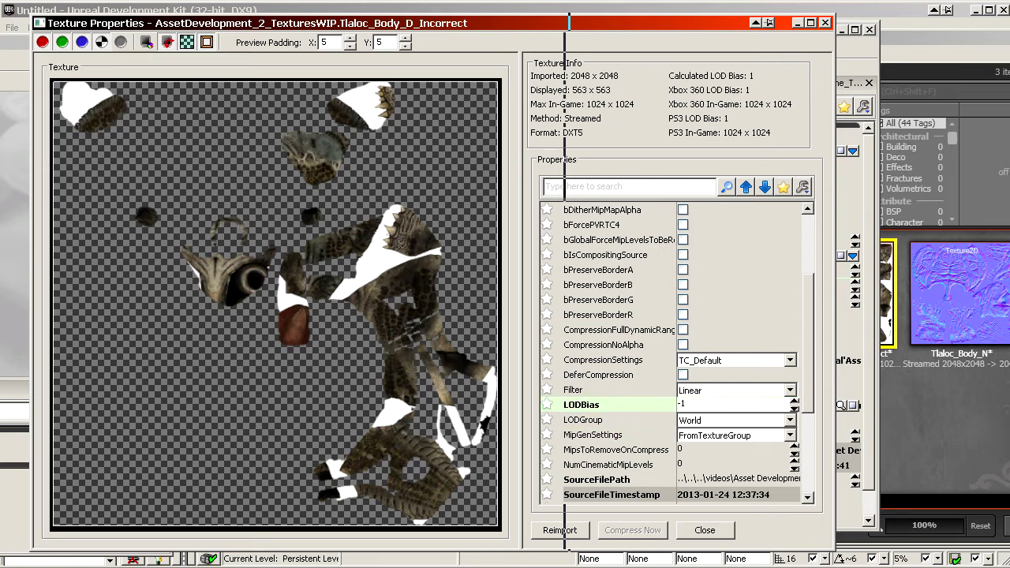
{"action": "key", "text": "Return"}
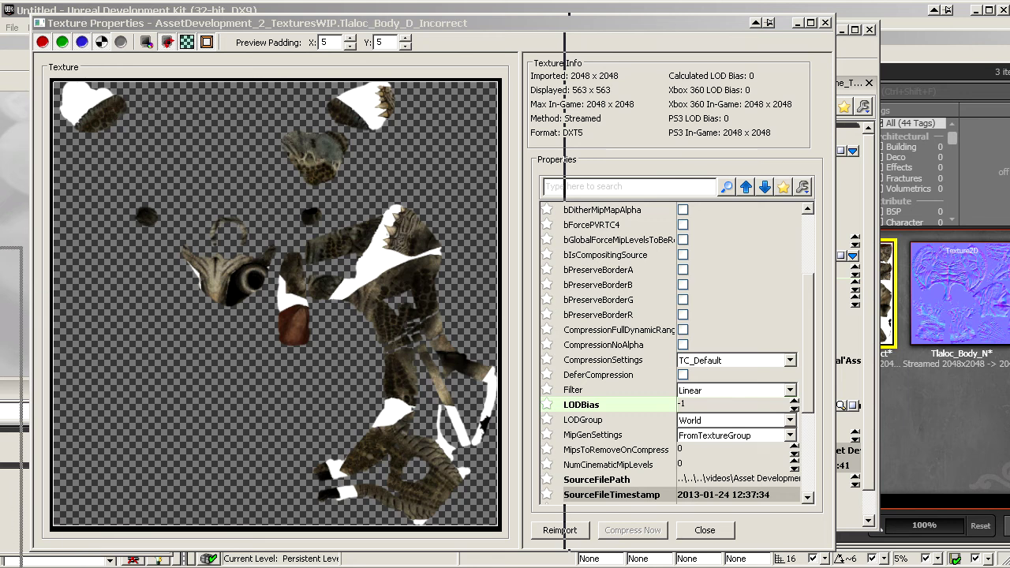
In UDKSystemSettings.ini, set the LODBias of TEXTUREGROUP_Character to 1.
{"action": "left_click_drag", "start_coordinate": [0, 256], "coordinate": [130, 32]}
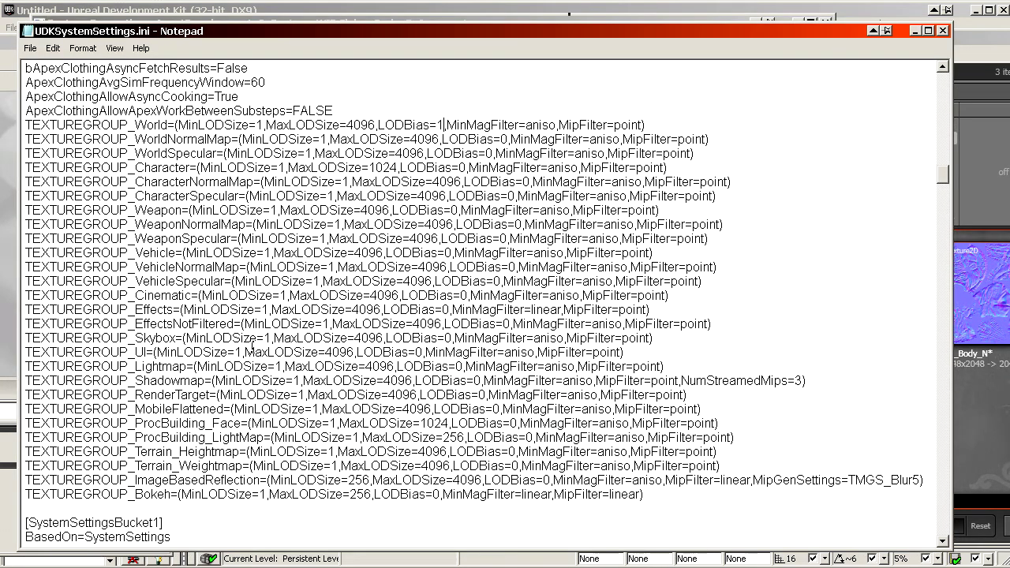
{"action": "scroll", "coordinate": [222, 260], "scroll_direction": "up", "scroll_amount": 1}
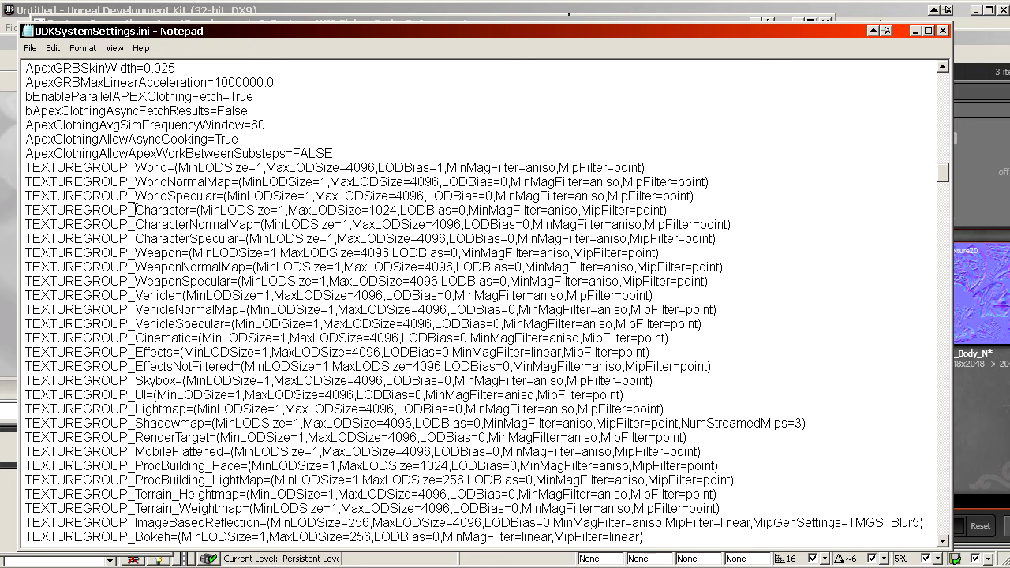
{"action": "double_click", "coordinate": [464, 210]}
{"action": "type", "text": "1"}
{"action": "left_click", "coordinate": [36, 52]}
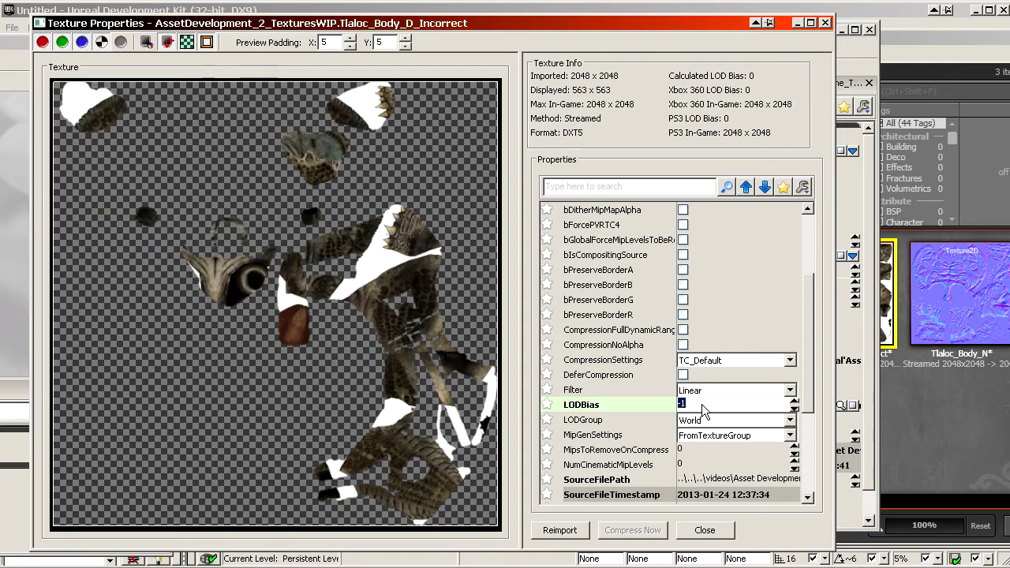
Back in the texture properties of Tlaloc_Body_D_Incorrect, set the LODBias to -2.
{"action": "left_click", "coordinate": [709, 410]}
{"action": "left_click", "coordinate": [632, 416]}
{"action": "left_click", "coordinate": [642, 402]}
{"action": "type", "text": "-"}
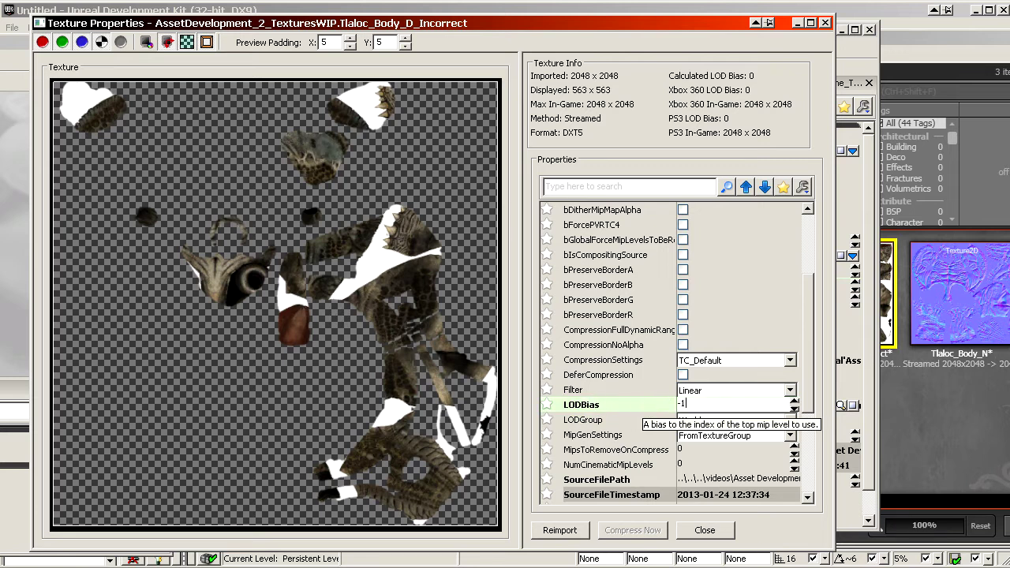
{"action": "type", "text": "1"}
{"action": "key", "text": "BackSpace"}
{"action": "type", "text": "2"}
{"action": "key", "text": "Return"}
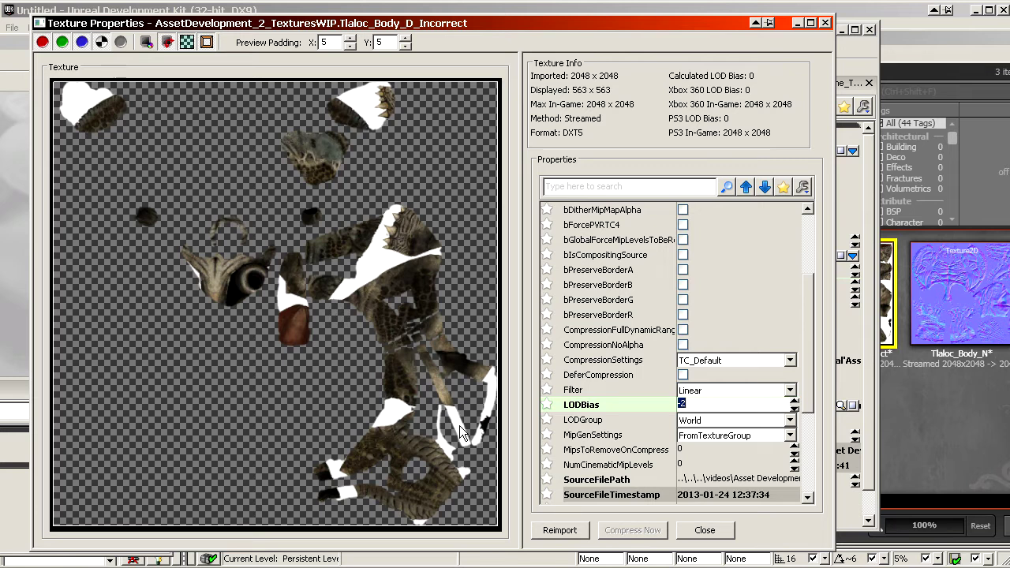
Test LODBias values of -1 and 1 on Tlaloc_Body_D_Incorrect and return it to 0.
{"action": "type", "text": "-1"}
{"action": "key", "text": "Return"}
{"action": "type", "text": "1"}
{"action": "key", "text": "Return"}
{"action": "type", "text": "-1"}
{"action": "key", "text": "Return"}
{"action": "type", "text": "0"}
{"action": "key", "text": "Return"}
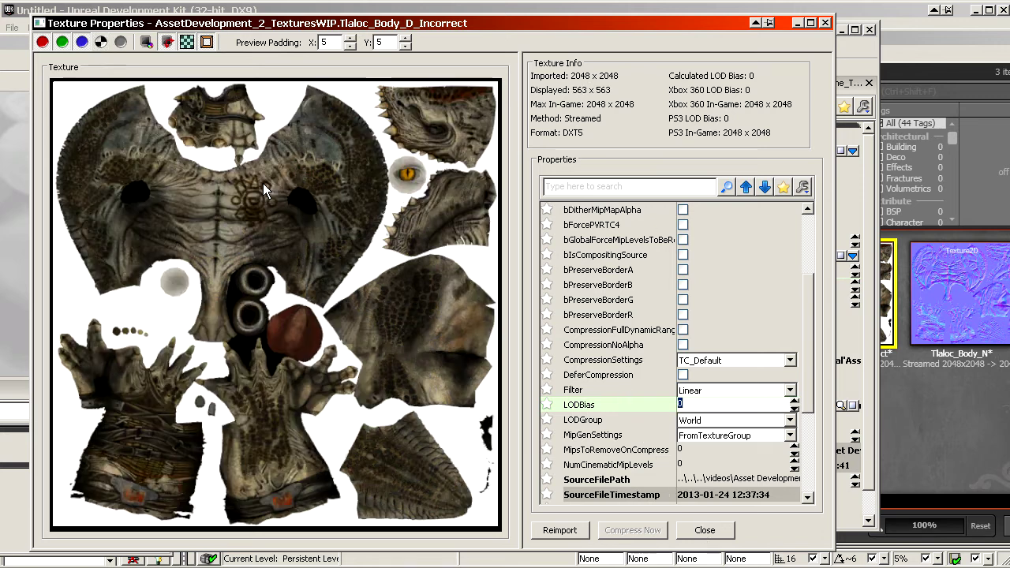
Review the available MipGenSettings options for Tlaloc_Body_D_Incorrect without changing the setting.
{"action": "left_click", "coordinate": [624, 437]}
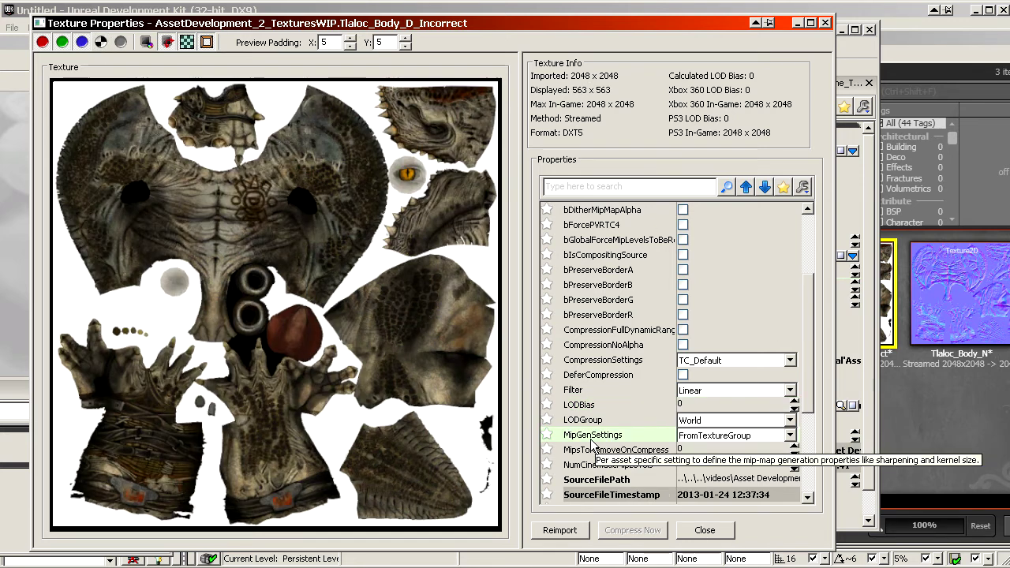
{"action": "left_click", "coordinate": [722, 435]}
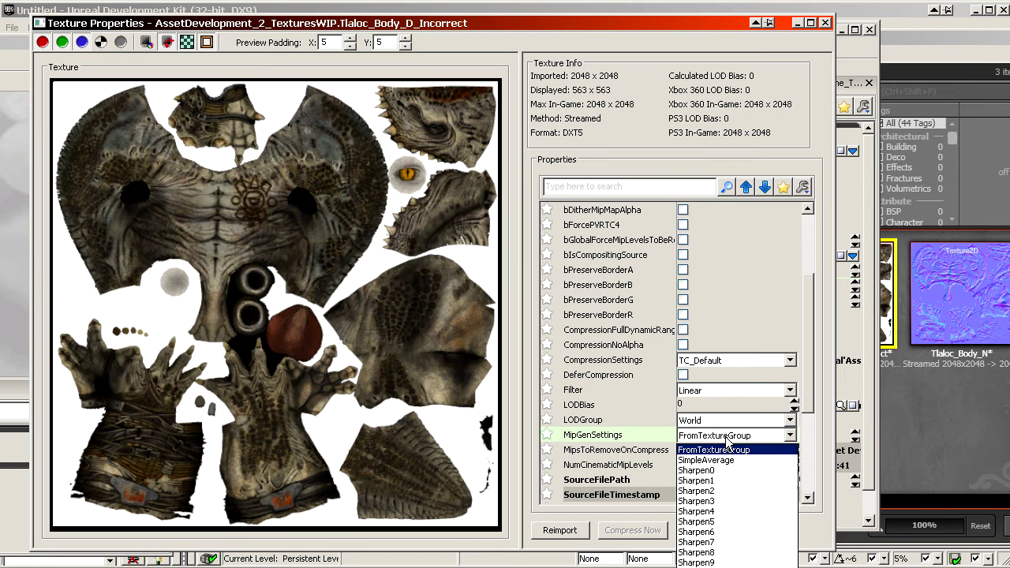
{"action": "left_click", "coordinate": [597, 435]}
Step the LODBias through 1, 2 and 4 to compare the texture's mip levels, and reset it to 0.
{"action": "left_click", "coordinate": [600, 404]}
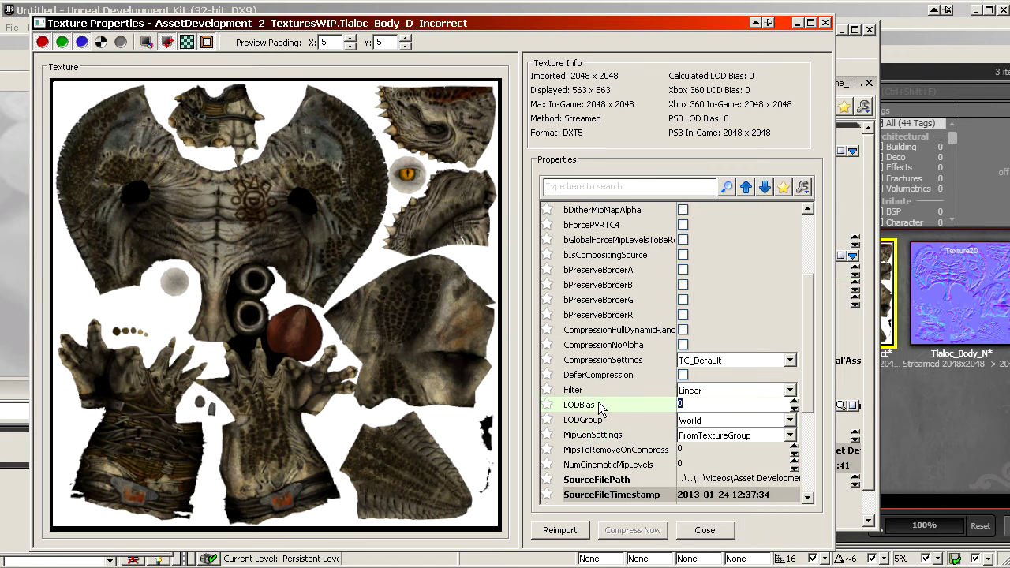
{"action": "type", "text": "1"}
{"action": "key", "text": "Return"}
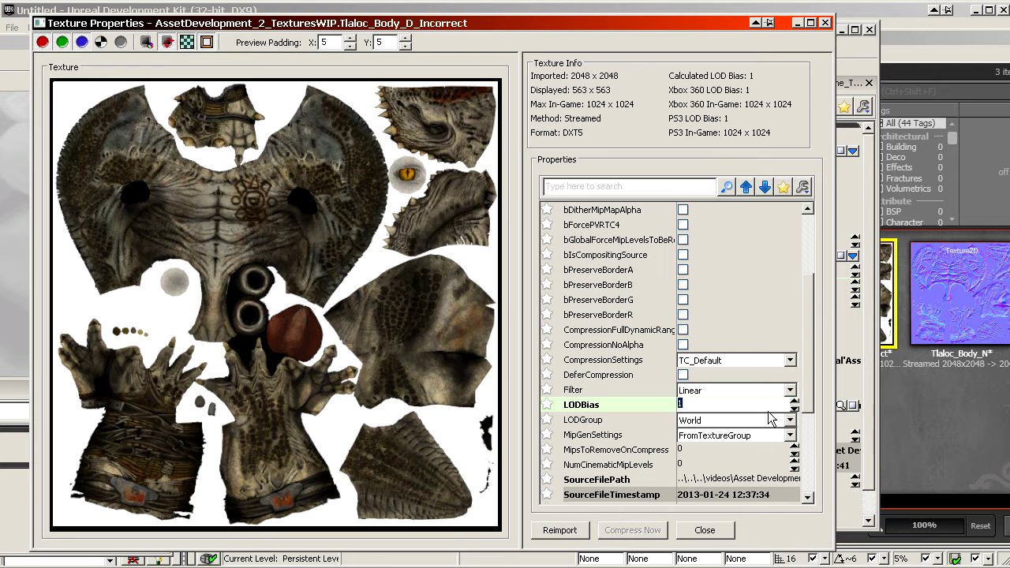
{"action": "type", "text": "2"}
{"action": "key", "text": "Return"}
{"action": "type", "text": "4"}
{"action": "key", "text": "Return"}
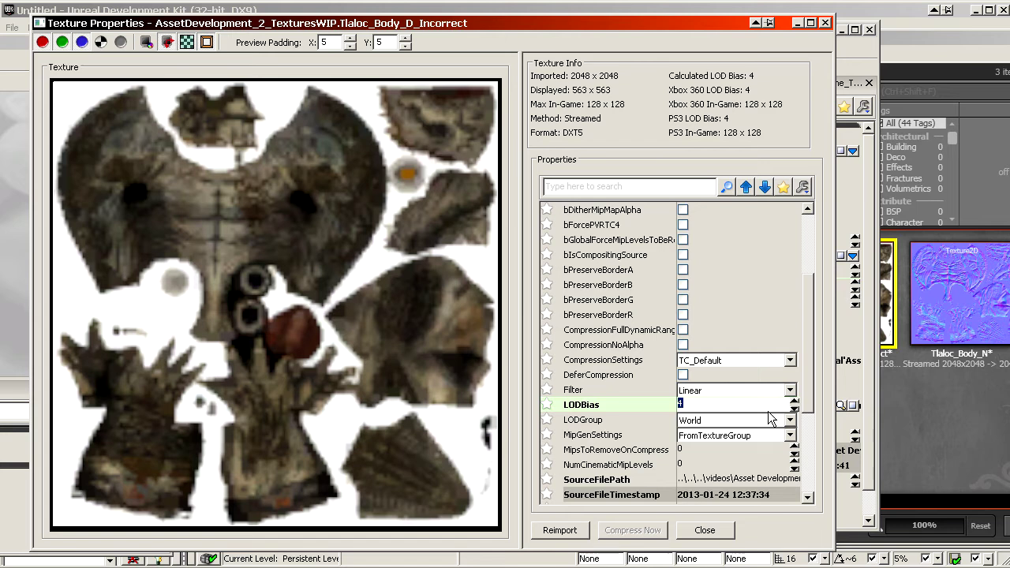
{"action": "type", "text": "0"}
{"action": "key", "text": "Return"}
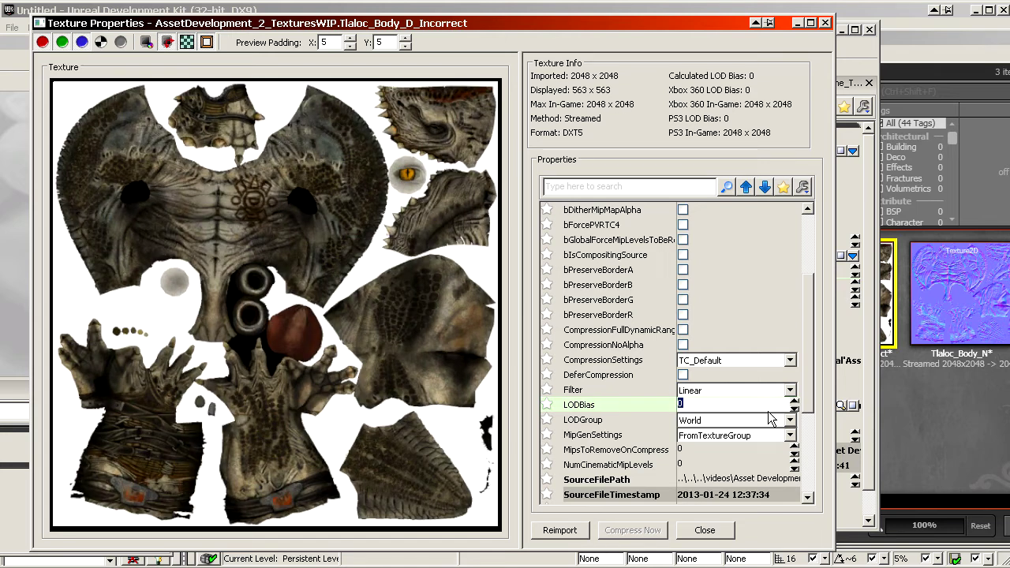
Return to the Unreal editor from Photoshop and reopen the texture properties of Tlaloc_Body_D_Incorrect.
{"action": "left_click", "coordinate": [503, 567]}
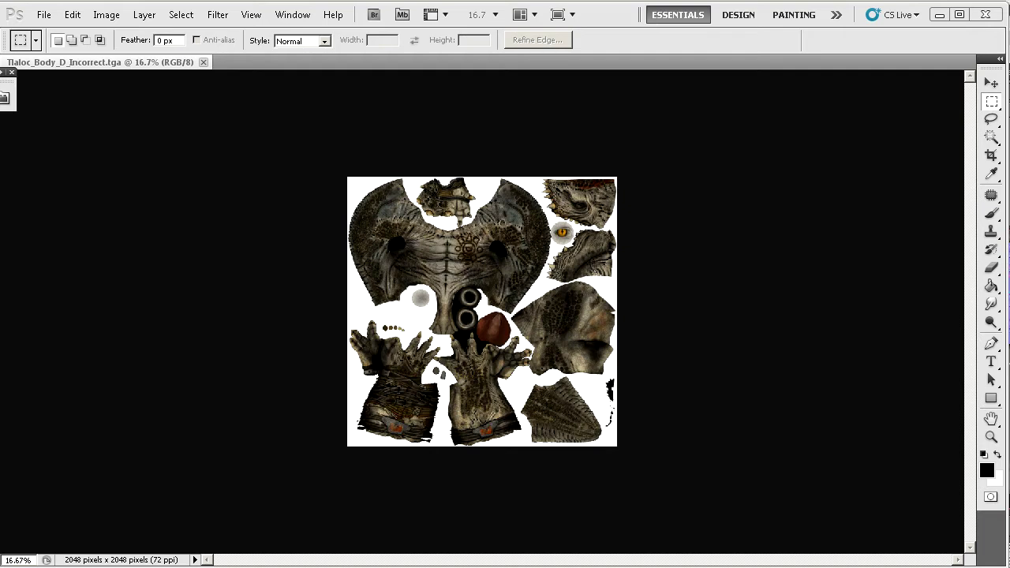
{"action": "key", "text": "alt+Tab"}
{"action": "left_click_drag", "start_coordinate": [630, 37], "coordinate": [426, 17]}
{"action": "double_click", "coordinate": [666, 331]}
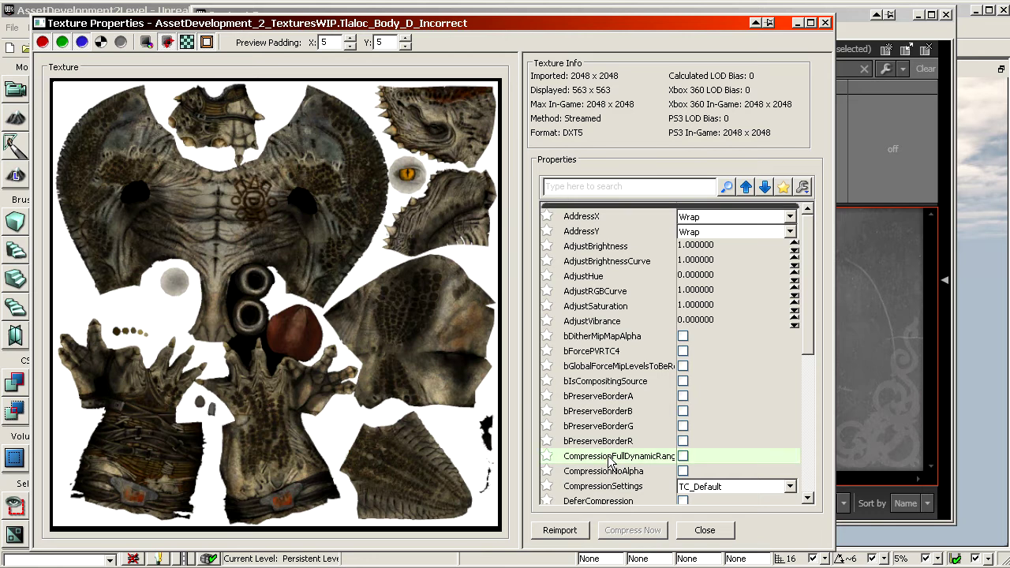
Set the MipGenSettings of Tlaloc_Body_D_Incorrect to NoMipmaps.
{"action": "scroll", "coordinate": [614, 453], "scroll_direction": "down", "scroll_amount": 3}
{"action": "scroll", "coordinate": [613, 453], "scroll_direction": "down", "scroll_amount": 2}
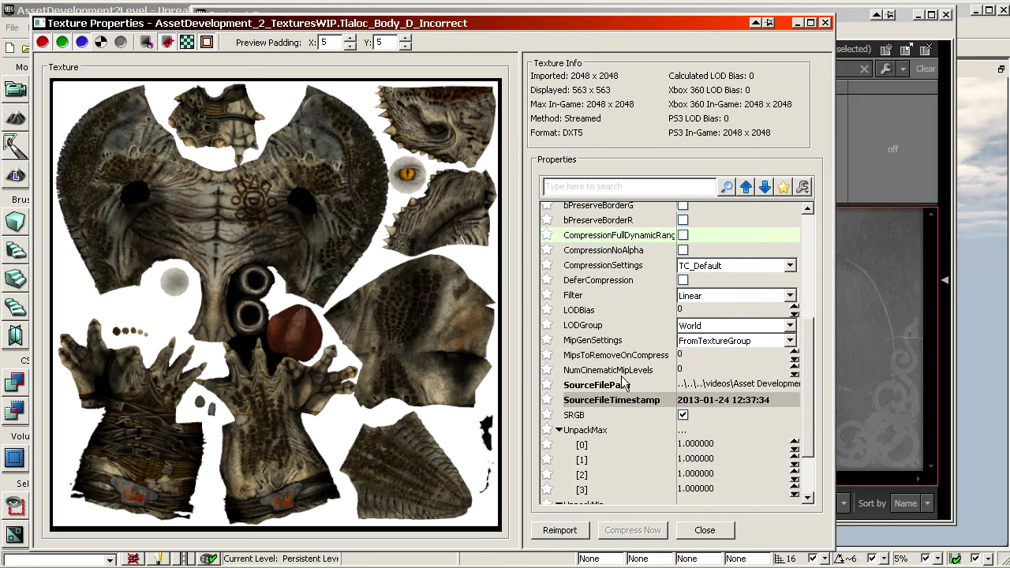
{"action": "left_click", "coordinate": [705, 345]}
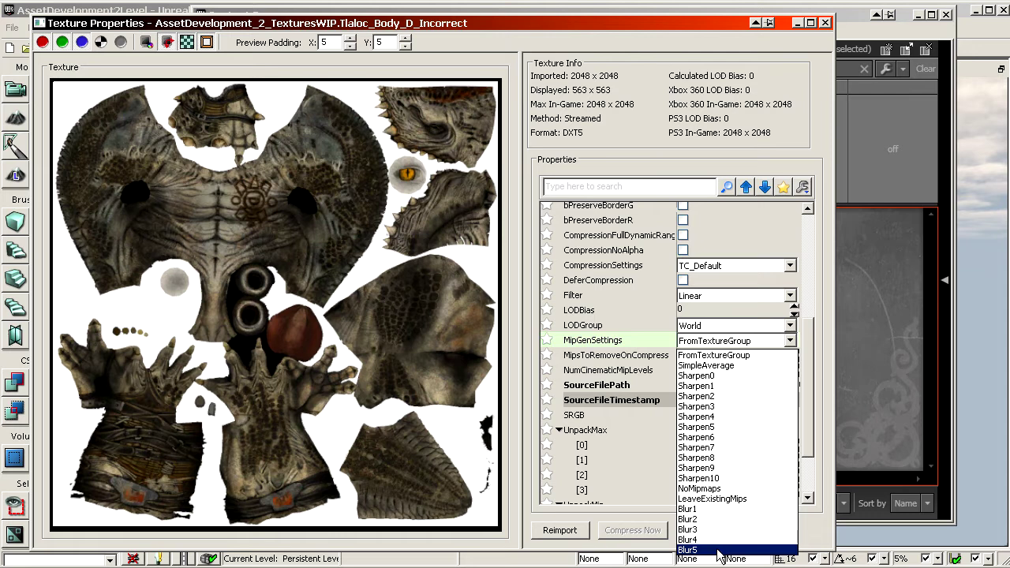
{"action": "left_click", "coordinate": [710, 489]}
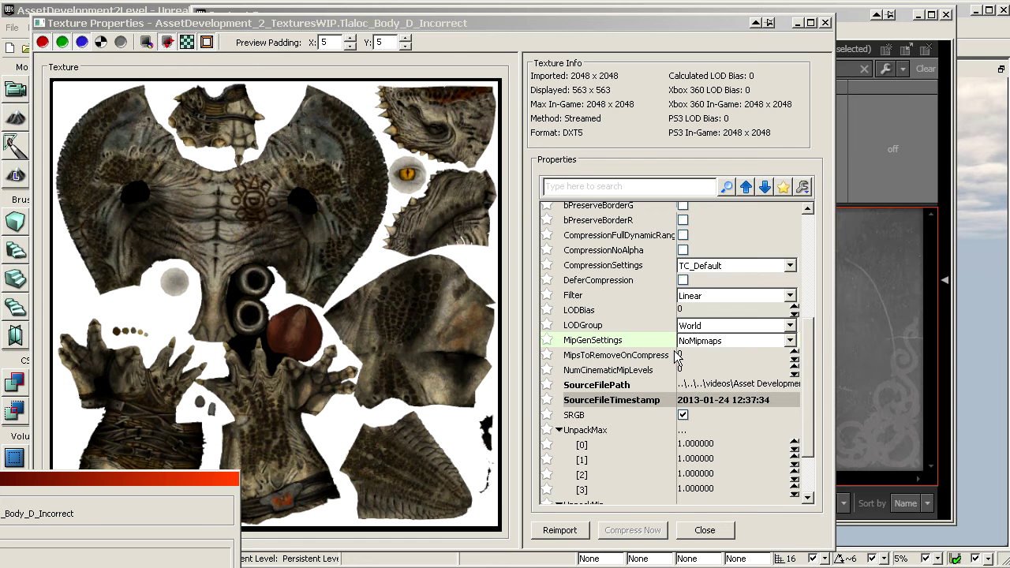
With mipmaps disabled, test LODBias values 4, 2, 3, 5, 8 and 9 on the texture, and reset it to 0.
{"action": "left_click", "coordinate": [653, 311]}
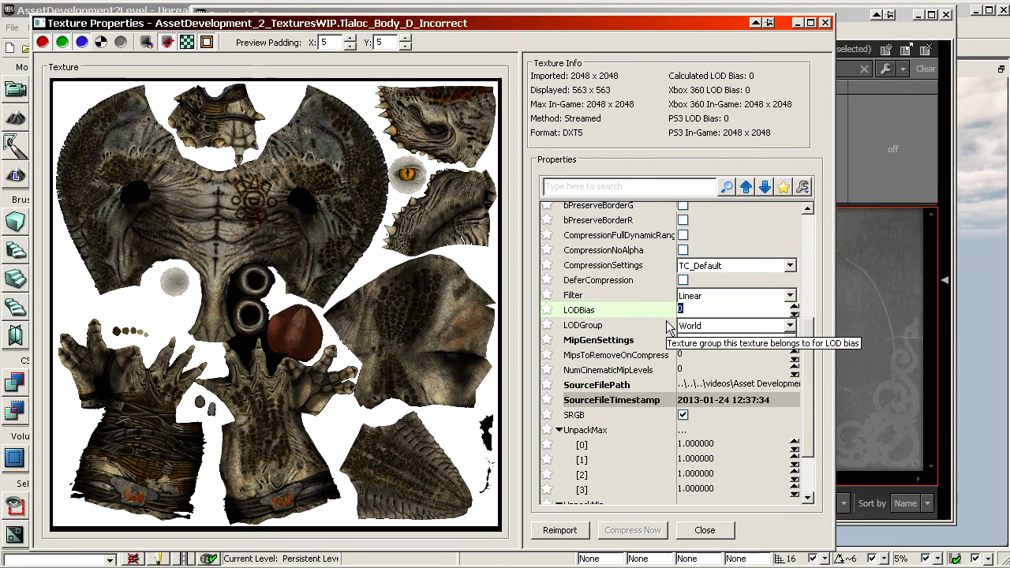
{"action": "type", "text": "4"}
{"action": "key", "text": "Return"}
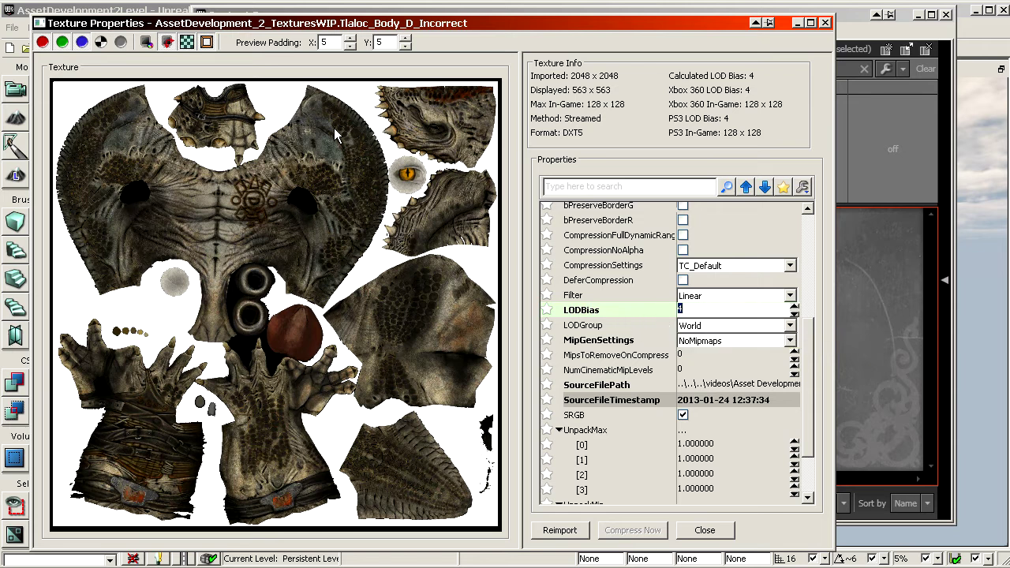
{"action": "type", "text": "2"}
{"action": "key", "text": "Return"}
{"action": "type", "text": "3"}
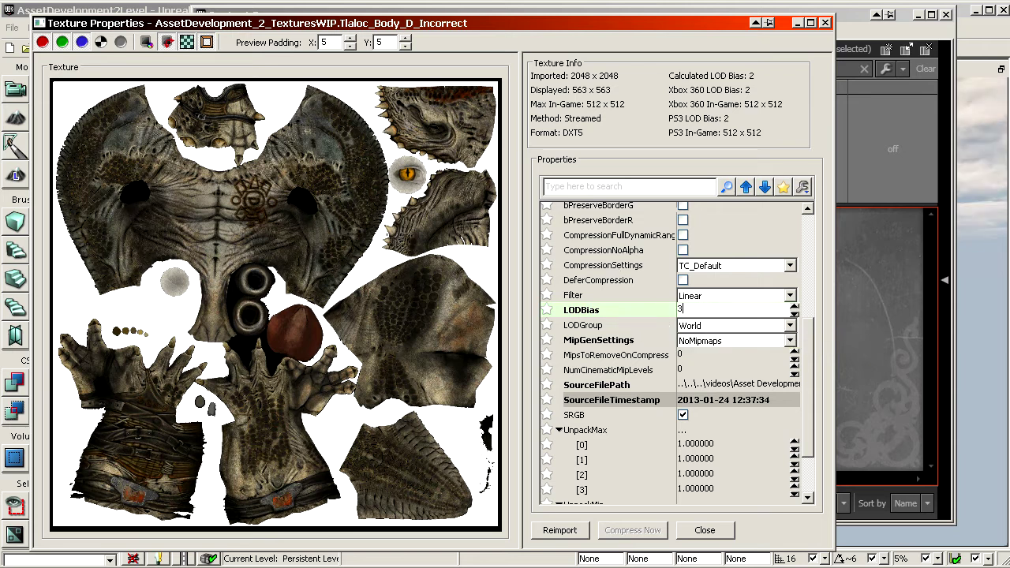
{"action": "key", "text": "Return"}
{"action": "type", "text": "5"}
{"action": "key", "text": "Return"}
{"action": "type", "text": "8"}
{"action": "key", "text": "Return"}
{"action": "type", "text": "9"}
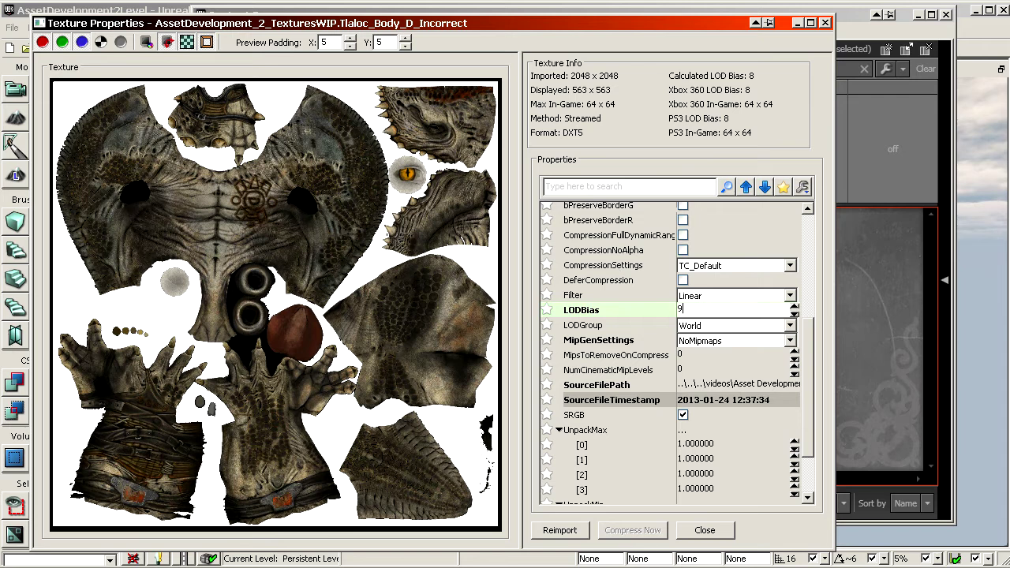
{"action": "key", "text": "Return"}
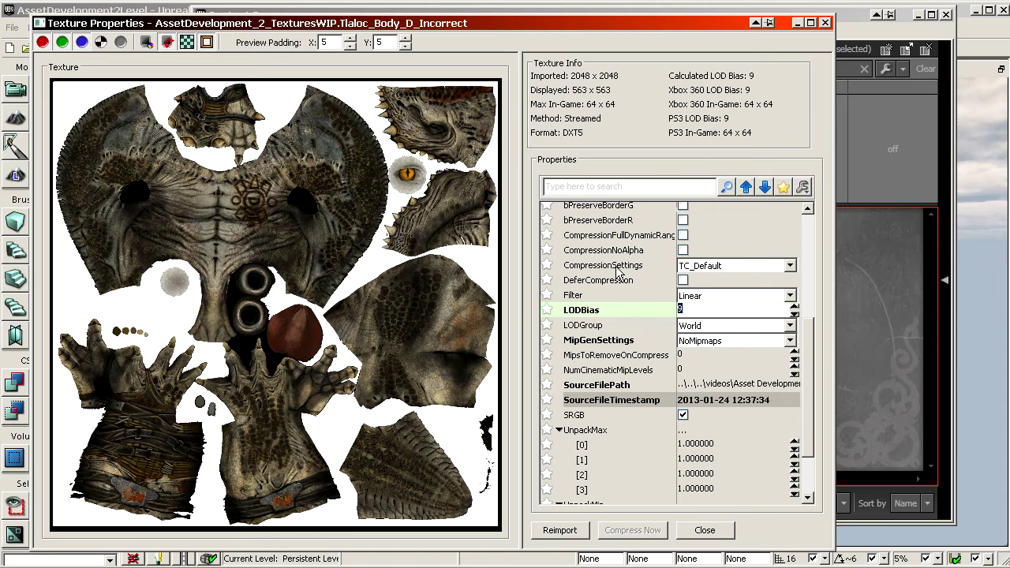
{"action": "key", "text": "Return"}
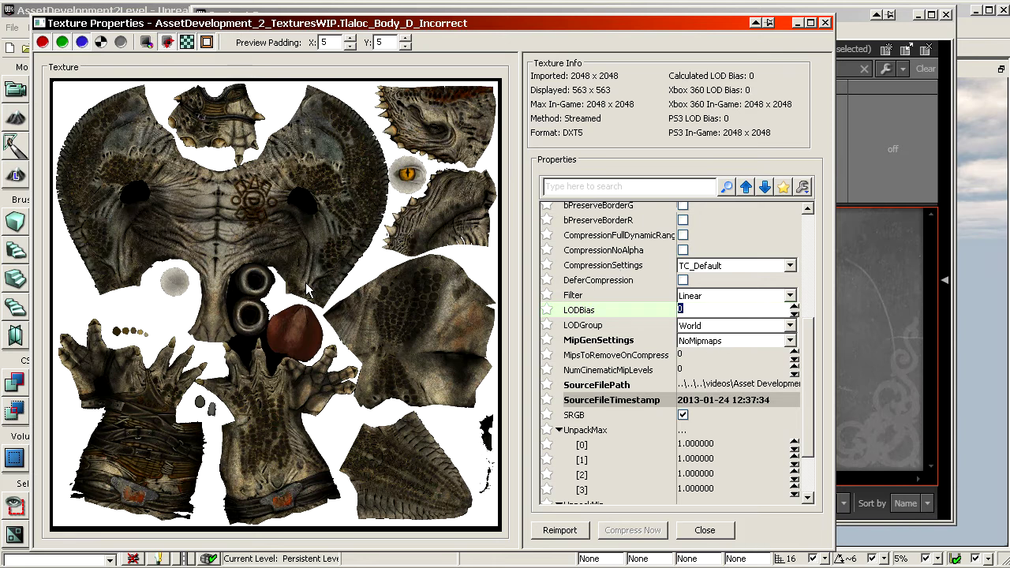
Switch to Photoshop with Tlaloc_Body_D_Incorrect.tga and locate the NVIDIA Tools filter and the file-saving commands.
{"action": "left_click", "coordinate": [707, 345]}
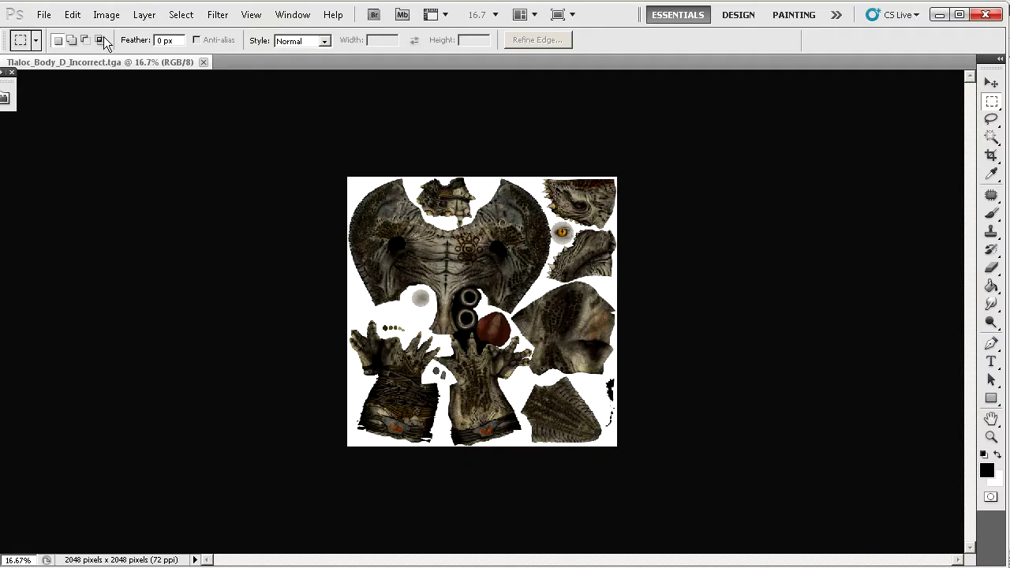
{"action": "left_click", "coordinate": [42, 14]}
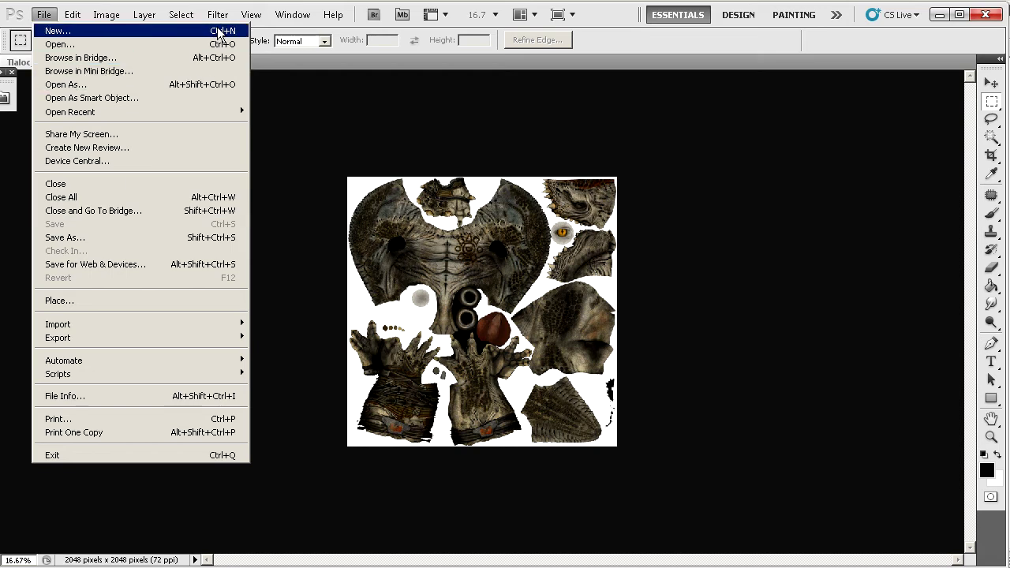
{"action": "mouse_move", "coordinate": [218, 12]}
{"action": "mouse_move", "coordinate": [254, 340]}
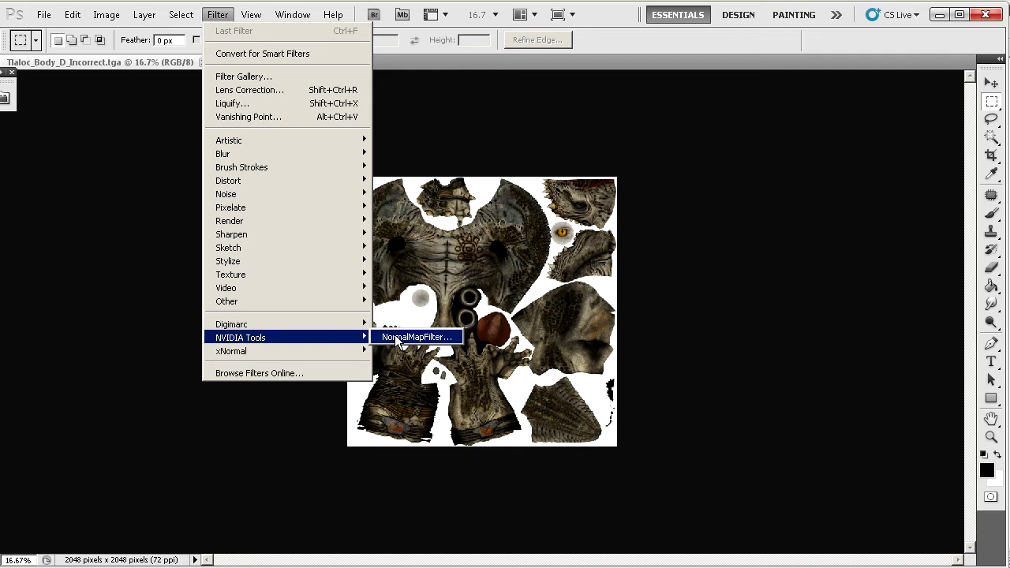
{"action": "left_click", "coordinate": [43, 14]}
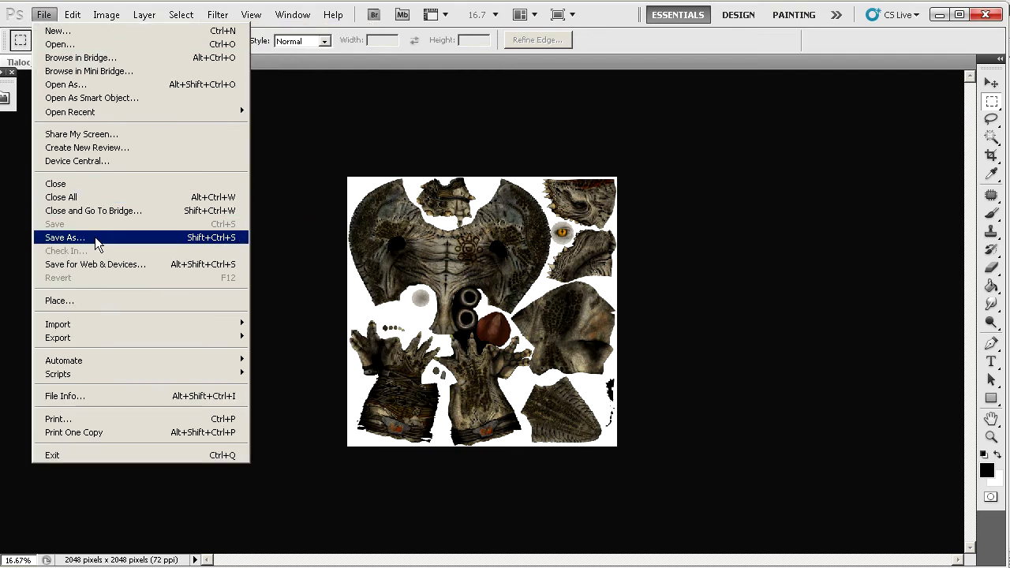
{"action": "left_click", "coordinate": [291, 493]}
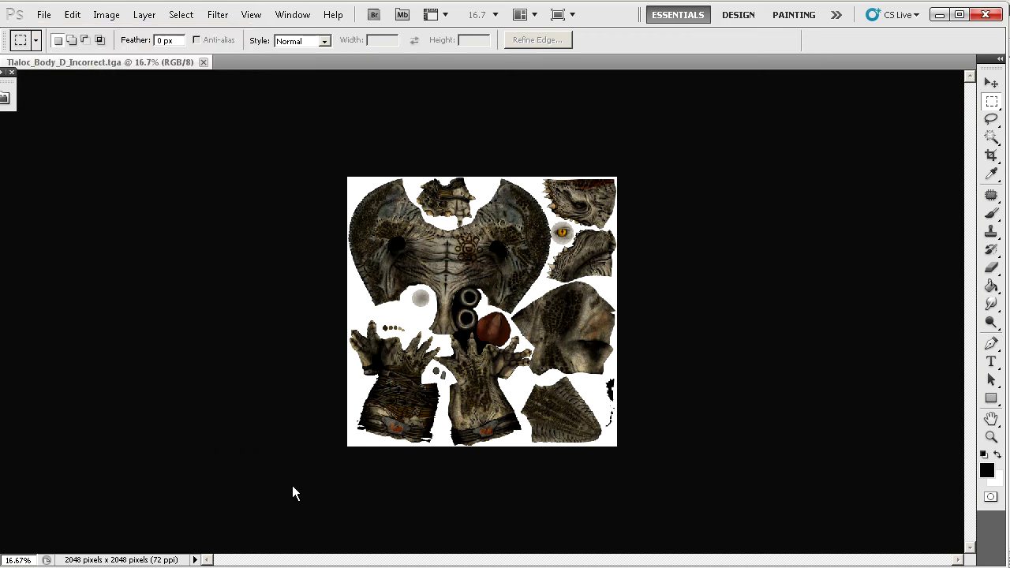
Open the NVIDIA dds save options for Tlaloc_Body_D_Incorrect, preview its generated MIP maps in 2D, and cancel the export.
{"action": "left_click", "coordinate": [41, 15]}
{"action": "left_click", "coordinate": [76, 240]}
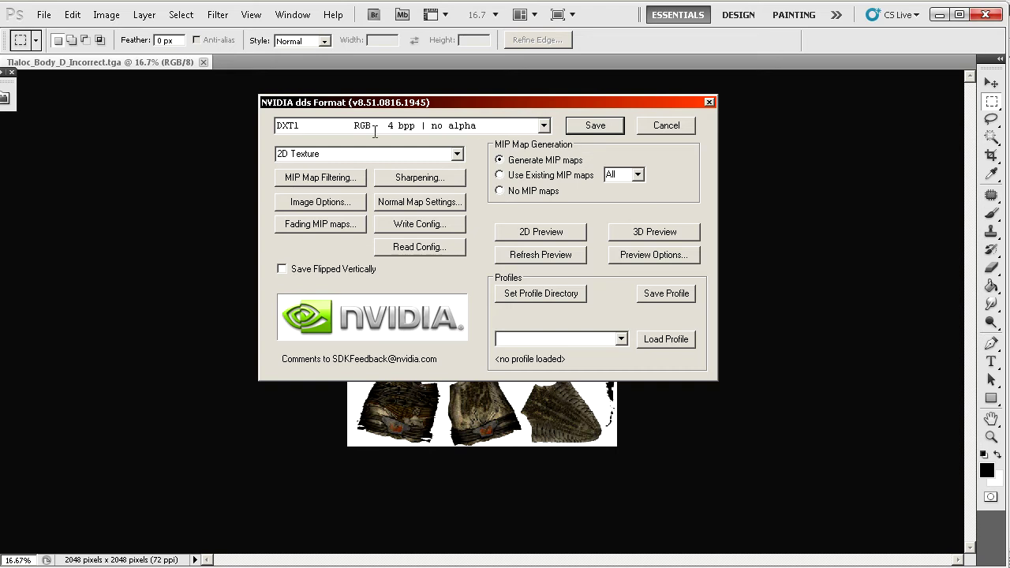
{"action": "left_click", "coordinate": [548, 233]}
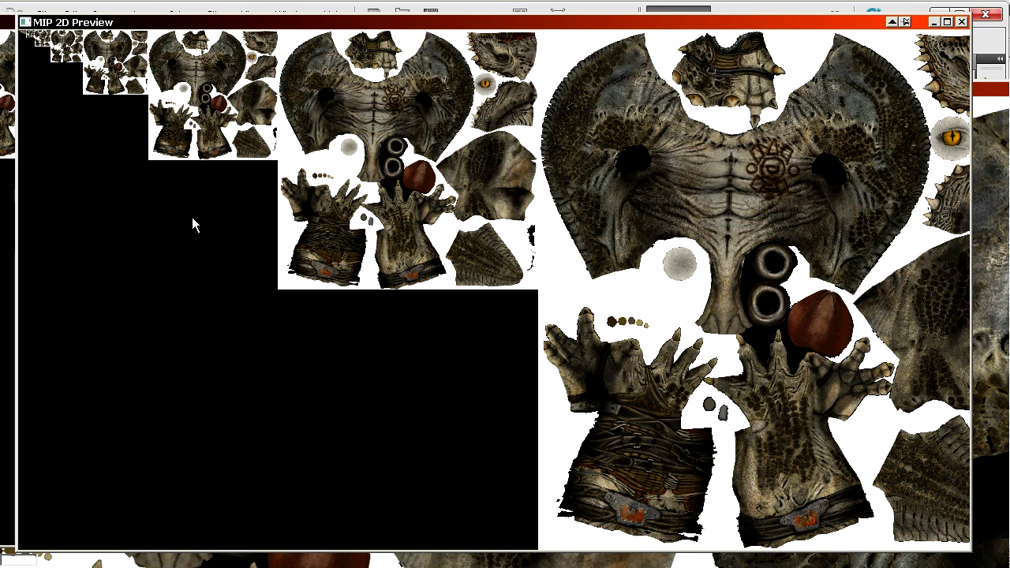
{"action": "left_click", "coordinate": [961, 22]}
{"action": "left_click", "coordinate": [709, 102]}
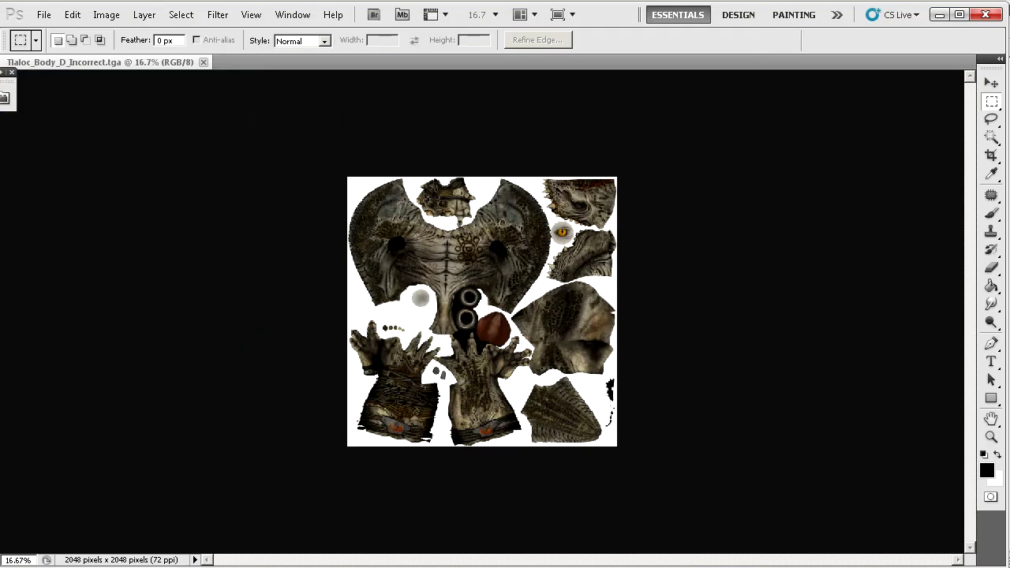
Switch to UDK, import the Fence texture into the AssetDevelopment_2_TexturesWIP package, and close its properties.
{"action": "left_click", "coordinate": [939, 14]}
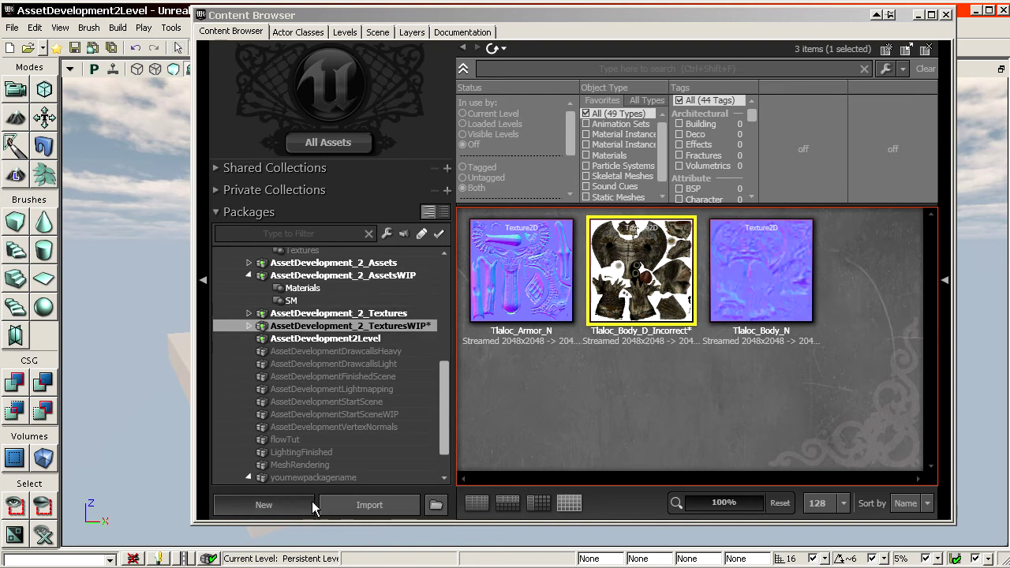
{"action": "left_click", "coordinate": [370, 506]}
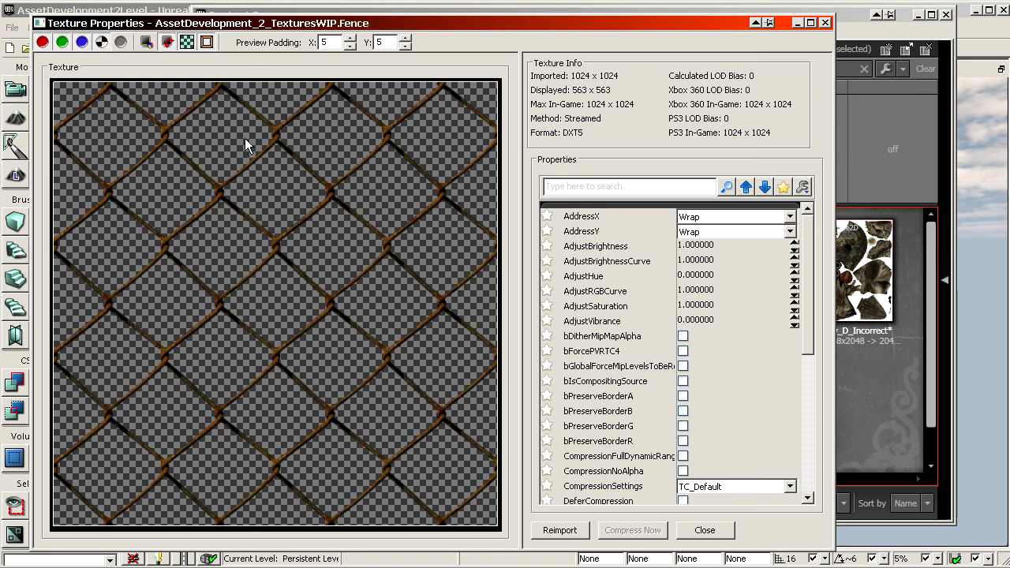
{"action": "left_click", "coordinate": [704, 529]}
Open Testing_Mat from the Materials group of AssetDevelopment_2_AssetsWIP and add a Texture Sample using the Fence texture.
{"action": "left_click", "coordinate": [346, 289]}
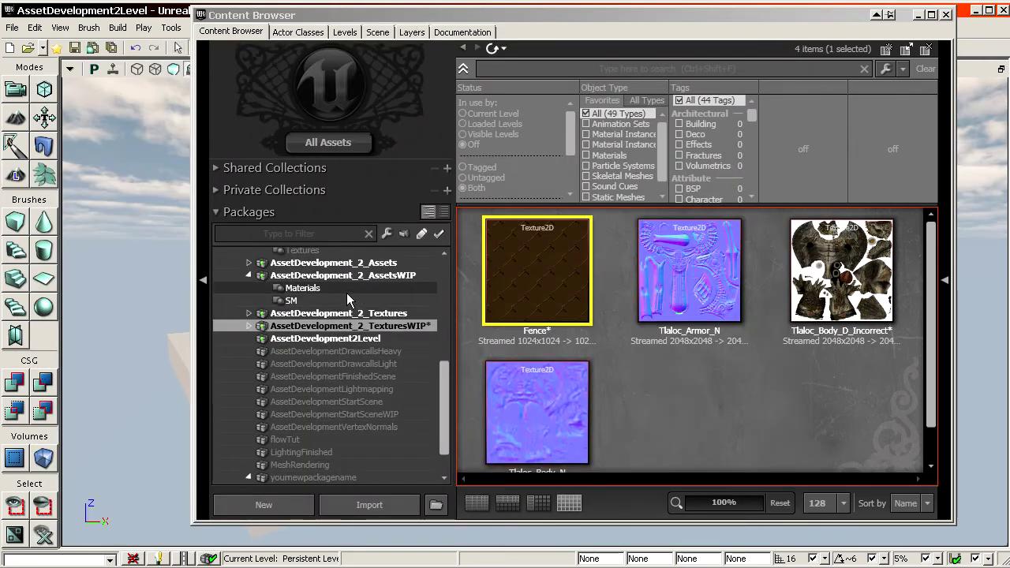
{"action": "double_click", "coordinate": [555, 272]}
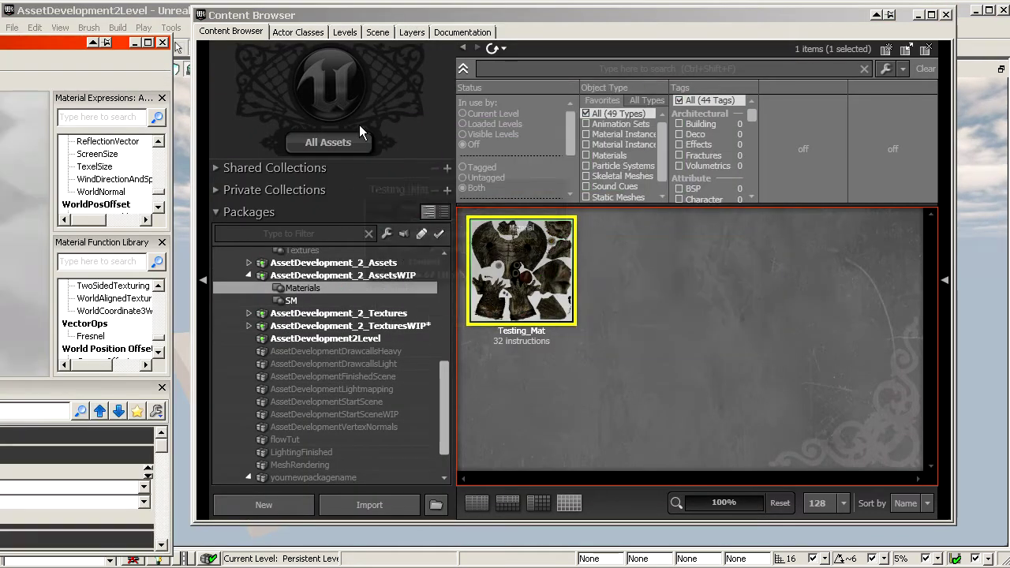
{"action": "left_click", "coordinate": [347, 326]}
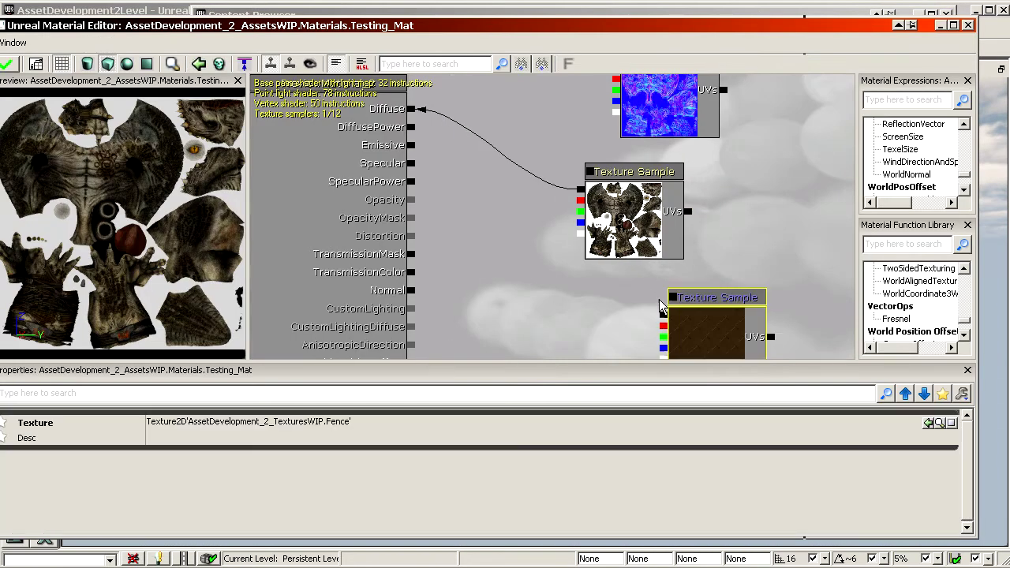
Add a Multiply node, feed it a new Constant and the Fence sample's colour, and connect it to Diffuse.
{"action": "left_click", "coordinate": [665, 288]}
{"action": "left_click", "coordinate": [519, 267]}
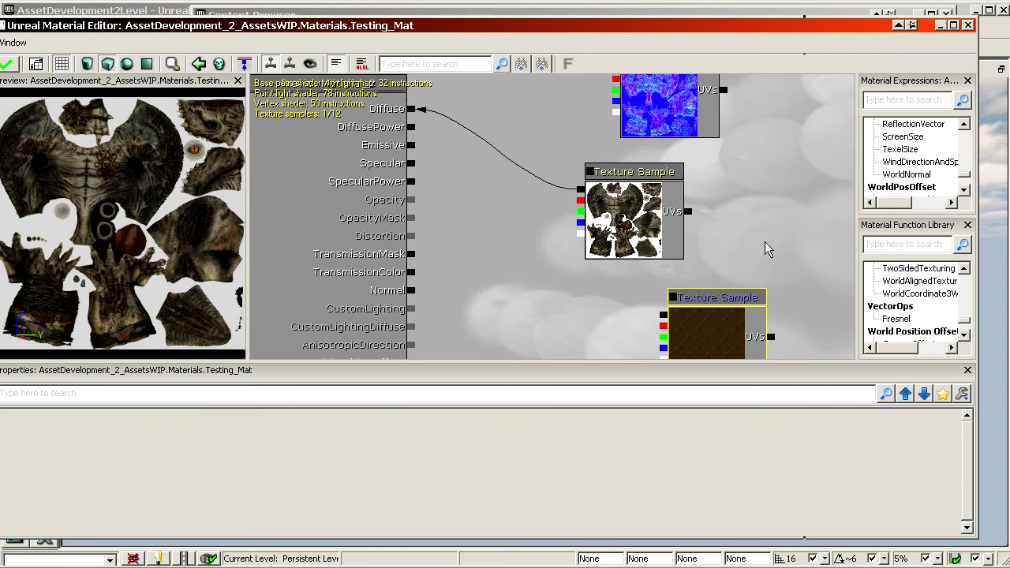
{"action": "left_click", "coordinate": [746, 158]}
{"action": "left_click_drag", "start_coordinate": [742, 179], "coordinate": [663, 316]}
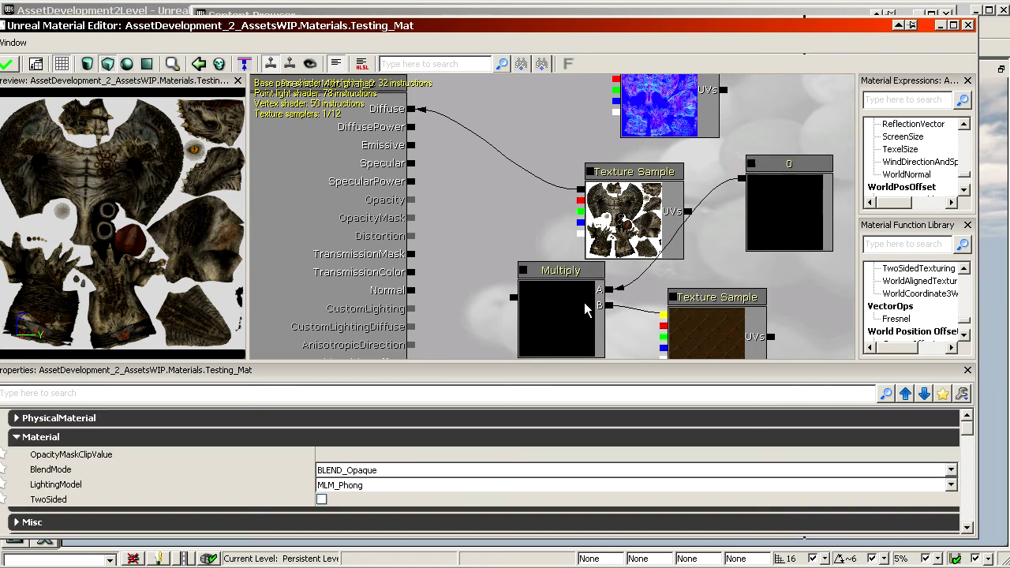
{"action": "left_click_drag", "start_coordinate": [512, 298], "coordinate": [435, 135]}
{"action": "left_click_drag", "start_coordinate": [418, 112], "coordinate": [416, 110]}
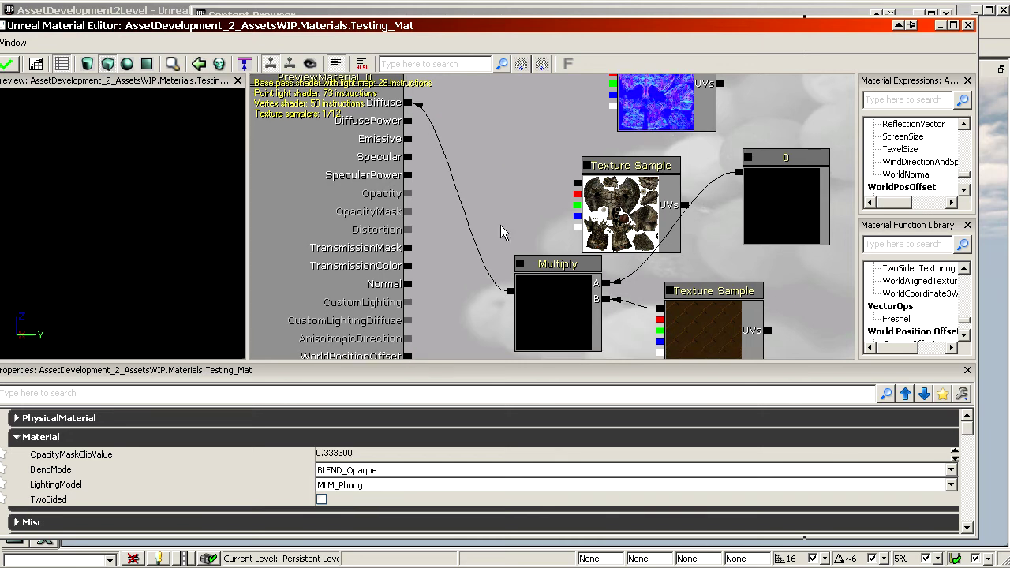
Set the R value of the Constant feeding the Multiply node to 10.
{"action": "left_click", "coordinate": [748, 236]}
{"action": "left_click", "coordinate": [285, 427]}
{"action": "type", "text": "10"}
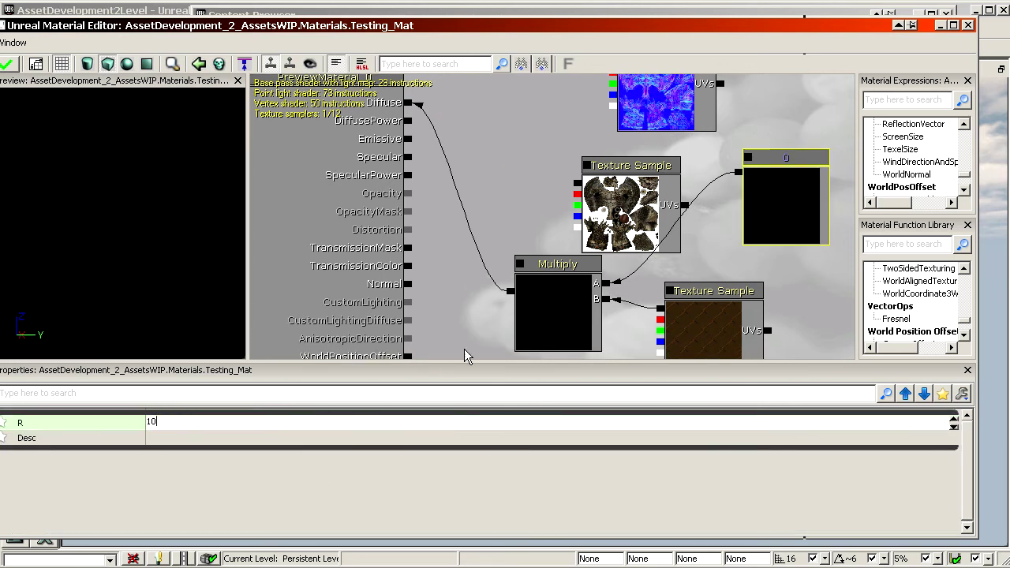
Connect the Fence sample's alpha to OpacityMask, and move the Multiply node and Tlaloc body sample to tidy the graph.
{"action": "left_click_drag", "start_coordinate": [504, 212], "coordinate": [478, 103]}
{"action": "left_click_drag", "start_coordinate": [633, 245], "coordinate": [383, 158]}
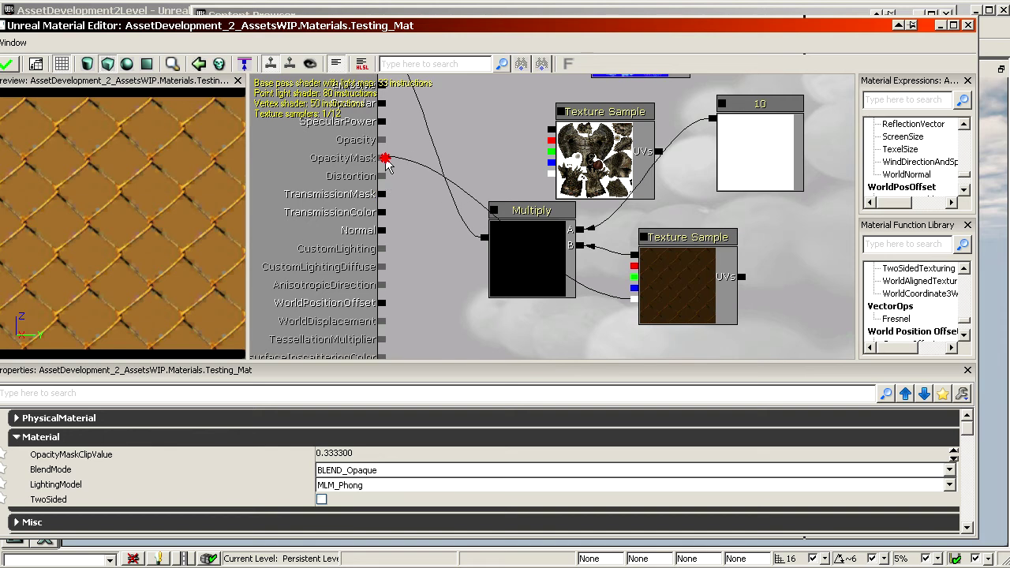
{"action": "left_click", "coordinate": [526, 246]}
{"action": "left_click_drag", "start_coordinate": [559, 239], "coordinate": [552, 140]}
{"action": "left_click", "coordinate": [619, 166]}
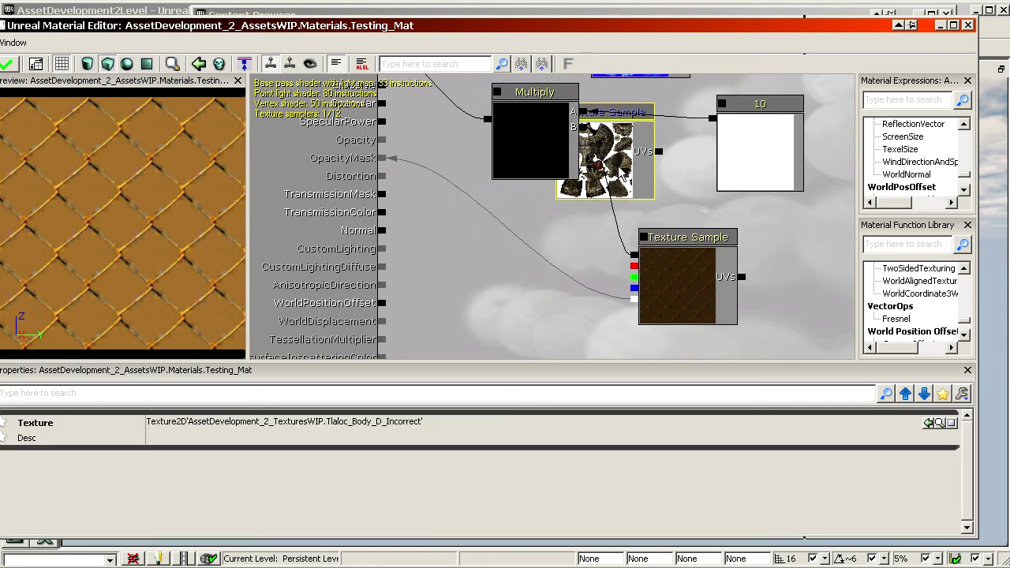
{"action": "left_click_drag", "start_coordinate": [619, 167], "coordinate": [813, 117], "text": "ctrl"}
Set the material's BlendMode to BLEND_Masked, and widen the preview to inspect the fence on the plane.
{"action": "left_click", "coordinate": [465, 315]}
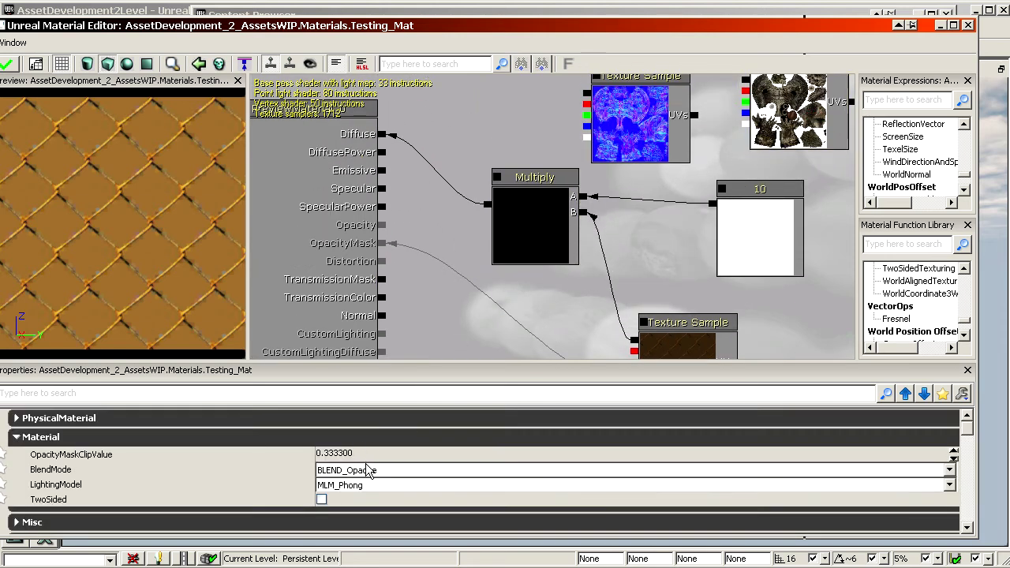
{"action": "left_click", "coordinate": [366, 482]}
{"action": "left_click", "coordinate": [367, 469]}
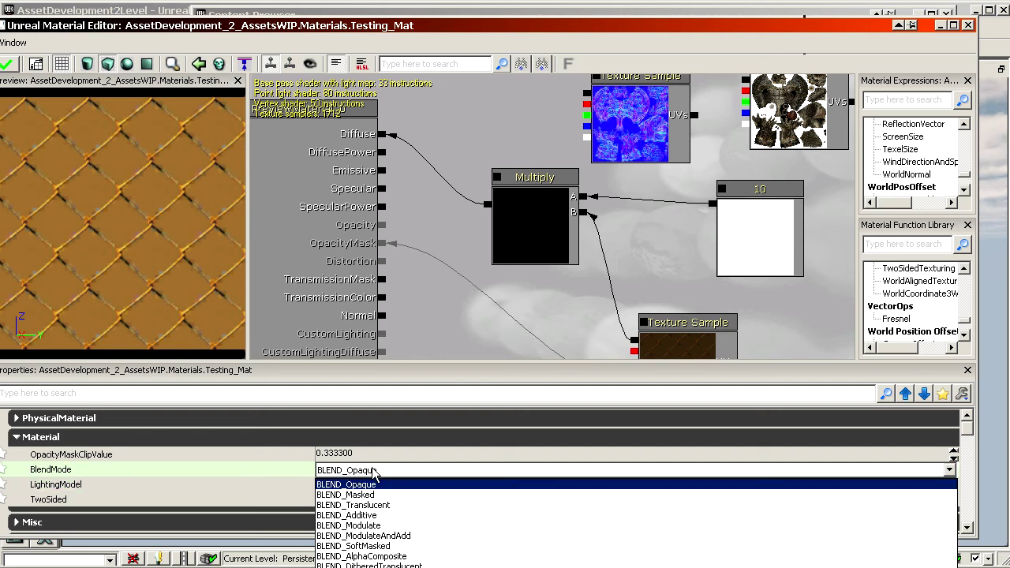
{"action": "right_click_drag", "start_coordinate": [144, 264], "coordinate": [233, 240]}
{"action": "left_click_drag", "start_coordinate": [246, 228], "coordinate": [372, 226]}
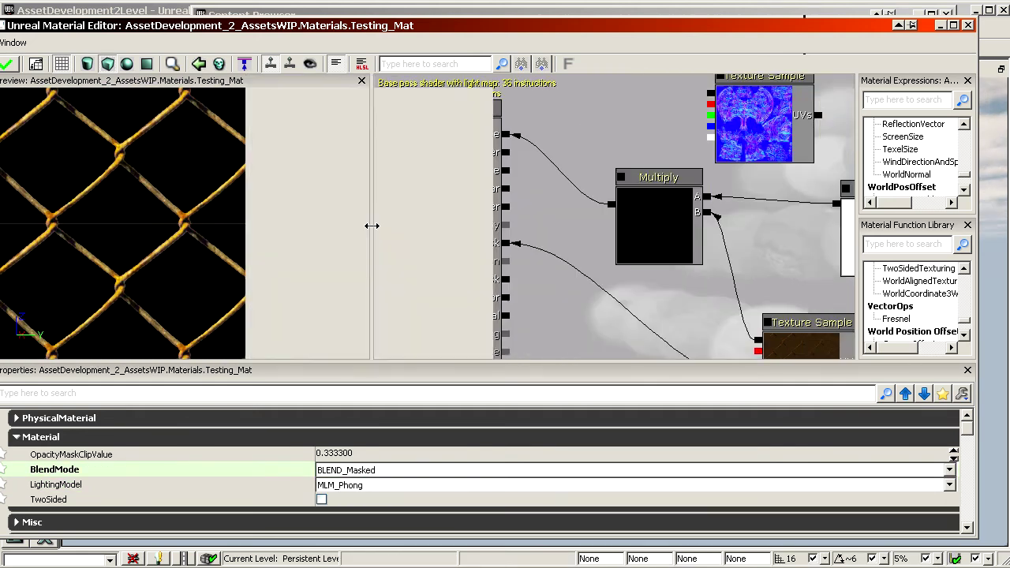
{"action": "right_click_drag", "start_coordinate": [260, 224], "coordinate": [260, 268]}
{"action": "left_click_drag", "start_coordinate": [261, 229], "coordinate": [225, 236]}
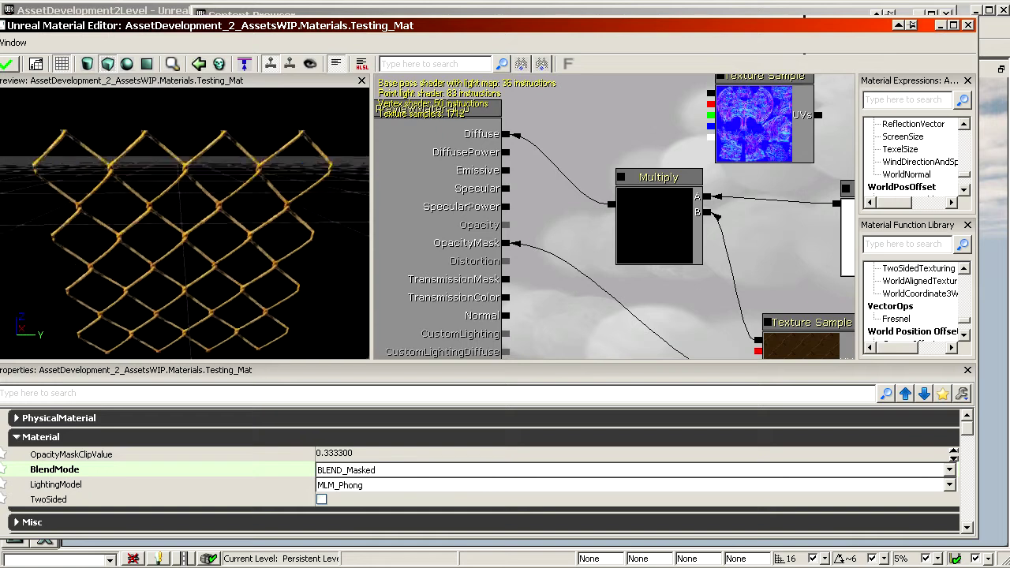
{"action": "mouse_move", "coordinate": [221, 237]}
{"action": "right_mouse_down"}
{"action": "mouse_move", "coordinate": [216, 211]}
{"action": "mouse_move", "coordinate": [210, 237]}
{"action": "right_mouse_up"}
{"action": "left_click_drag", "start_coordinate": [210, 236], "coordinate": [214, 240]}
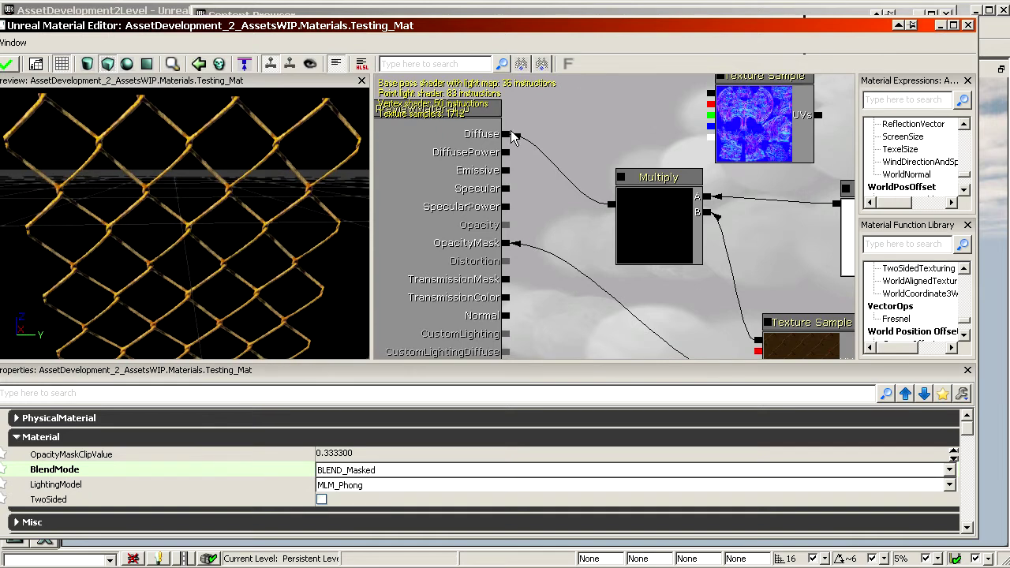
Open the Fence texture's properties and position its window beside the Testing_Mat material editor.
{"action": "left_click_drag", "start_coordinate": [511, 131], "coordinate": [386, 104]}
{"action": "left_click_drag", "start_coordinate": [536, 27], "coordinate": [4, 44]}
{"action": "left_click", "coordinate": [712, 365]}
{"action": "double_click", "coordinate": [557, 304]}
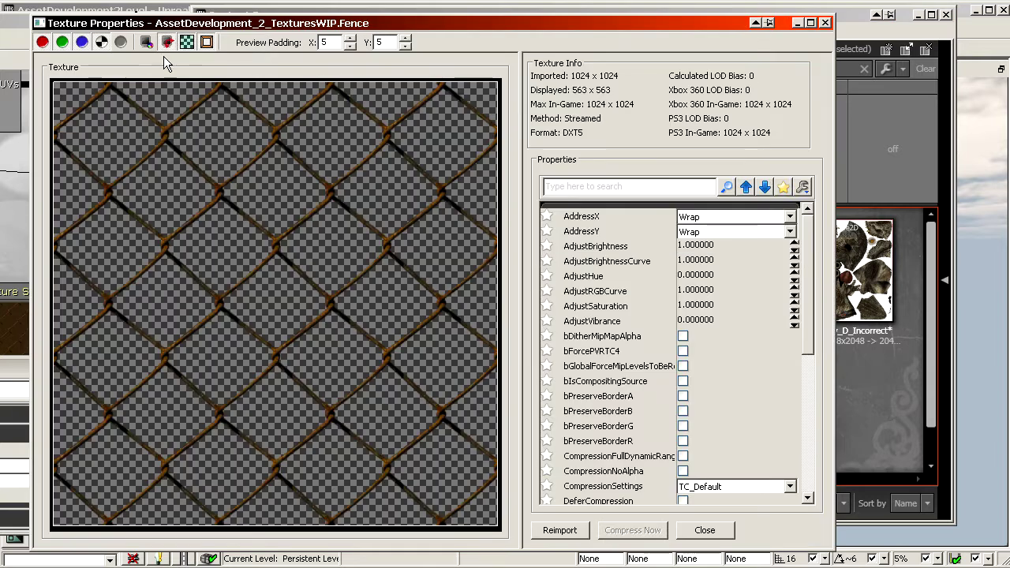
{"action": "left_click_drag", "start_coordinate": [192, 9], "coordinate": [826, 43]}
{"action": "left_click_drag", "start_coordinate": [103, 21], "coordinate": [761, 17]}
{"action": "left_click_drag", "start_coordinate": [973, 42], "coordinate": [1008, 128]}
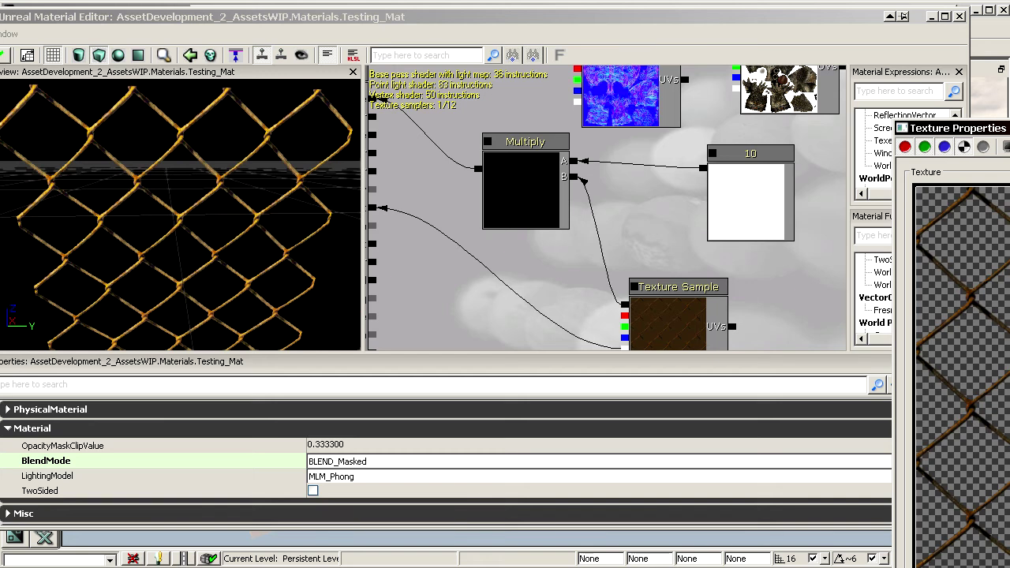
Set the Fence texture's LODBias to 5 and examine the masked fence in the material preview.
{"action": "left_click", "coordinate": [828, 402]}
{"action": "left_click_drag", "start_coordinate": [173, 269], "coordinate": [173, 263]}
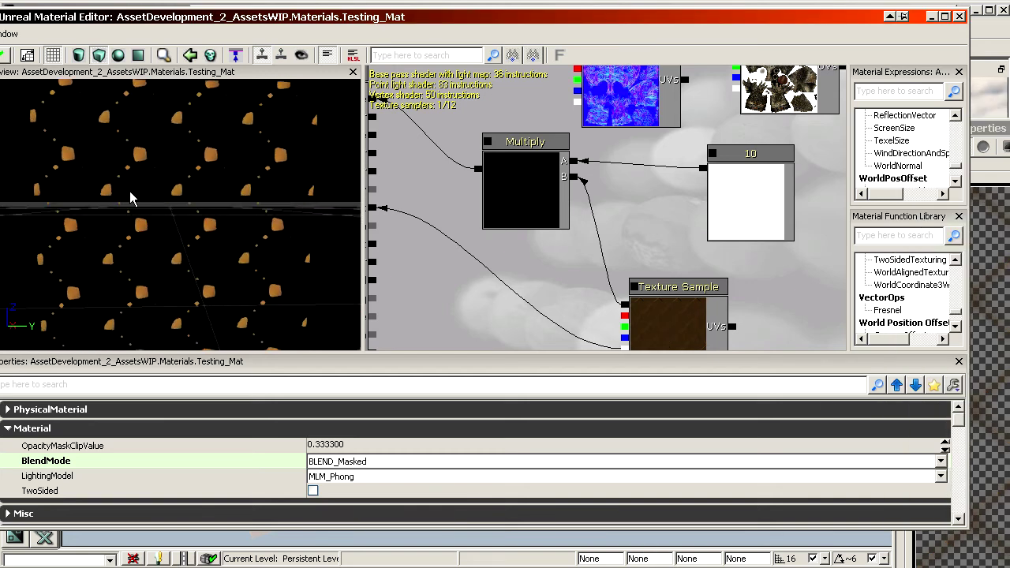
{"action": "left_click_drag", "start_coordinate": [241, 253], "coordinate": [162, 263]}
{"action": "mouse_move", "coordinate": [148, 217]}
{"action": "right_mouse_down"}
{"action": "mouse_move", "coordinate": [147, 252]}
{"action": "mouse_move", "coordinate": [143, 207]}
{"action": "right_mouse_up"}
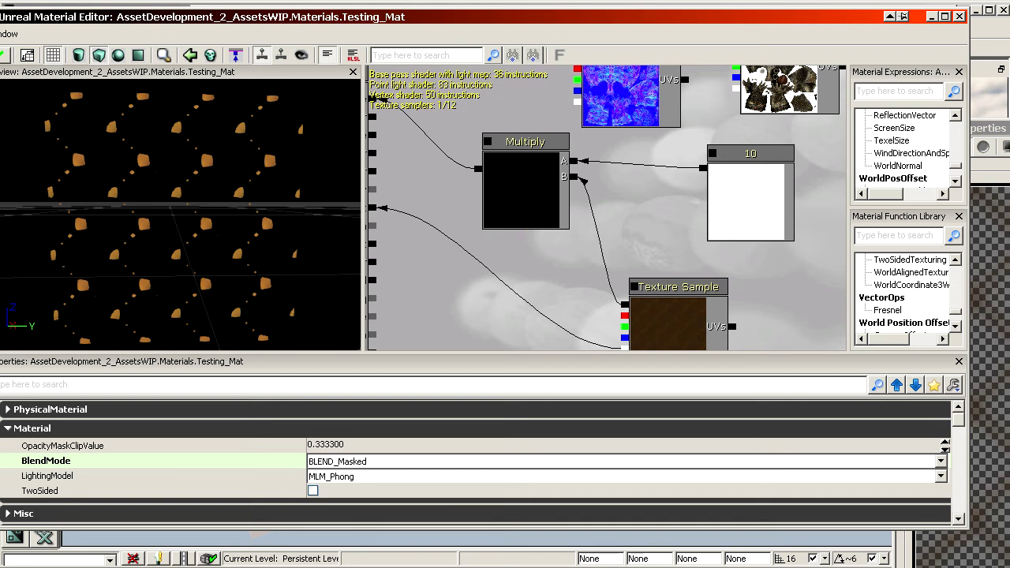
Resize and rearrange the Fence properties and material editor windows so the texture settings and material preview sit side by side.
{"action": "left_click_drag", "start_coordinate": [1009, 128], "coordinate": [946, 18]}
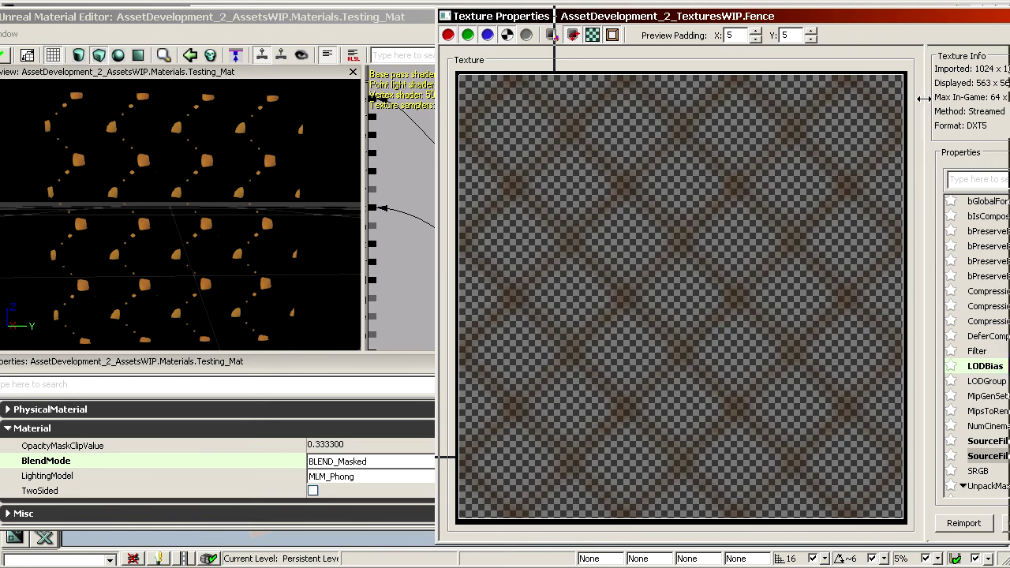
{"action": "left_click_drag", "start_coordinate": [920, 99], "coordinate": [764, 102]}
{"action": "left_click_drag", "start_coordinate": [830, 14], "coordinate": [690, 1]}
{"action": "left_click_drag", "start_coordinate": [581, 4], "coordinate": [9, 28]}
{"action": "left_click_drag", "start_coordinate": [509, 15], "coordinate": [978, 32]}
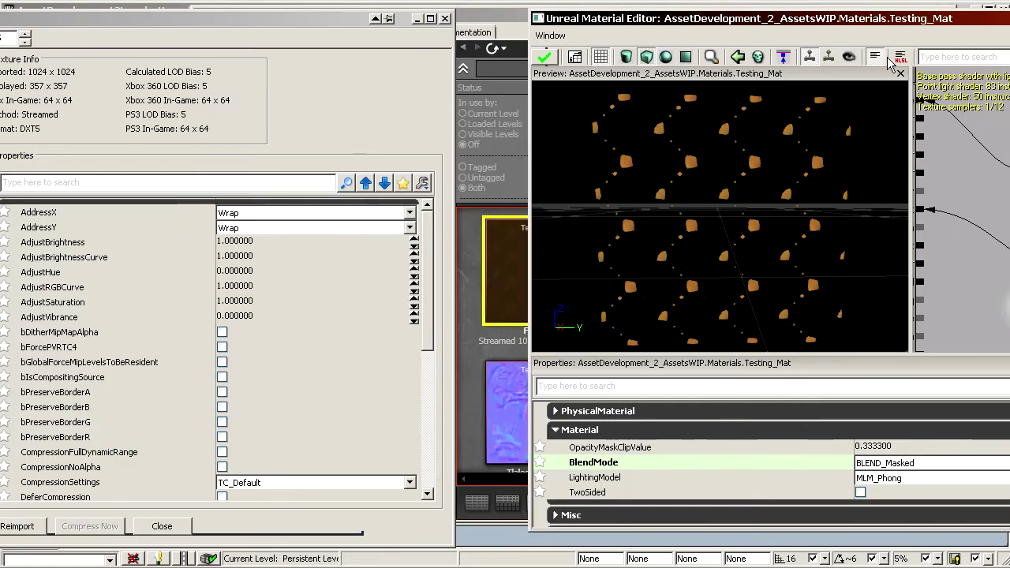
{"action": "left_click_drag", "start_coordinate": [765, 26], "coordinate": [735, 23]}
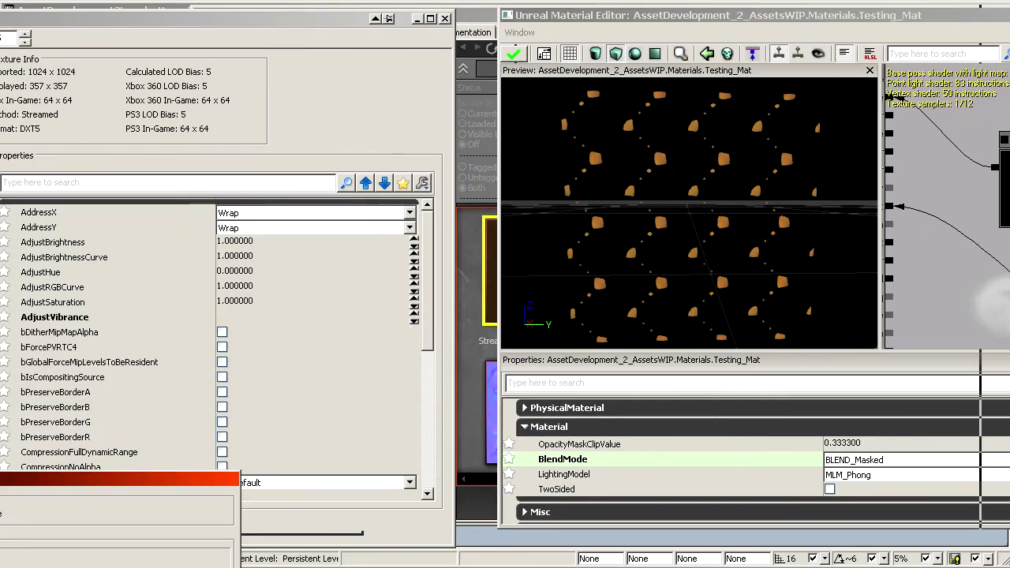
Check the Filter options of the Fence texture and keep Linear.
{"action": "left_click", "coordinate": [280, 298]}
{"action": "scroll", "coordinate": [280, 299], "scroll_direction": "down", "scroll_amount": 3}
{"action": "left_click", "coordinate": [233, 370]}
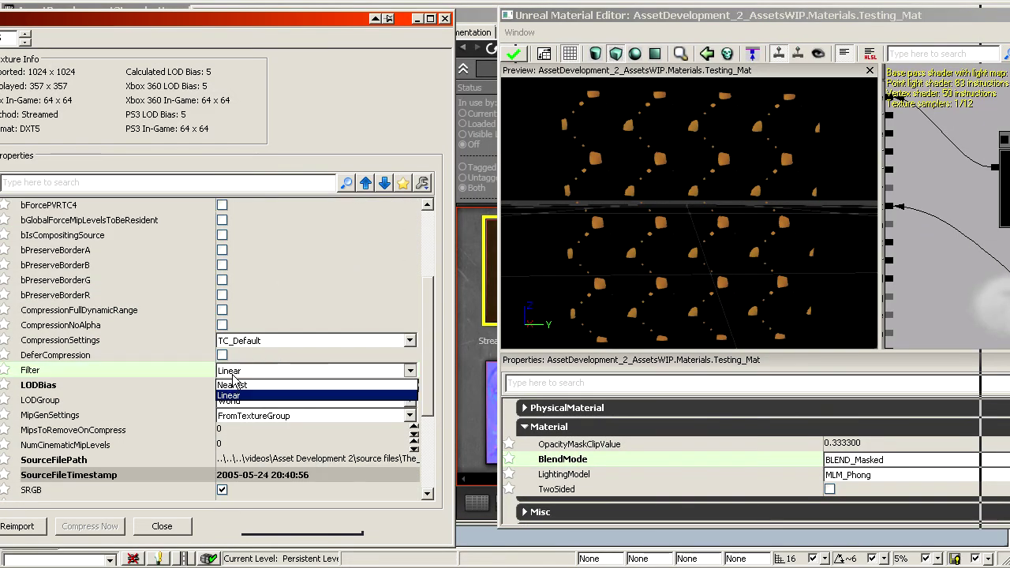
{"action": "left_click", "coordinate": [233, 395]}
Test LODBias values -1, 5, -3, 0 and 5 on the Fence texture, comparing the masked preview.
{"action": "left_click", "coordinate": [182, 386]}
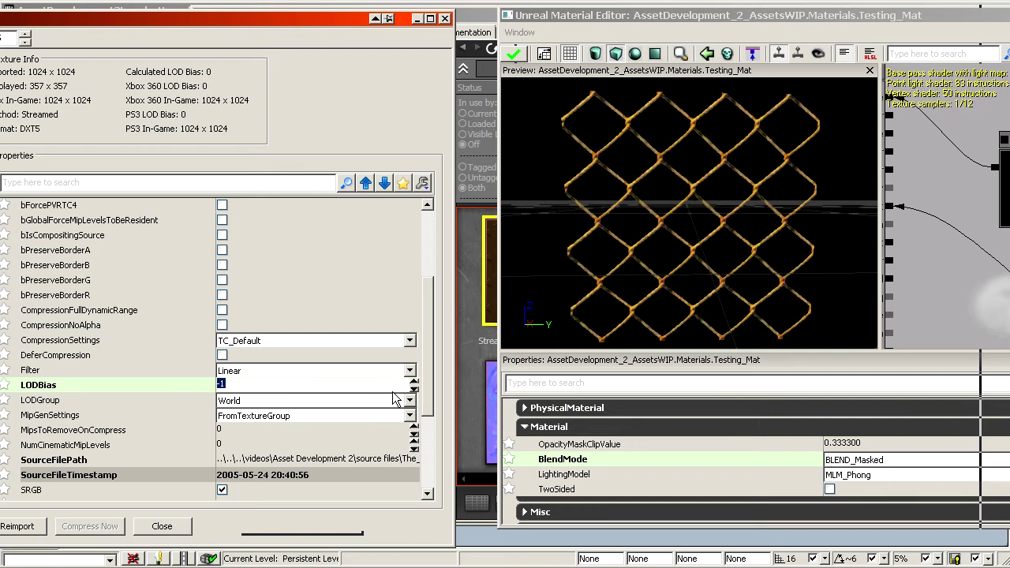
{"action": "key", "text": "Return"}
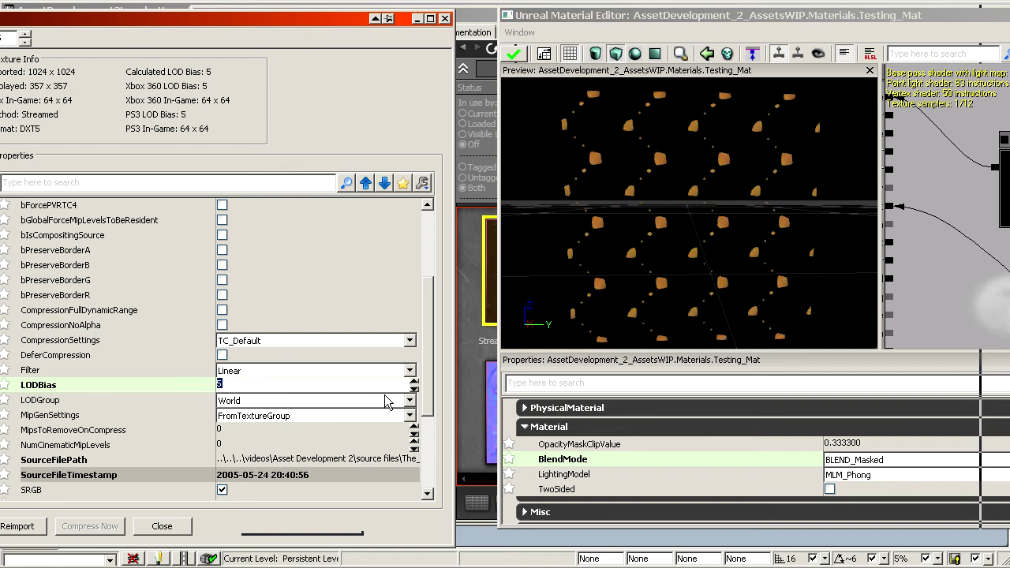
{"action": "type", "text": "-3"}
{"action": "key", "text": "Return"}
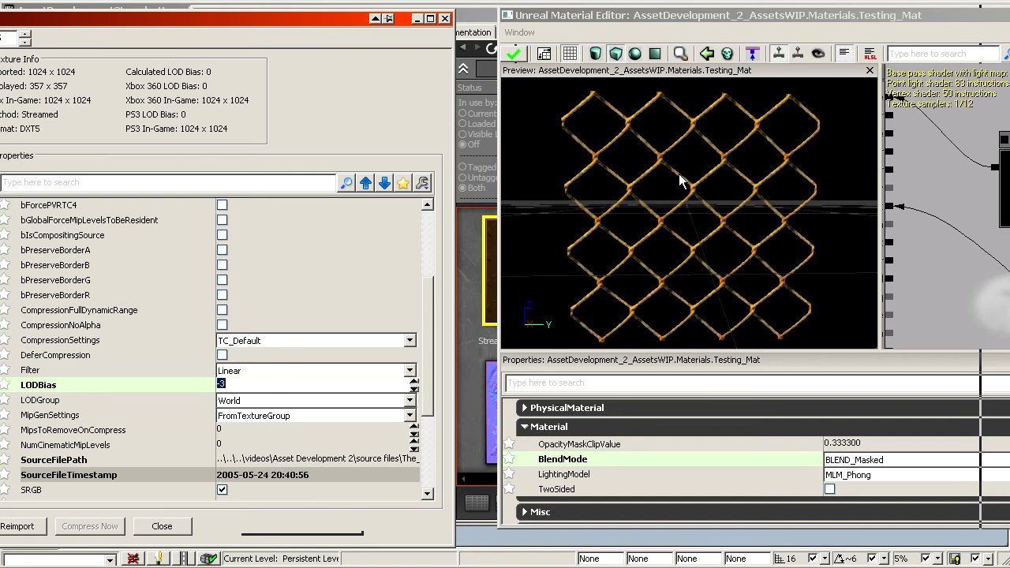
{"action": "type", "text": "-1"}
{"action": "type", "text": "0"}
{"action": "key", "text": "Return"}
{"action": "type", "text": "5"}
{"action": "key", "text": "Return"}
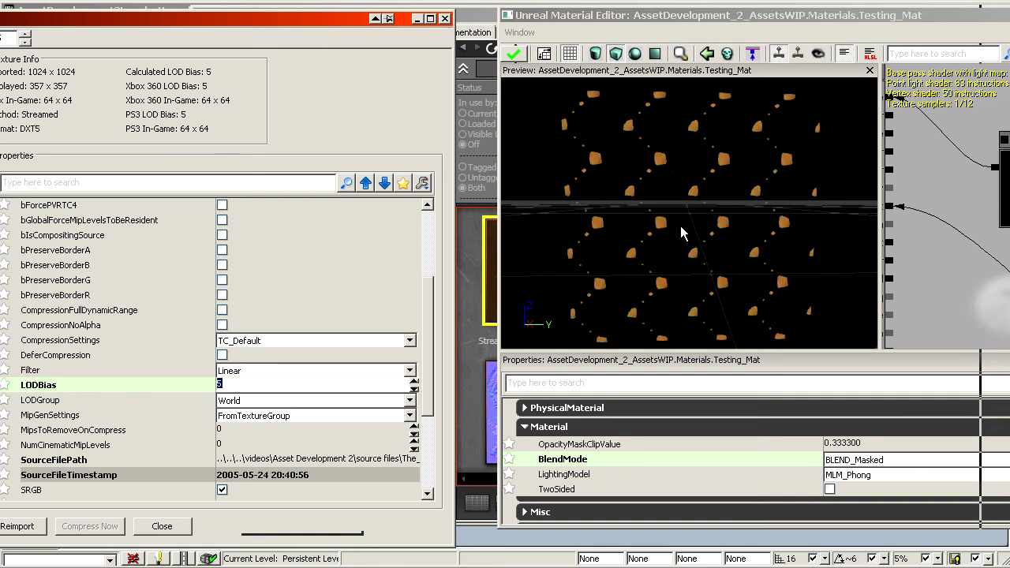
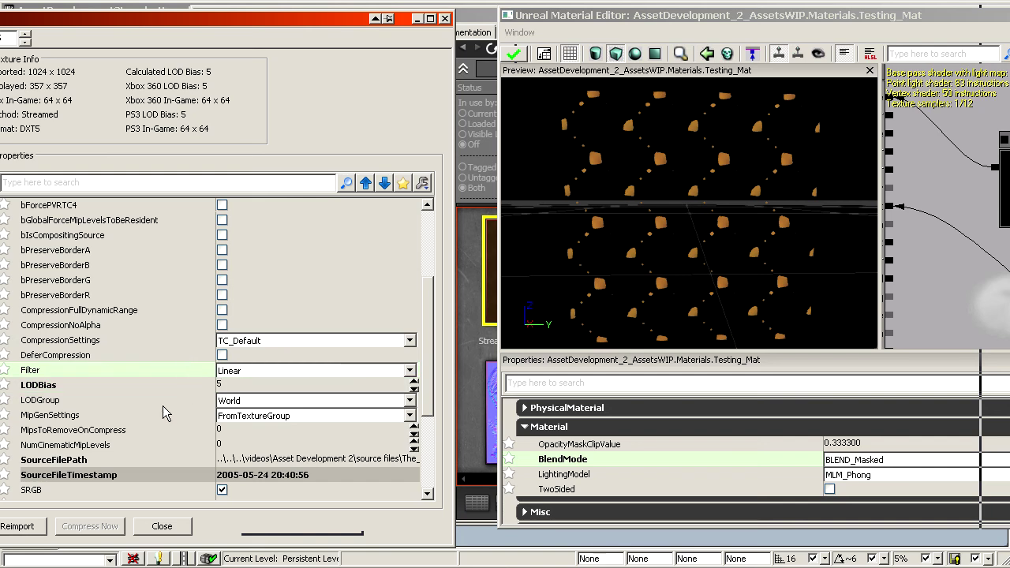
Set the Fence texture's LODBias to -2 and inspect the fence preview from near and far distances.
{"action": "type", "text": "-"}
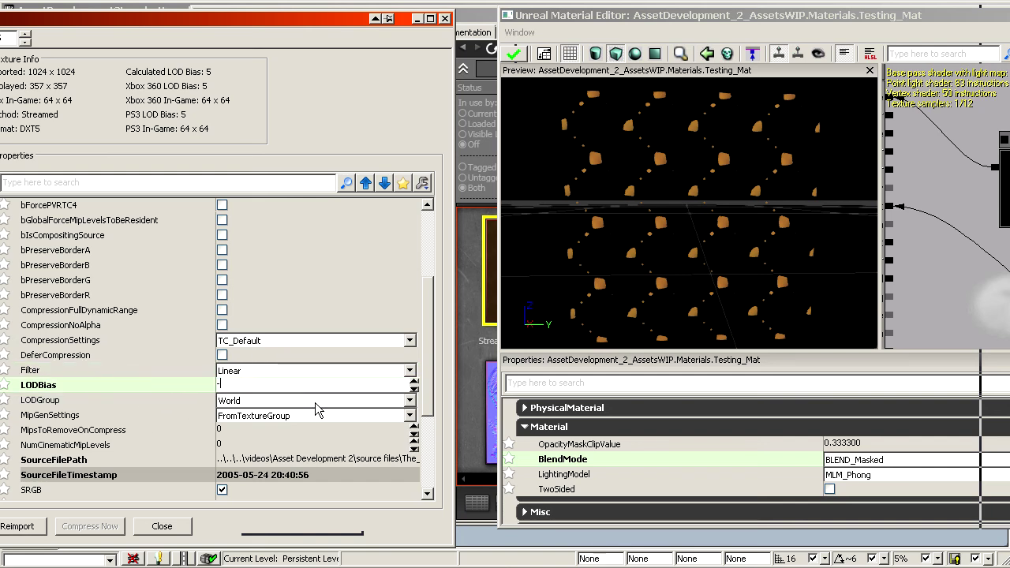
{"action": "type", "text": "2"}
{"action": "key", "text": "Return"}
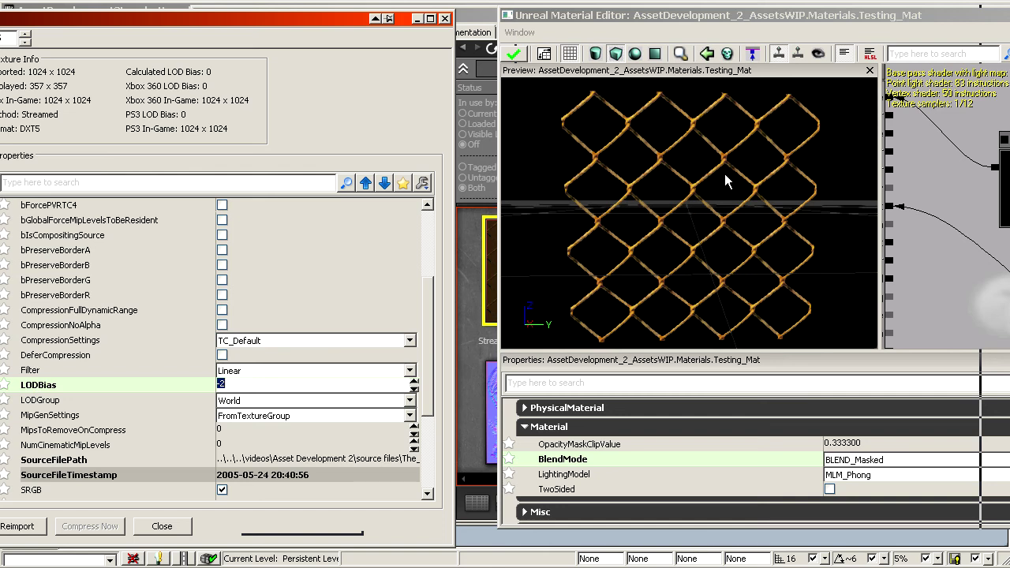
{"action": "right_click_drag", "start_coordinate": [724, 174], "coordinate": [725, 236]}
{"action": "left_click_drag", "start_coordinate": [703, 198], "coordinate": [698, 230]}
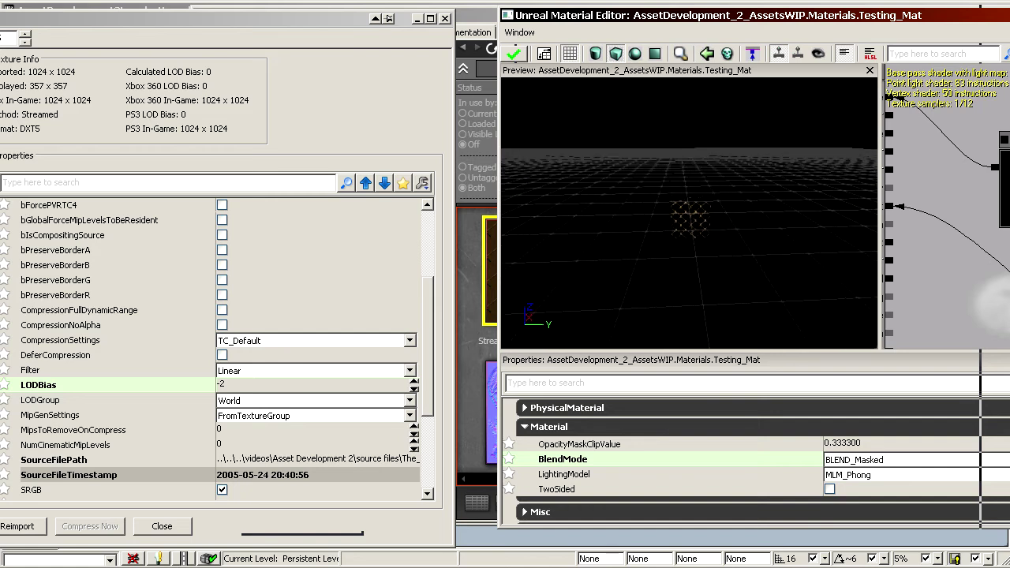
{"action": "right_click_drag", "start_coordinate": [698, 231], "coordinate": [698, 272]}
{"action": "left_click_drag", "start_coordinate": [698, 230], "coordinate": [692, 180]}
{"action": "right_click_drag", "start_coordinate": [692, 180], "coordinate": [692, 138]}
Reset the Fence texture's LODBias to 0 and set its MipGenSettings to NoMipmaps.
{"action": "left_click", "coordinate": [282, 386]}
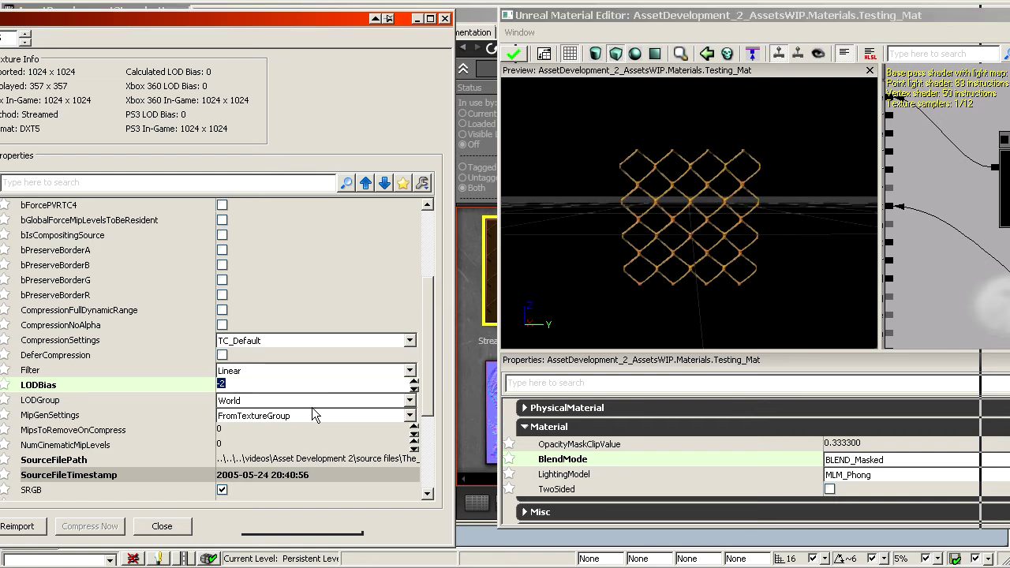
{"action": "type", "text": "0"}
{"action": "key", "text": "Return"}
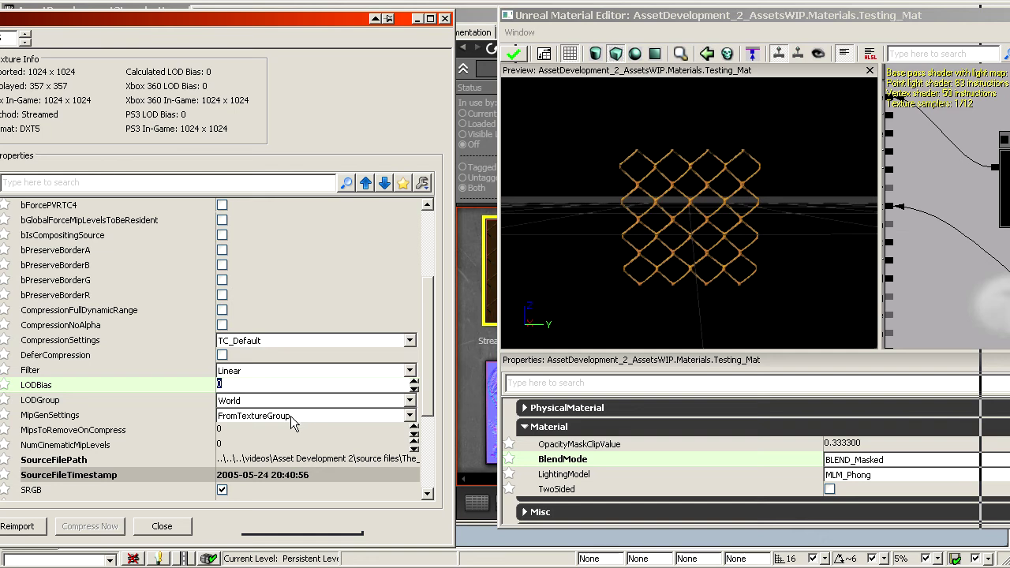
{"action": "left_click", "coordinate": [280, 415]}
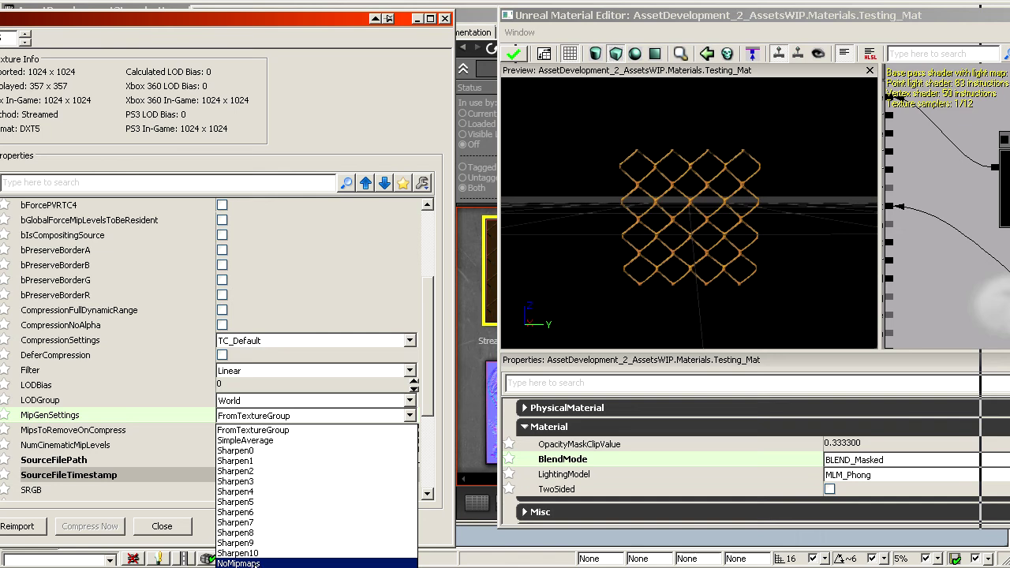
{"action": "left_click", "coordinate": [237, 564]}
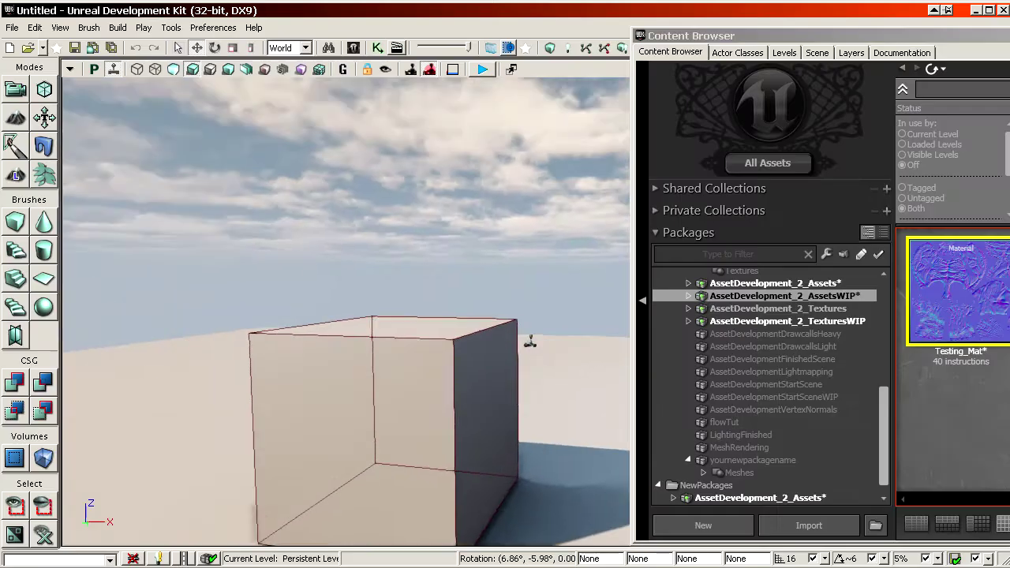
Try applying the Testing_Mat material to the ground in the level viewport and undo it.
{"action": "mouse_move", "coordinate": [493, 303]}
{"action": "right_mouse_down"}
{"action": "mouse_move", "coordinate": [496, 347]}
{"action": "mouse_move", "coordinate": [516, 339]}
{"action": "mouse_move", "coordinate": [525, 315]}
{"action": "mouse_move", "coordinate": [493, 303]}
{"action": "right_mouse_up"}
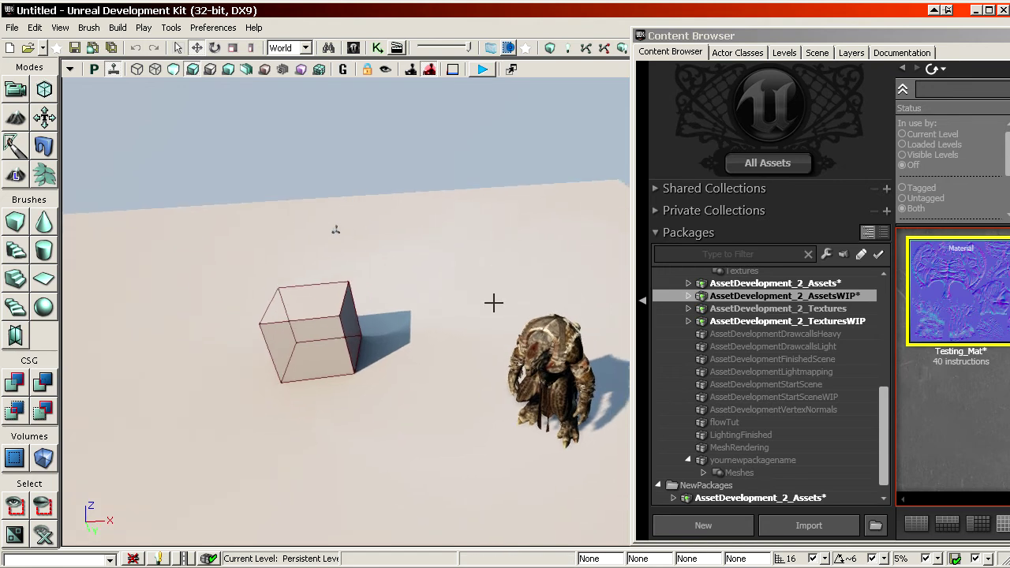
{"action": "mouse_move", "coordinate": [958, 292]}
{"action": "left_mouse_down"}
{"action": "mouse_move", "coordinate": [432, 292]}
{"action": "mouse_move", "coordinate": [447, 269]}
{"action": "mouse_move", "coordinate": [474, 265]}
{"action": "mouse_move", "coordinate": [433, 347]}
{"action": "left_mouse_up"}
{"action": "key", "text": "ctrl+z"}
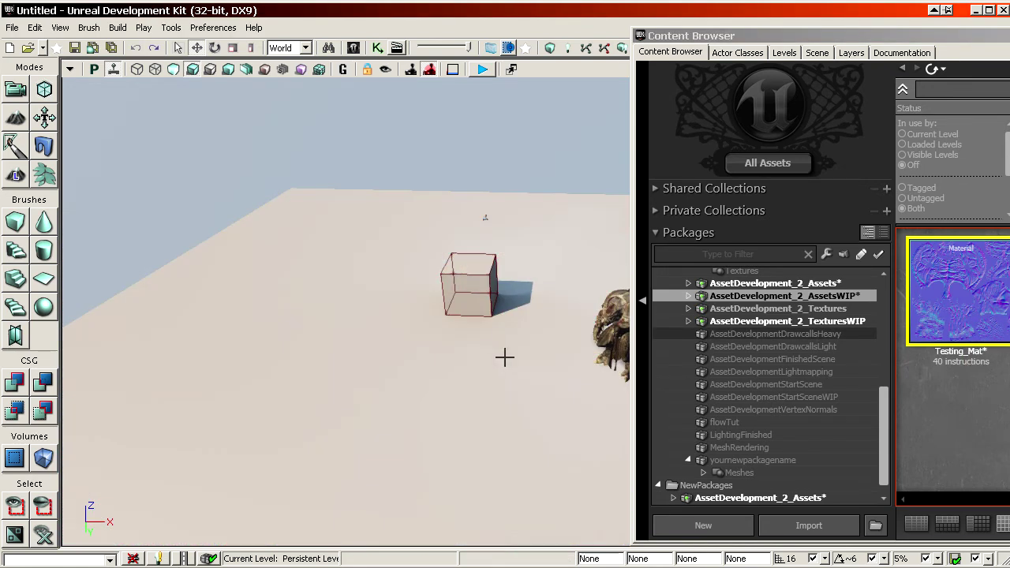
{"action": "key", "text": "w"}
{"action": "right_click_drag", "start_coordinate": [504, 358], "coordinate": [552, 345]}
Open the Testing_Mat material for editing and move its editor window clear of the Content Browser.
{"action": "left_click", "coordinate": [950, 289]}
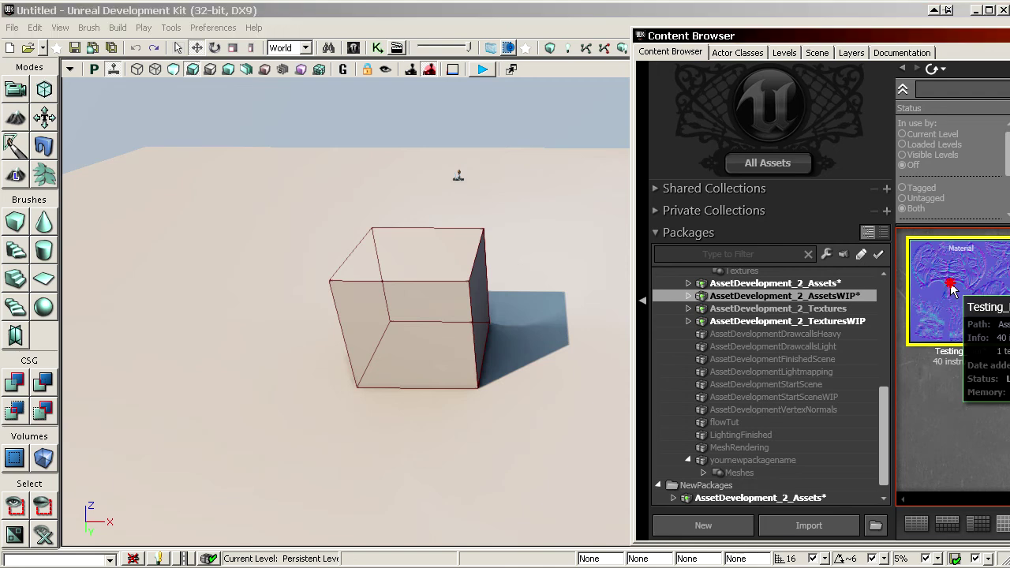
{"action": "double_click", "coordinate": [952, 291]}
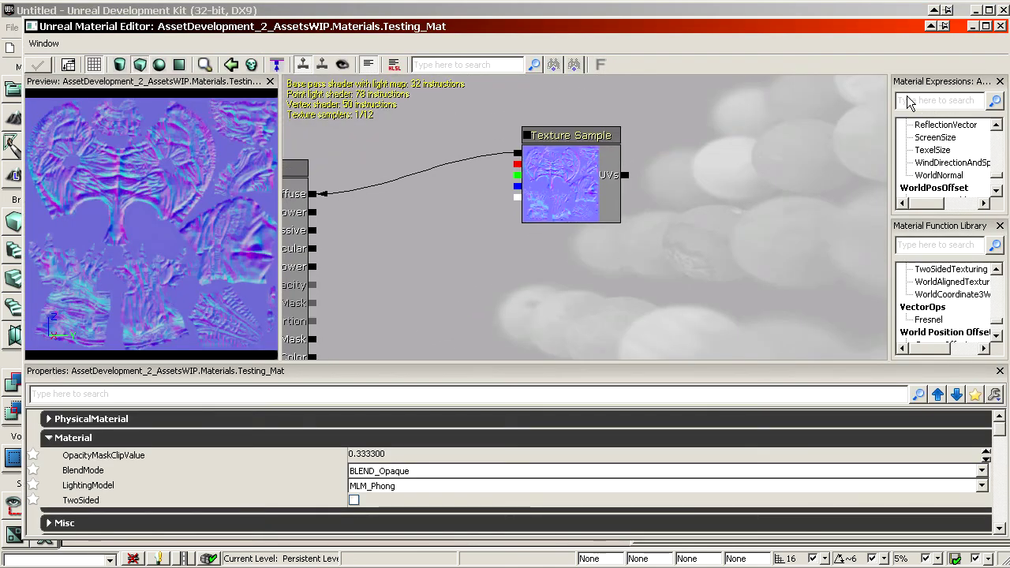
{"action": "double_click", "coordinate": [866, 31]}
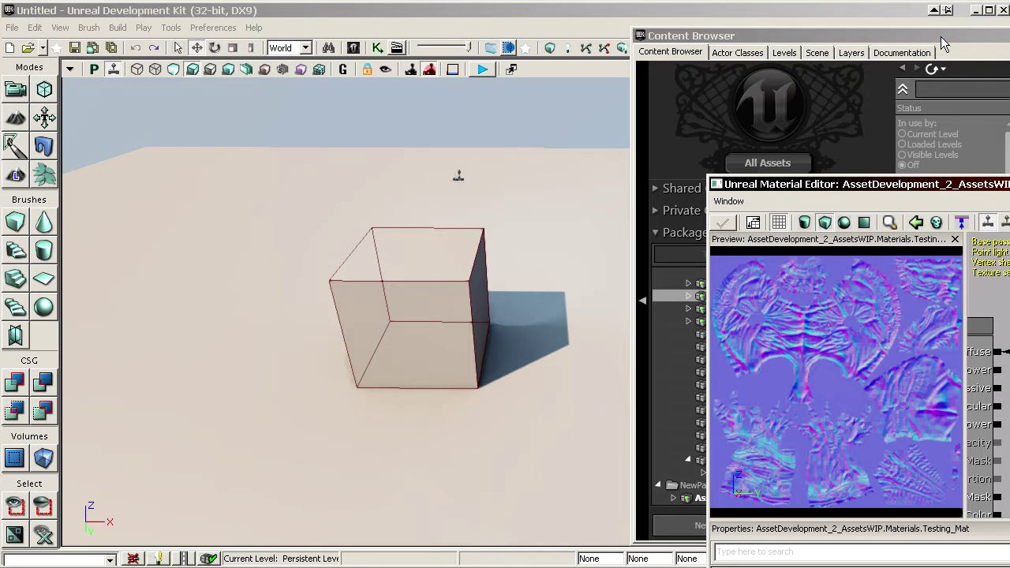
Search all game content for "smoke" textures and select T_EFX_LargeSmoke_Alpha.
{"action": "left_click_drag", "start_coordinate": [942, 37], "coordinate": [372, 25]}
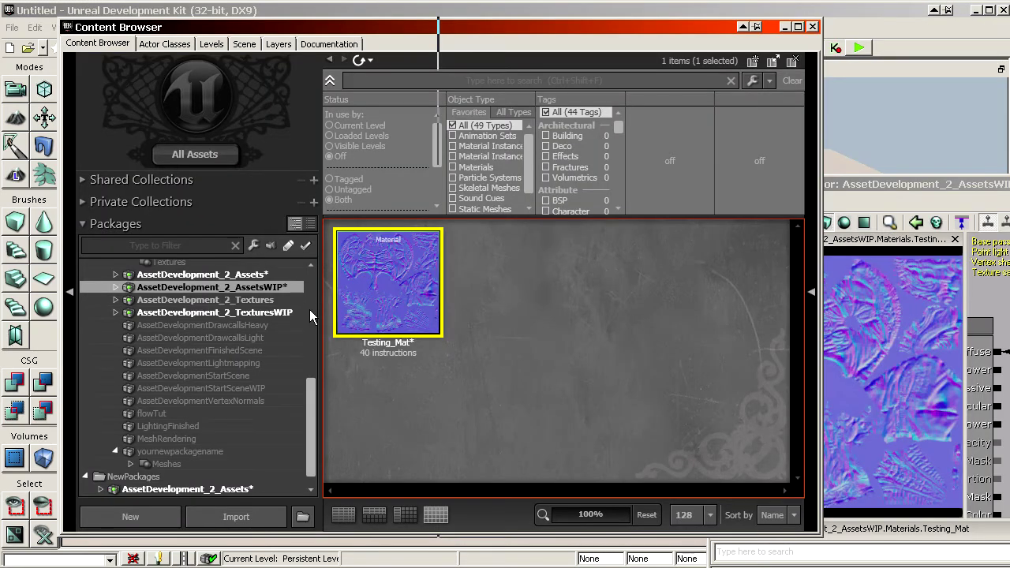
{"action": "left_click_drag", "start_coordinate": [313, 399], "coordinate": [311, 277]}
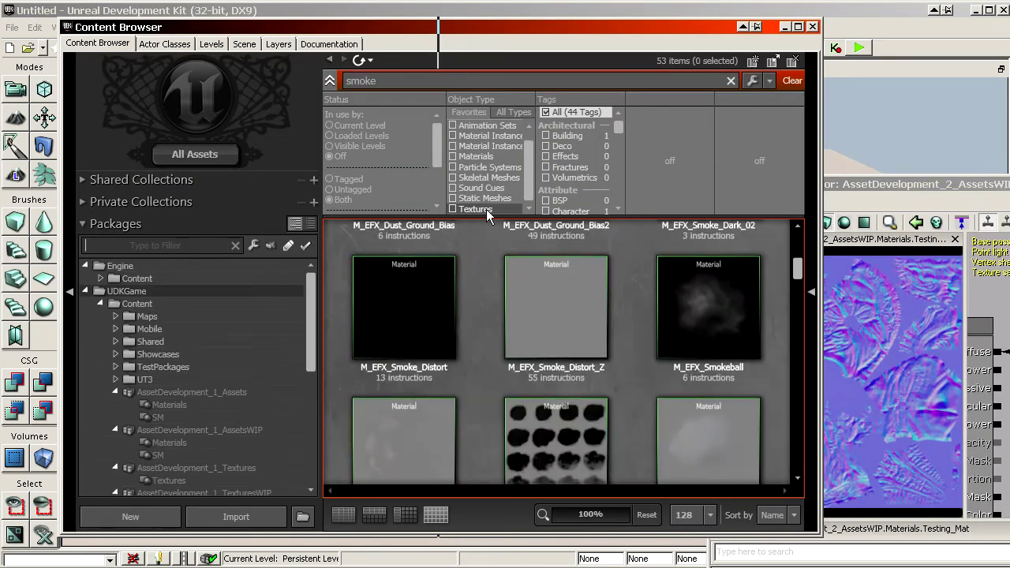
{"action": "left_click", "coordinate": [483, 211]}
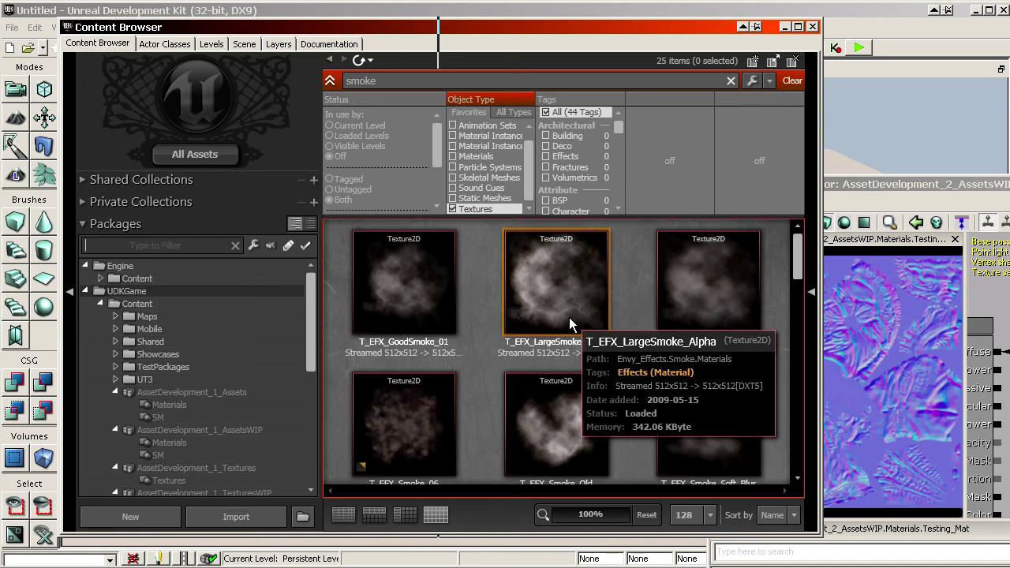
{"action": "left_click", "coordinate": [599, 304]}
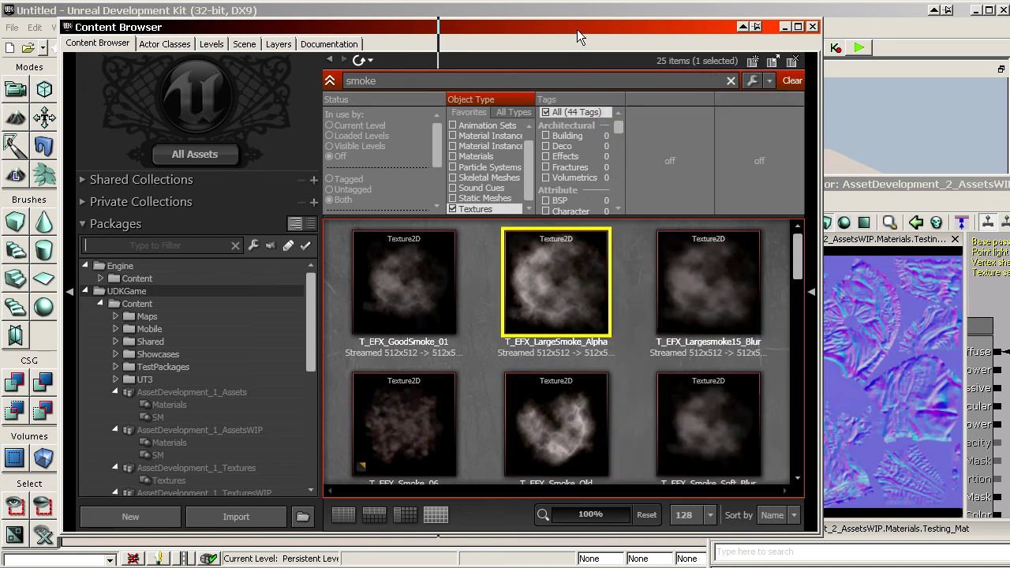
Add a Texture Sample of T_EFX_LargeSmoke_Alpha to Testing_Mat and connect it to Diffuse in place of the normal map.
{"action": "left_click_drag", "start_coordinate": [577, 29], "coordinate": [0, 32]}
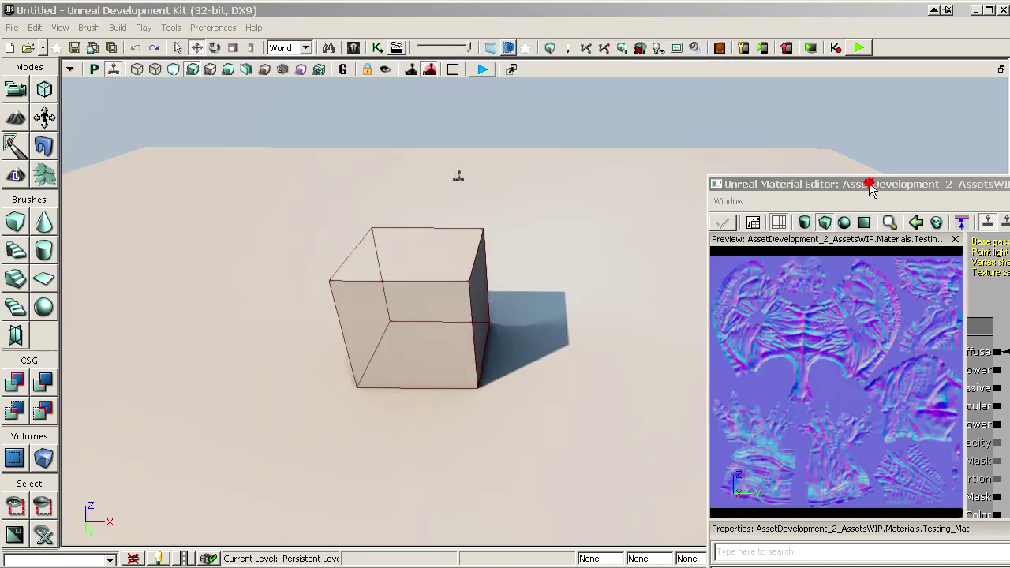
{"action": "left_click_drag", "start_coordinate": [870, 188], "coordinate": [267, 34]}
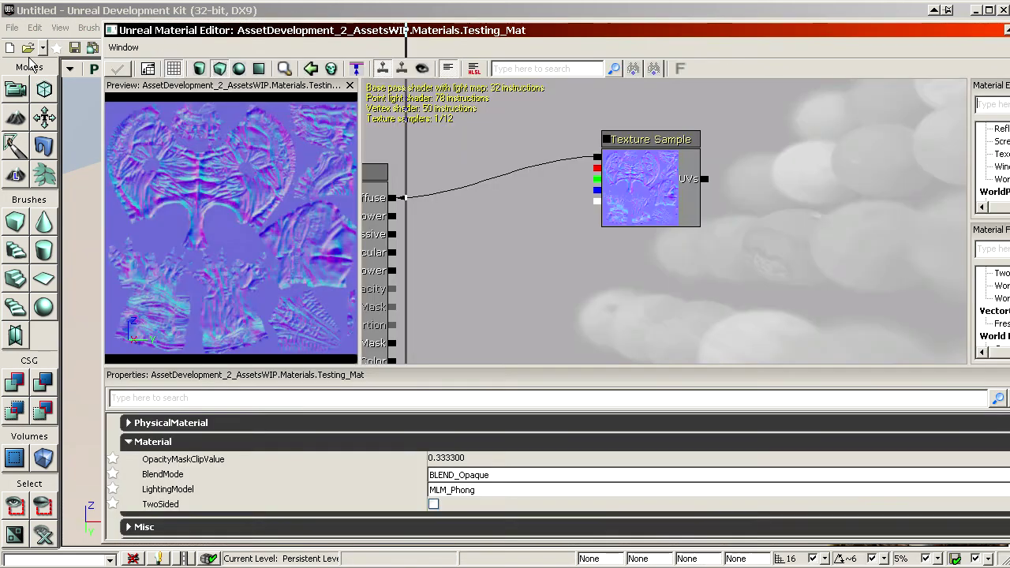
{"action": "key", "text": "t"}
{"action": "left_click", "coordinate": [598, 293]}
{"action": "left_click_drag", "start_coordinate": [546, 324], "coordinate": [553, 241]}
{"action": "left_click_drag", "start_coordinate": [644, 255], "coordinate": [634, 229], "text": "ctrl"}
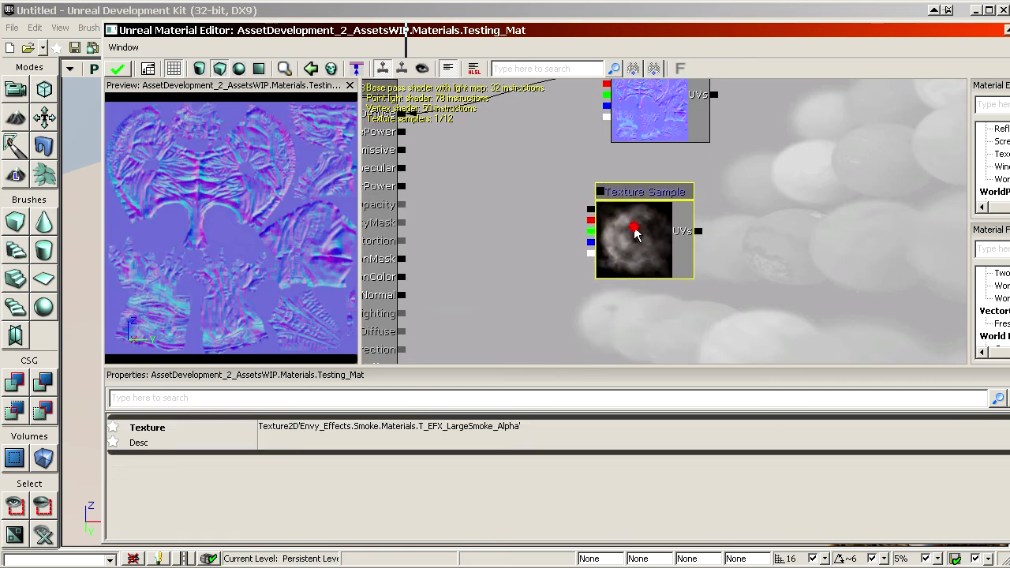
{"action": "left_click_drag", "start_coordinate": [545, 218], "coordinate": [416, 148]}
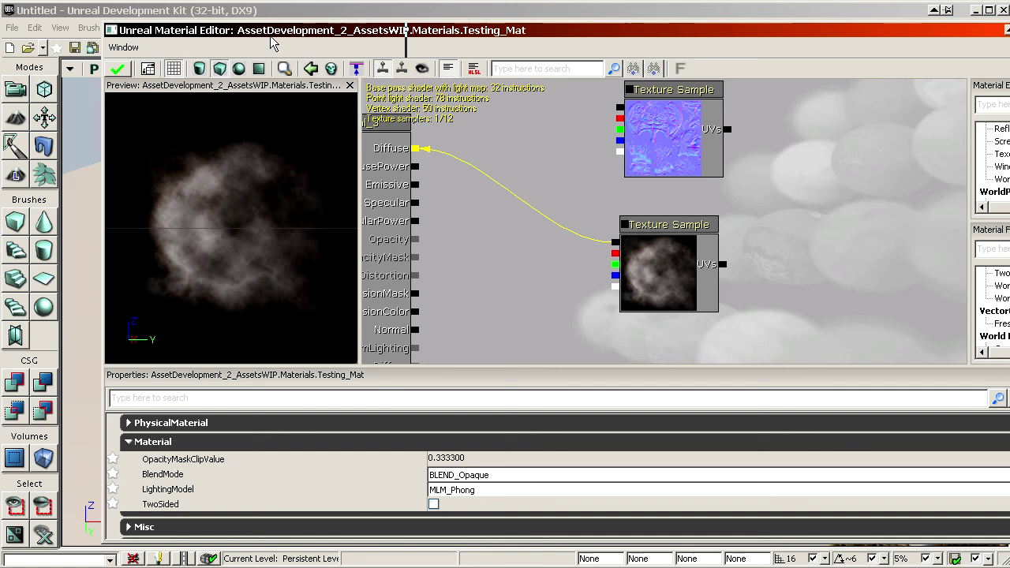
Add a Rotator node feeding the smoke Texture Sample's UVs and inspect the rotating preview from near and far.
{"action": "left_click_drag", "start_coordinate": [272, 30], "coordinate": [361, 28]}
{"action": "left_click_drag", "start_coordinate": [604, 157], "coordinate": [443, 168]}
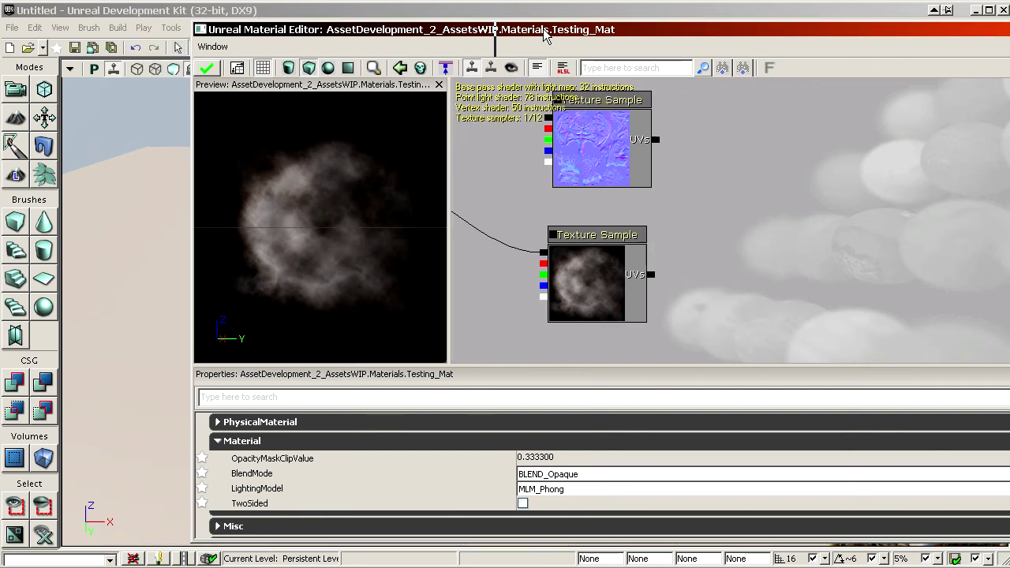
{"action": "double_click", "coordinate": [545, 30]}
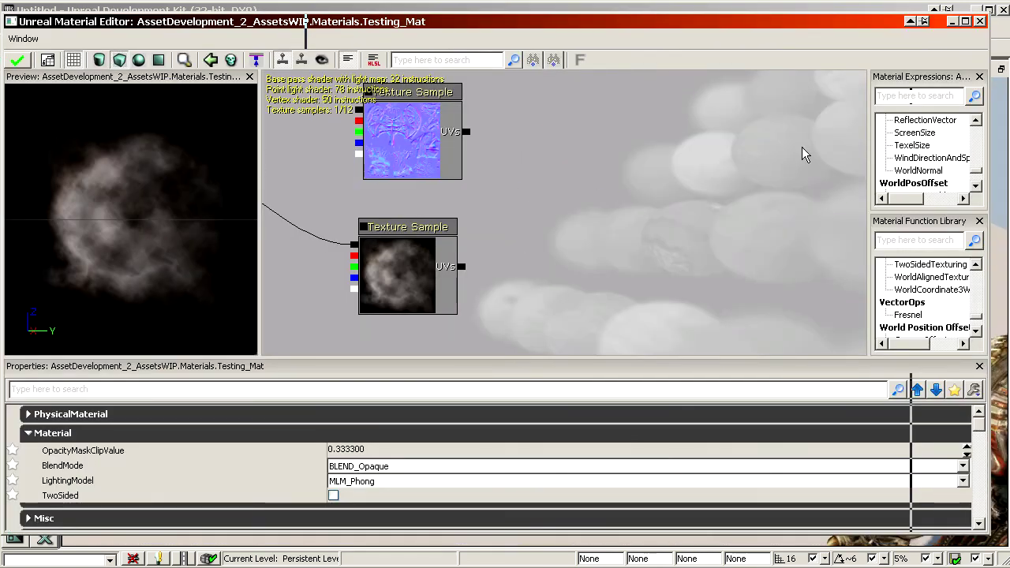
{"action": "type", "text": "rotate"}
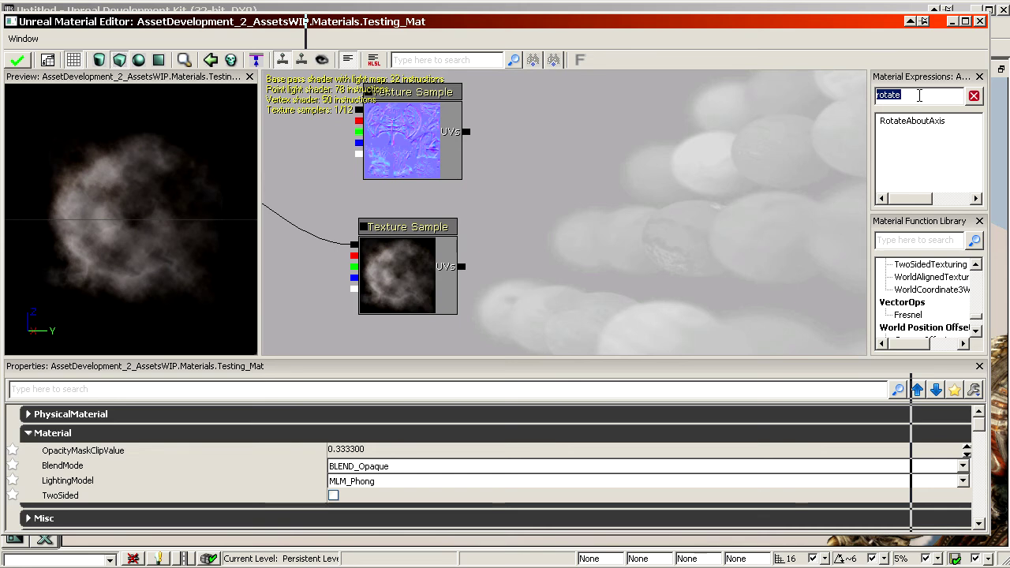
{"action": "type", "text": "rot"}
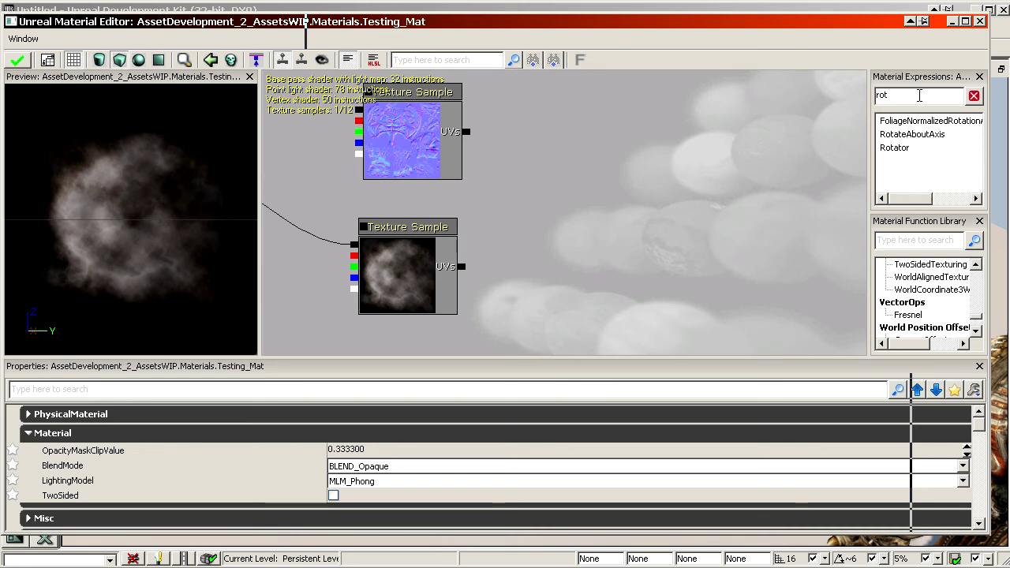
{"action": "left_click_drag", "start_coordinate": [894, 148], "coordinate": [536, 253]}
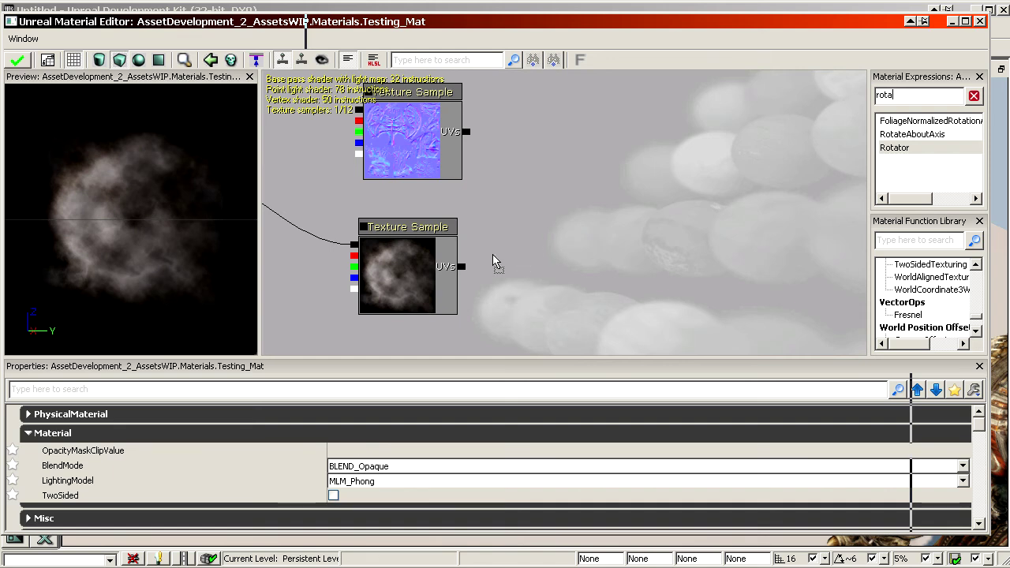
{"action": "left_click_drag", "start_coordinate": [462, 267], "coordinate": [528, 282]}
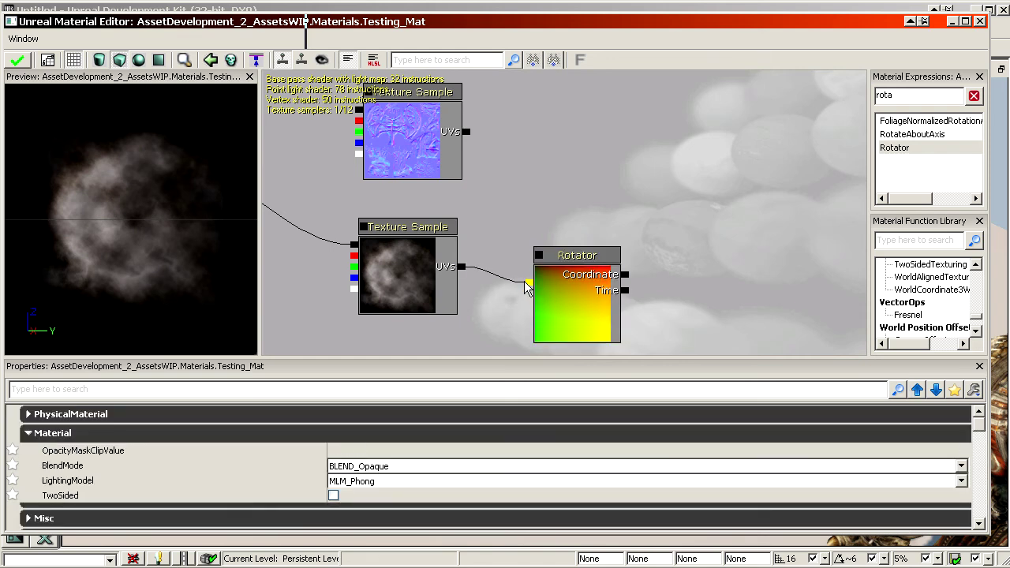
{"action": "left_click", "coordinate": [564, 317]}
{"action": "left_click_drag", "start_coordinate": [565, 317], "coordinate": [569, 290]}
{"action": "right_click_drag", "start_coordinate": [112, 324], "coordinate": [22, 186]}
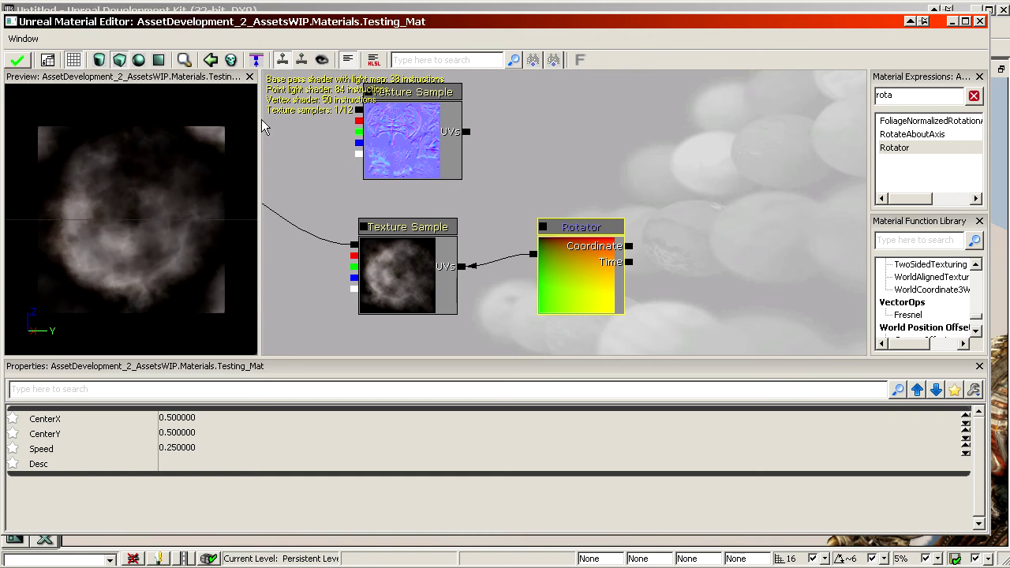
{"action": "right_click_drag", "start_coordinate": [171, 192], "coordinate": [157, 234]}
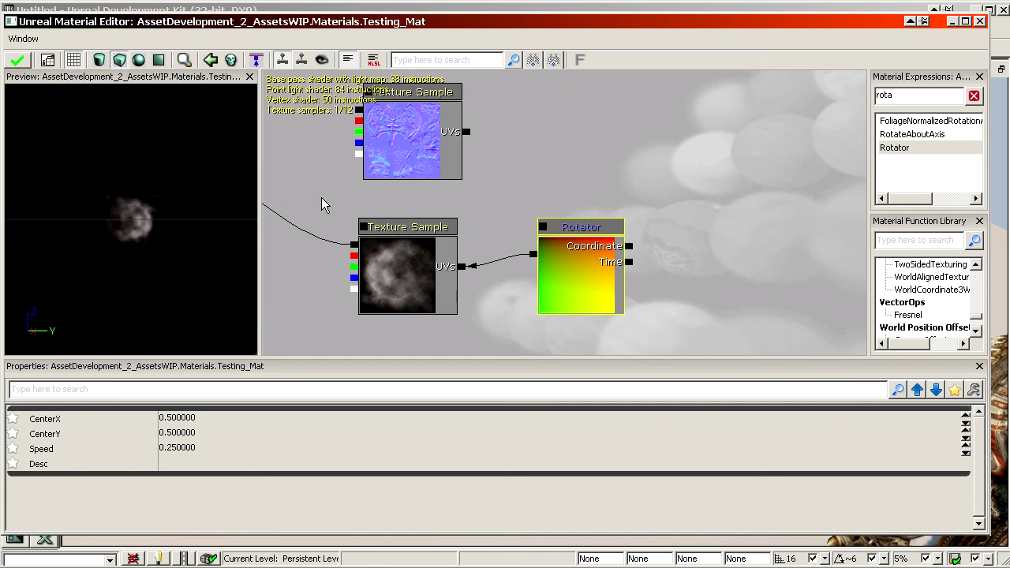
Add a TextureCoordinate node and connect it to the Rotator's Coordinate input.
{"action": "double_click", "coordinate": [916, 95]}
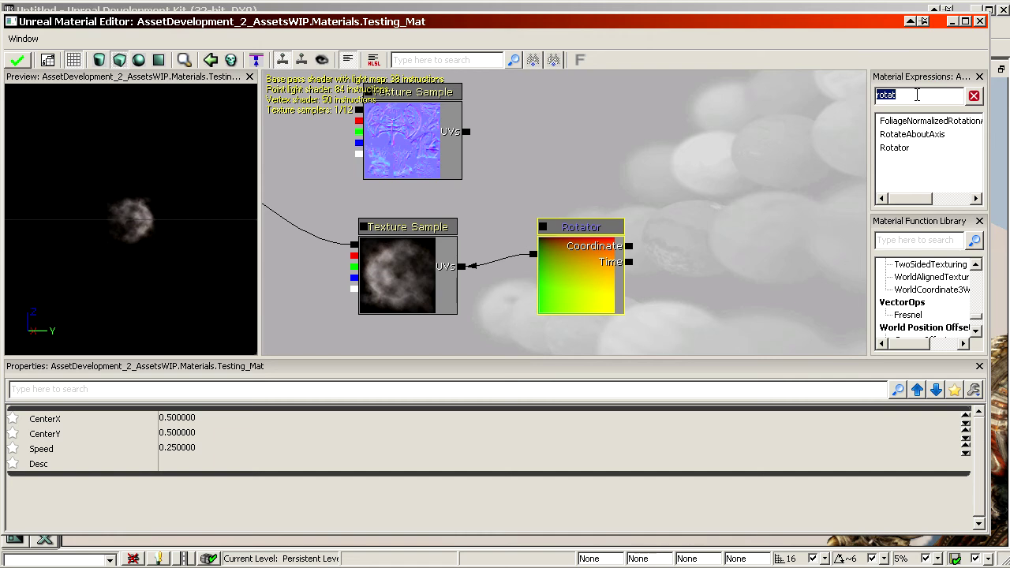
{"action": "type", "text": "tex"}
{"action": "left_click_drag", "start_coordinate": [925, 185], "coordinate": [724, 236]}
{"action": "left_click_drag", "start_coordinate": [629, 246], "coordinate": [701, 256]}
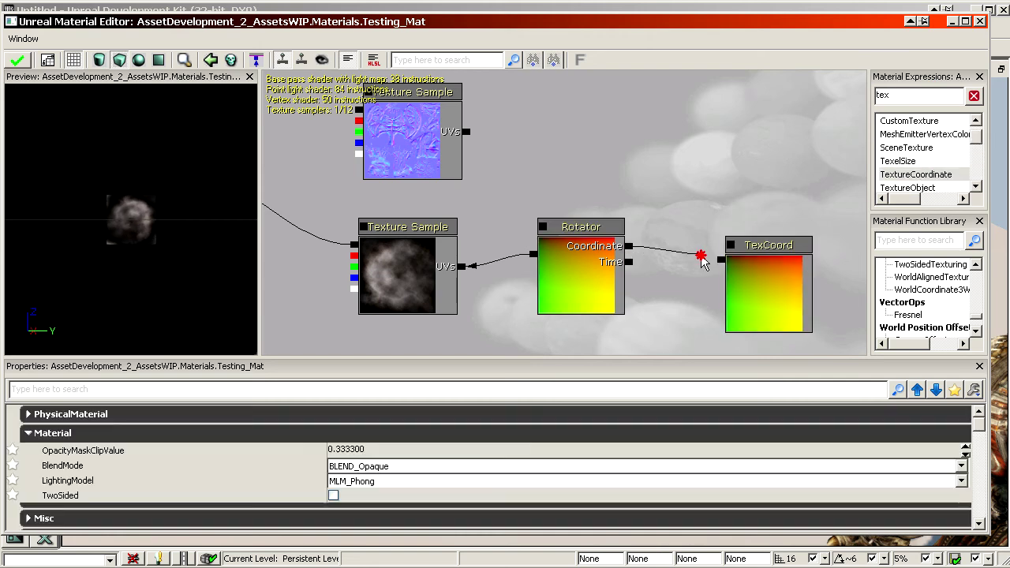
Set the TexCoord node's UTiling and VTiling to 4 and view the tiled smoke up close.
{"action": "left_click_drag", "start_coordinate": [779, 290], "coordinate": [779, 289]}
{"action": "left_click", "coordinate": [779, 290]}
{"action": "left_click", "coordinate": [191, 435]}
{"action": "type", "text": "4"}
{"action": "key", "text": "Return"}
{"action": "type", "text": "4"}
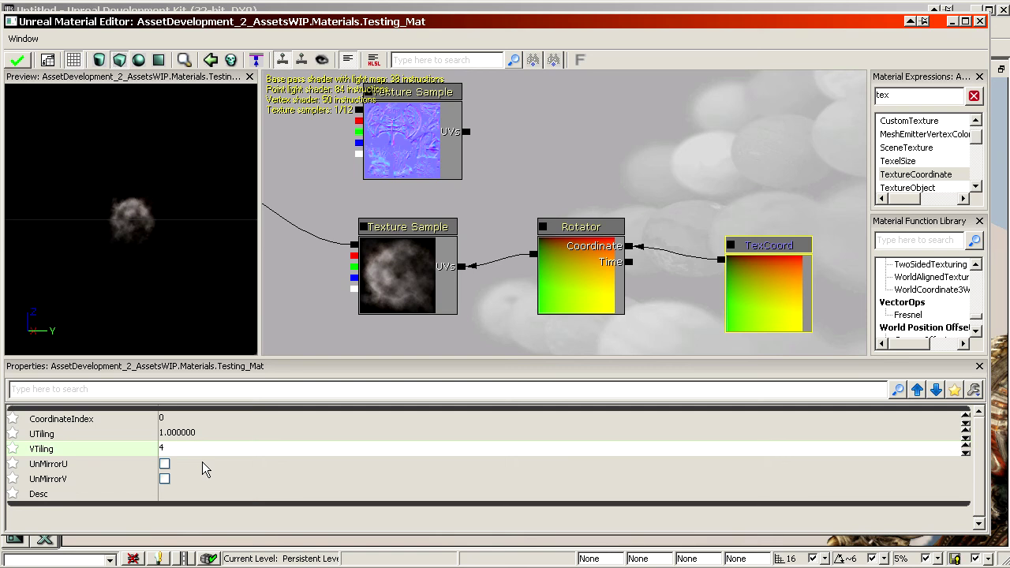
{"action": "key", "text": "Return"}
{"action": "mouse_move", "coordinate": [111, 249]}
{"action": "right_mouse_down"}
{"action": "mouse_move", "coordinate": [110, 213]}
{"action": "mouse_move", "coordinate": [110, 249]}
{"action": "right_mouse_up"}
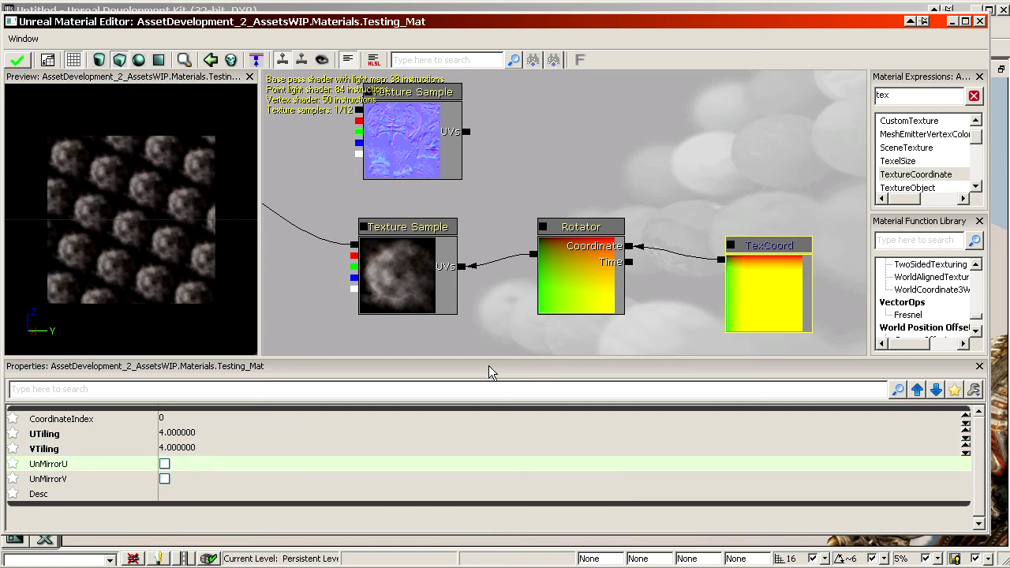
Disconnect the TexCoord node from the Rotator's Coordinate input and inspect the untiled smoke from another angle.
{"action": "left_click", "coordinate": [630, 246]}
{"action": "left_click", "coordinate": [629, 246], "text": "alt"}
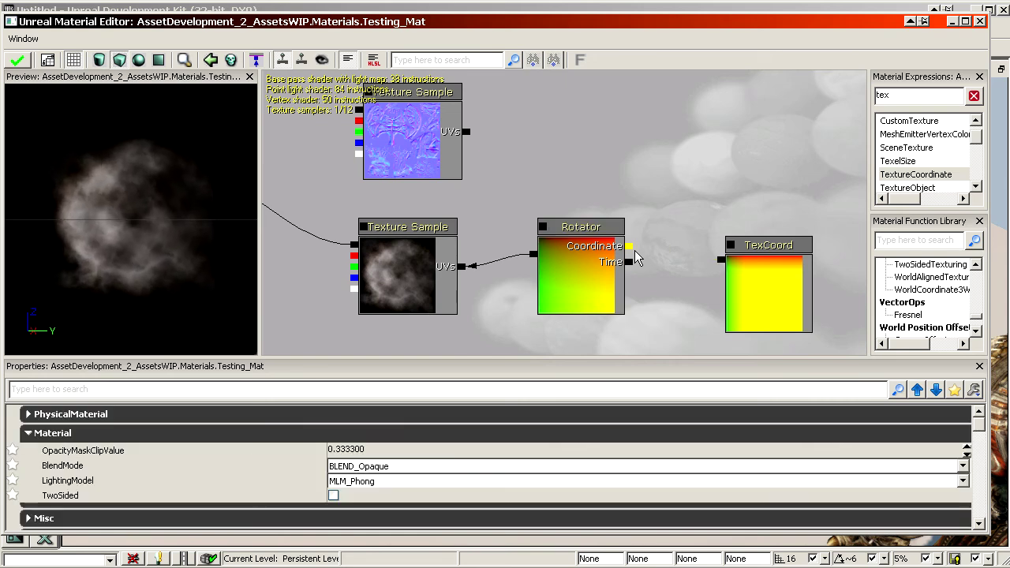
{"action": "left_click_drag", "start_coordinate": [127, 207], "coordinate": [129, 221]}
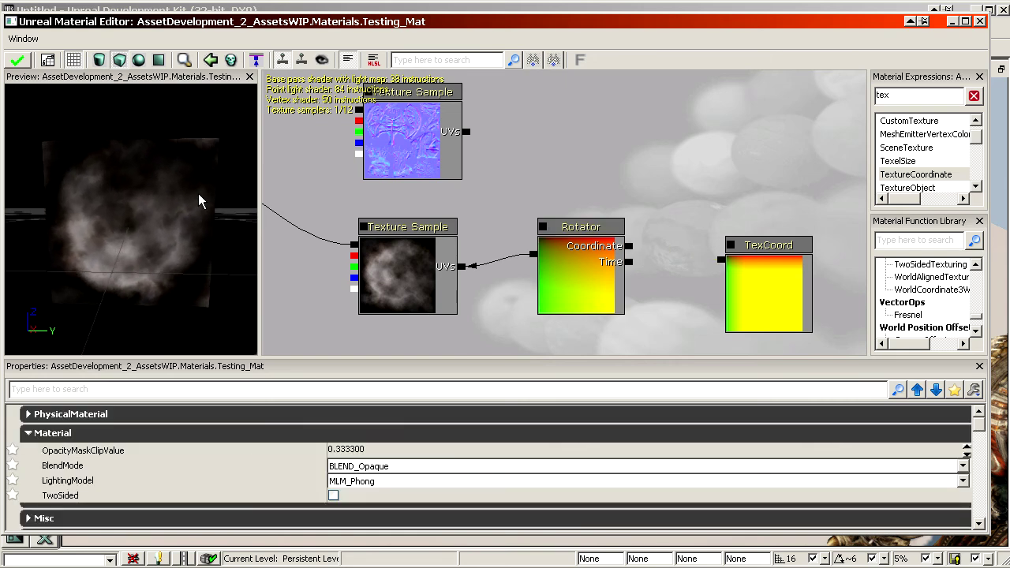
Open the properties of the T_EFX_LargeSmoke_Alpha texture, preview it without alpha, and bring its LOD and mip settings into view.
{"action": "left_click_drag", "start_coordinate": [0, 32], "coordinate": [636, 30]}
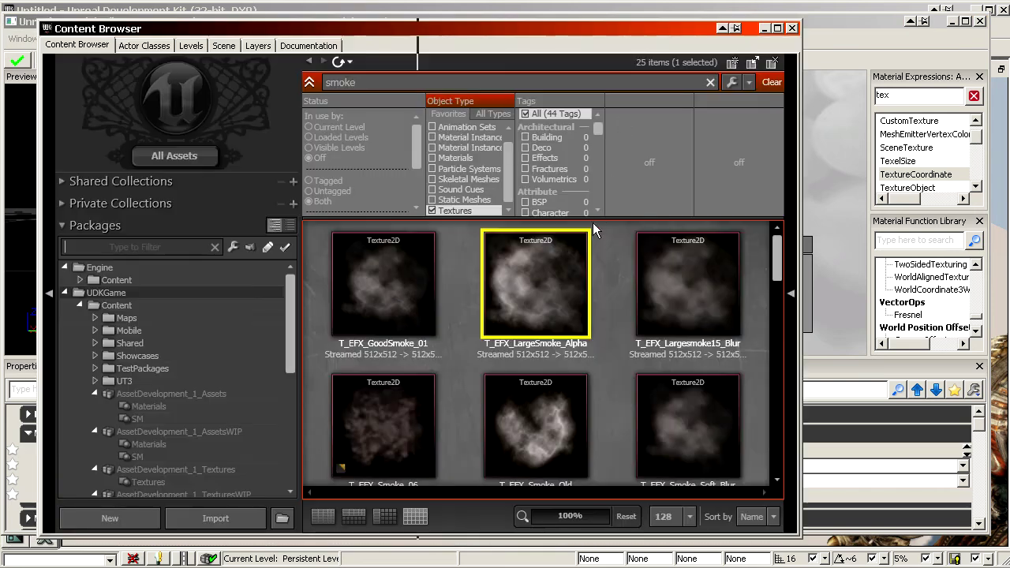
{"action": "double_click", "coordinate": [542, 270]}
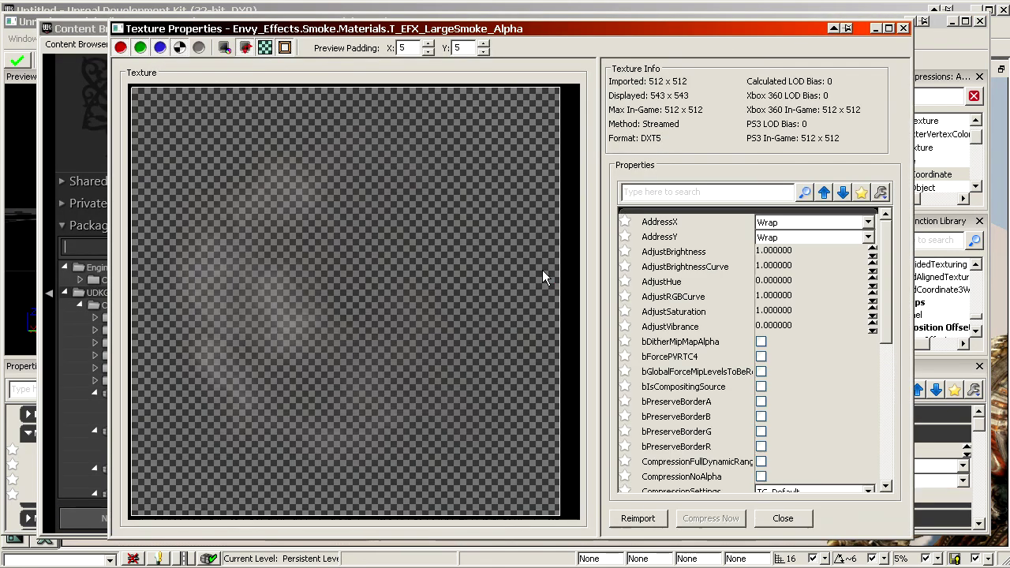
{"action": "left_click", "coordinate": [179, 48]}
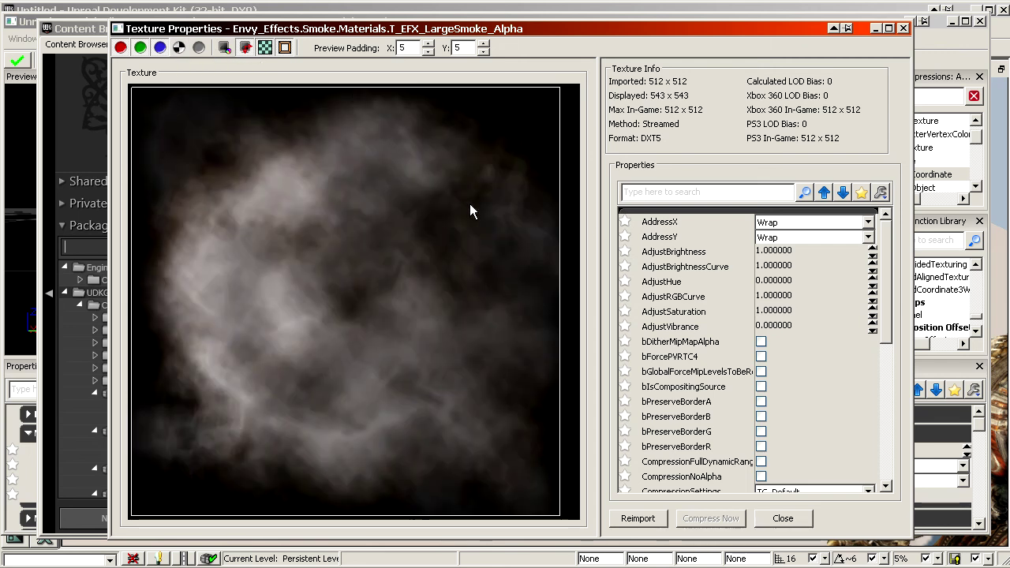
{"action": "scroll", "coordinate": [894, 317], "scroll_direction": "down", "scroll_amount": 4}
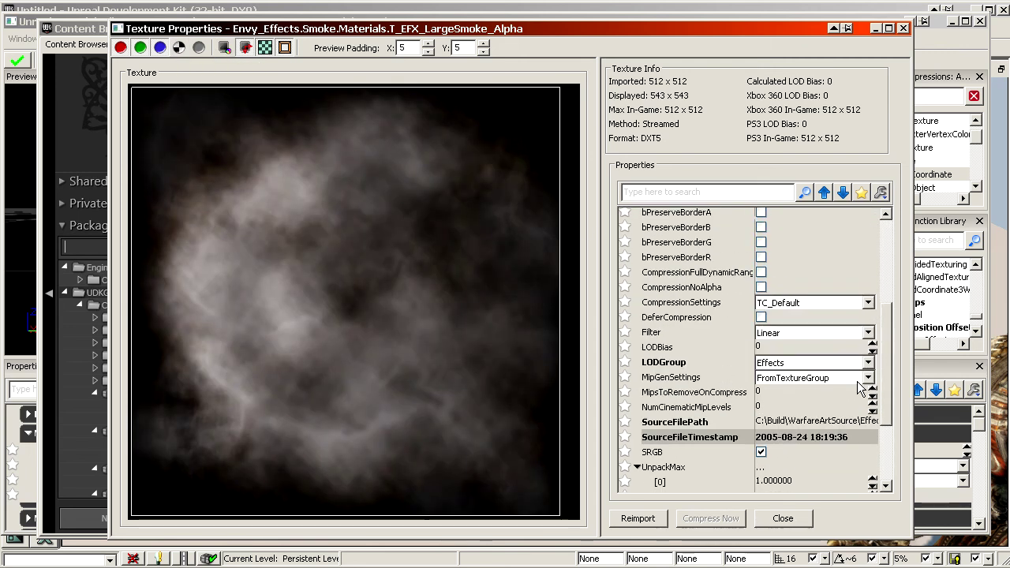
Set both AddressX and AddressY of the T_EFX_LargeSmoke_Alpha texture to Clamp.
{"action": "scroll", "coordinate": [776, 398], "scroll_direction": "down", "scroll_amount": 2}
{"action": "left_click", "coordinate": [676, 407]}
{"action": "left_click", "coordinate": [694, 414]}
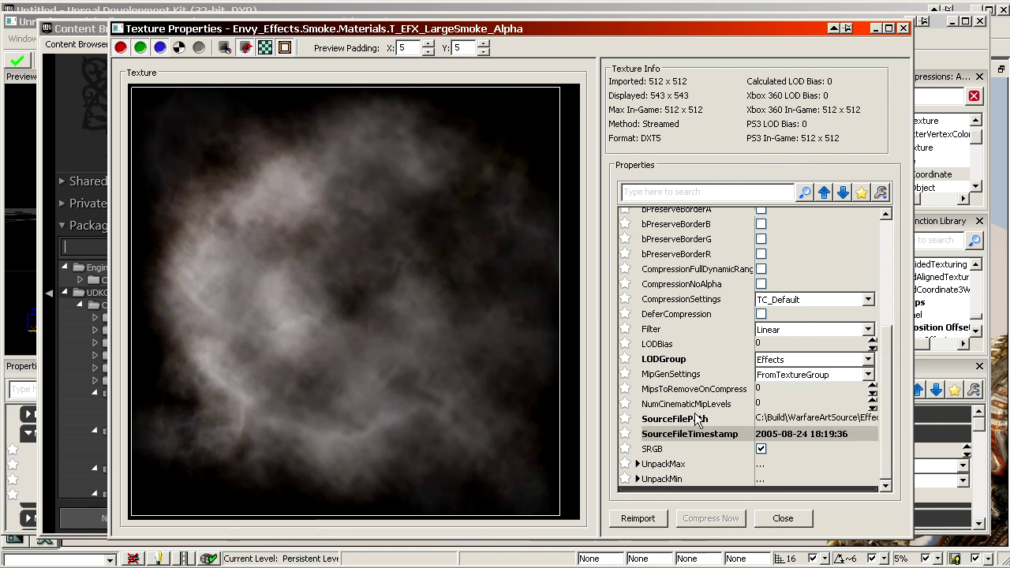
{"action": "scroll", "coordinate": [697, 420], "scroll_direction": "up", "scroll_amount": 5}
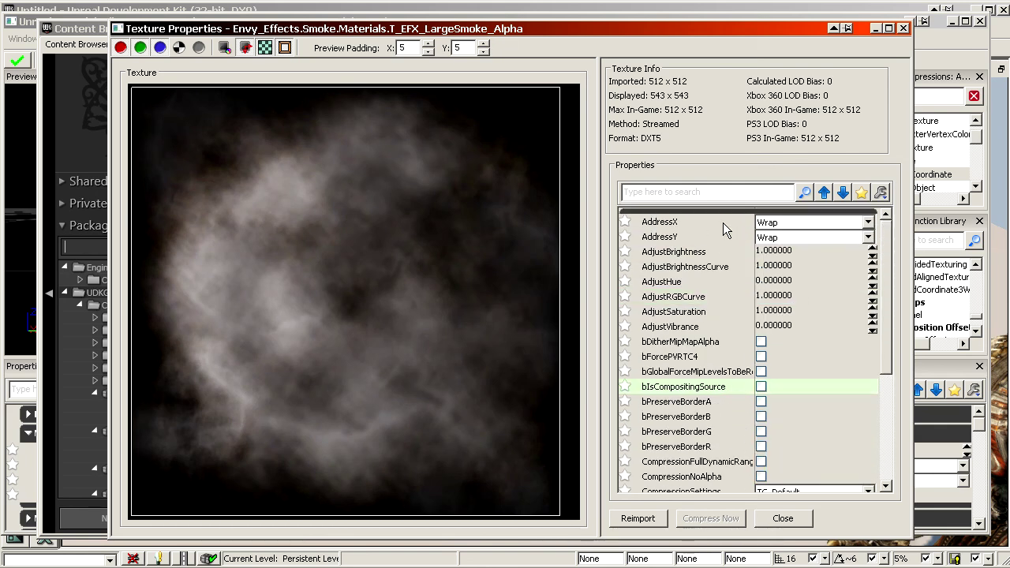
{"action": "left_click", "coordinate": [670, 223]}
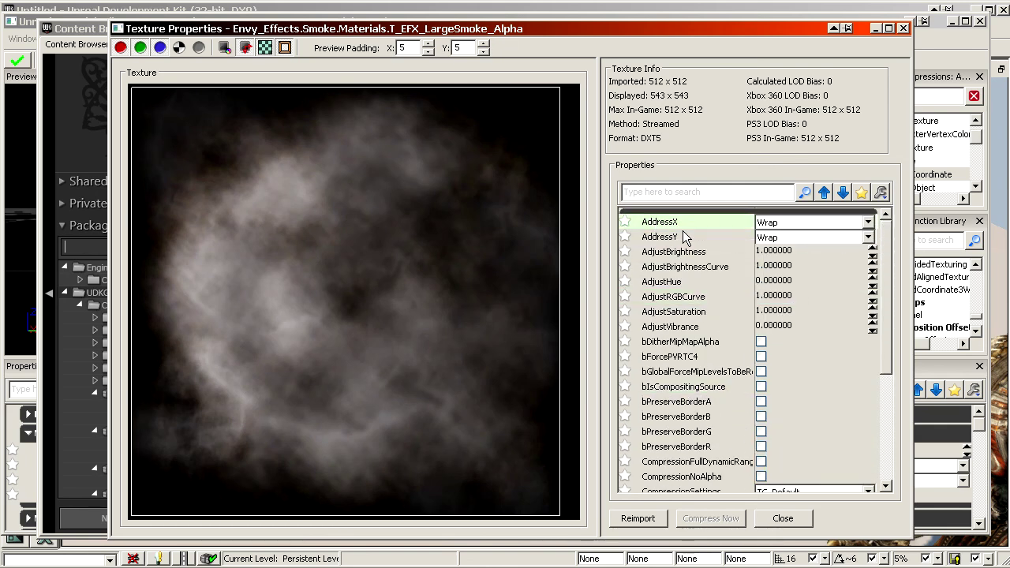
{"action": "left_click", "coordinate": [771, 224]}
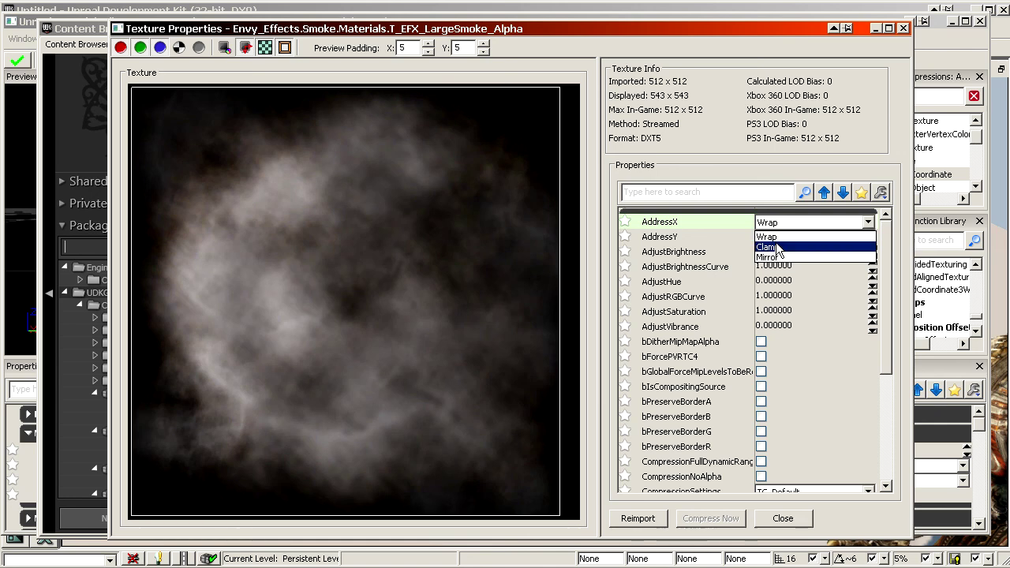
{"action": "left_click", "coordinate": [767, 247]}
{"action": "left_click", "coordinate": [773, 236]}
{"action": "left_click", "coordinate": [777, 262]}
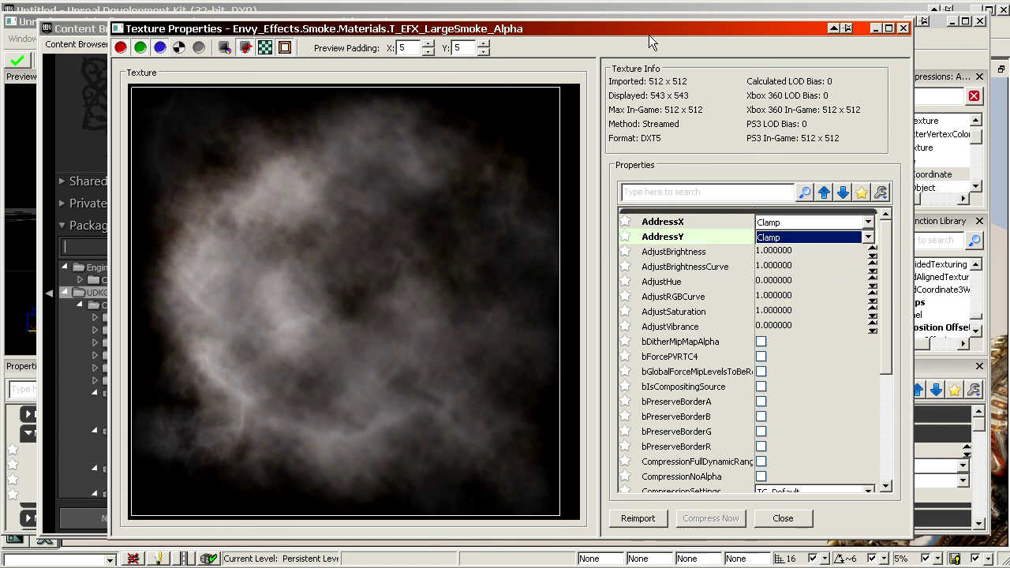
Check the clamped smoke in the material preview, look over the texture's other settings and close its properties.
{"action": "left_click_drag", "start_coordinate": [648, 33], "coordinate": [0, 71]}
{"action": "left_click_drag", "start_coordinate": [416, 28], "coordinate": [124, 544]}
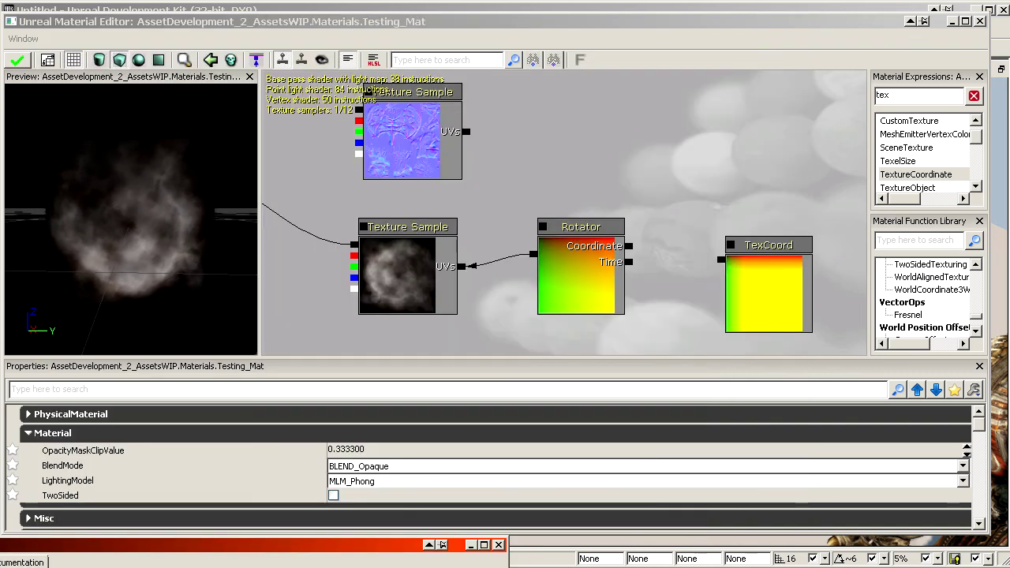
{"action": "left_click_drag", "start_coordinate": [0, 71], "coordinate": [737, 36]}
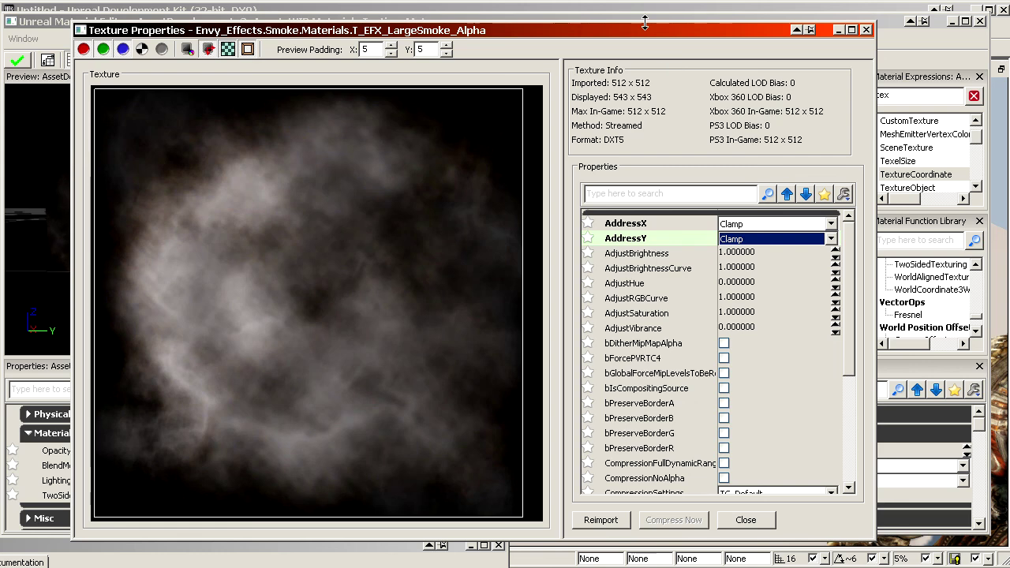
{"action": "scroll", "coordinate": [699, 300], "scroll_direction": "down", "scroll_amount": 3}
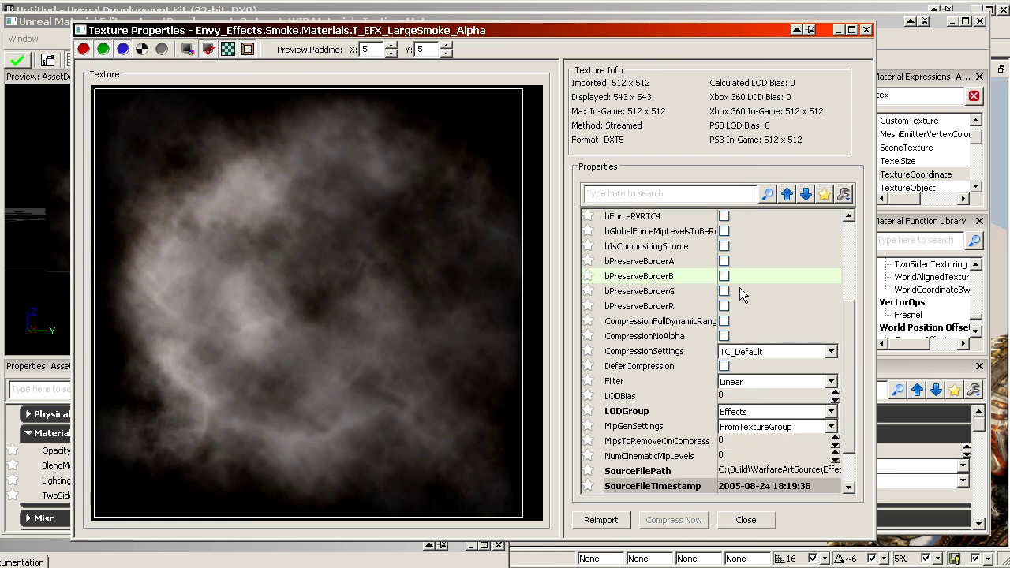
{"action": "scroll", "coordinate": [706, 353], "scroll_direction": "up", "scroll_amount": 3}
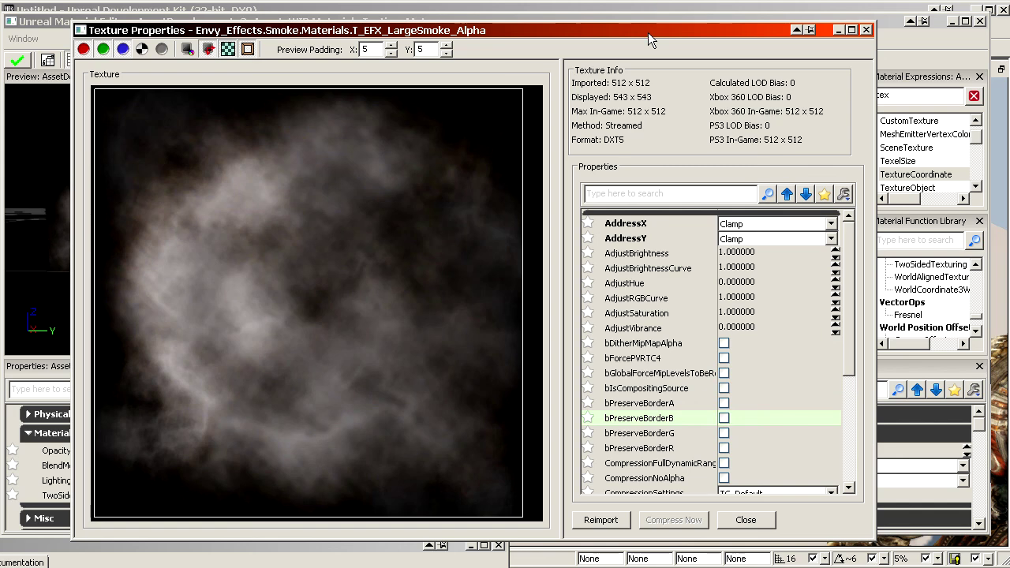
{"action": "left_click", "coordinate": [865, 30]}
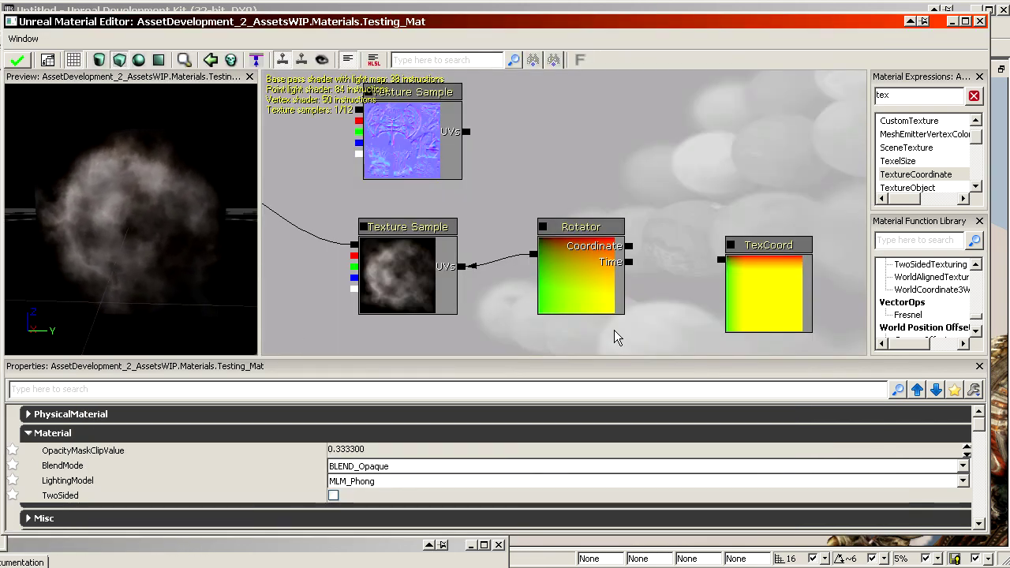
Connect the TexCoord node to the Rotator's Coordinate input and inspect the clamped smoke in the material preview.
{"action": "left_click_drag", "start_coordinate": [721, 259], "coordinate": [636, 251]}
{"action": "left_click_drag", "start_coordinate": [133, 234], "coordinate": [146, 252]}
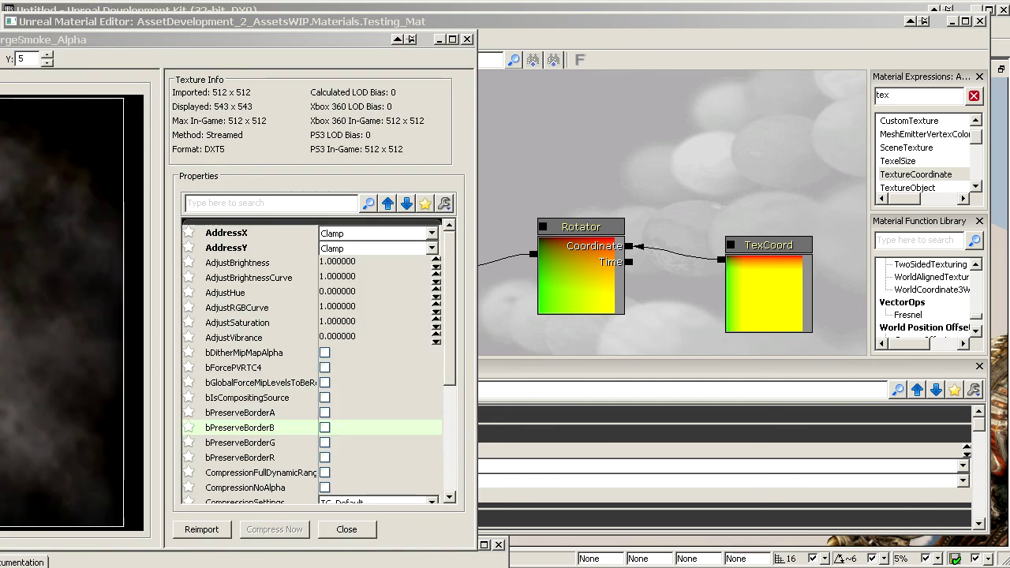
Review the smoke texture's address settings, close its properties and return to the node graph around the Texture Sample.
{"action": "left_click_drag", "start_coordinate": [317, 42], "coordinate": [741, 29]}
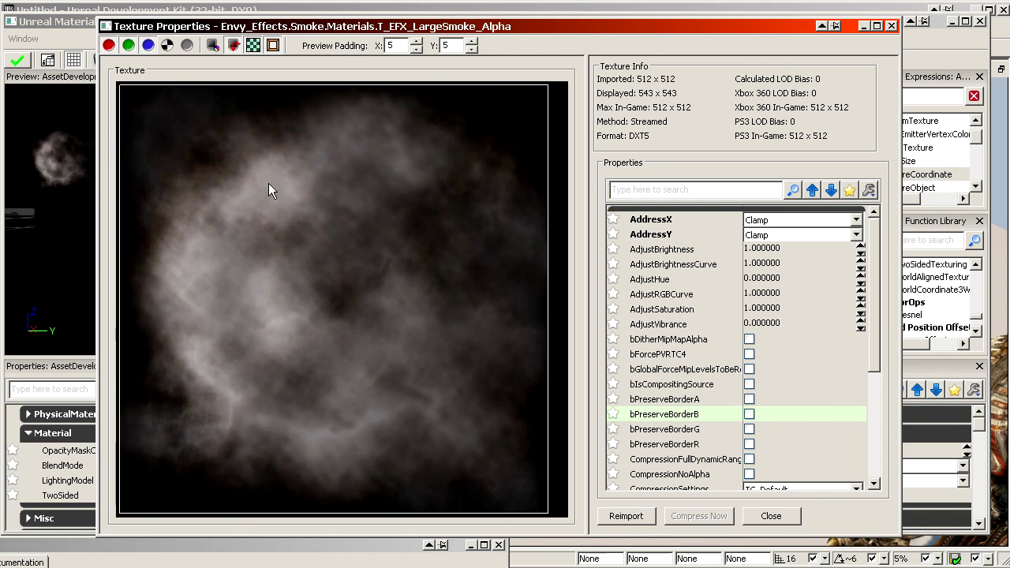
{"action": "left_click", "coordinate": [772, 516]}
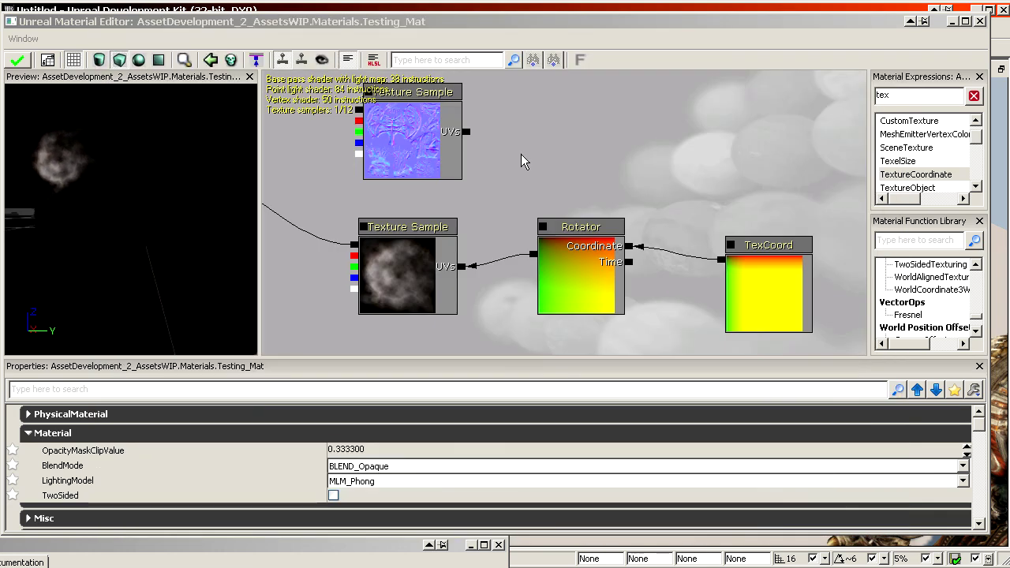
{"action": "scroll", "coordinate": [521, 154], "scroll_direction": "down", "scroll_amount": 3}
{"action": "scroll", "coordinate": [387, 154], "scroll_direction": "up", "scroll_amount": 3}
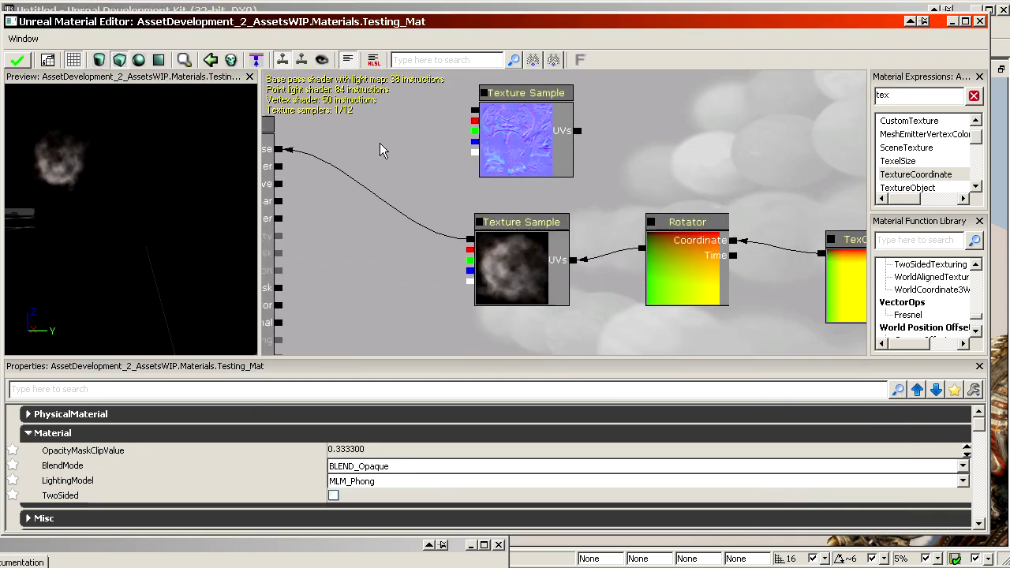